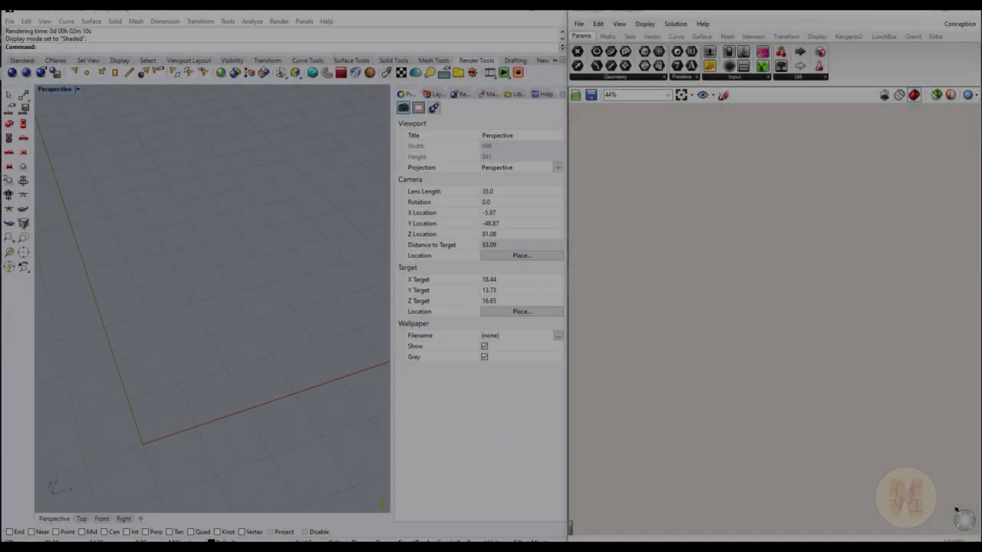
pyautogui.scroll(-10, 140, 282)
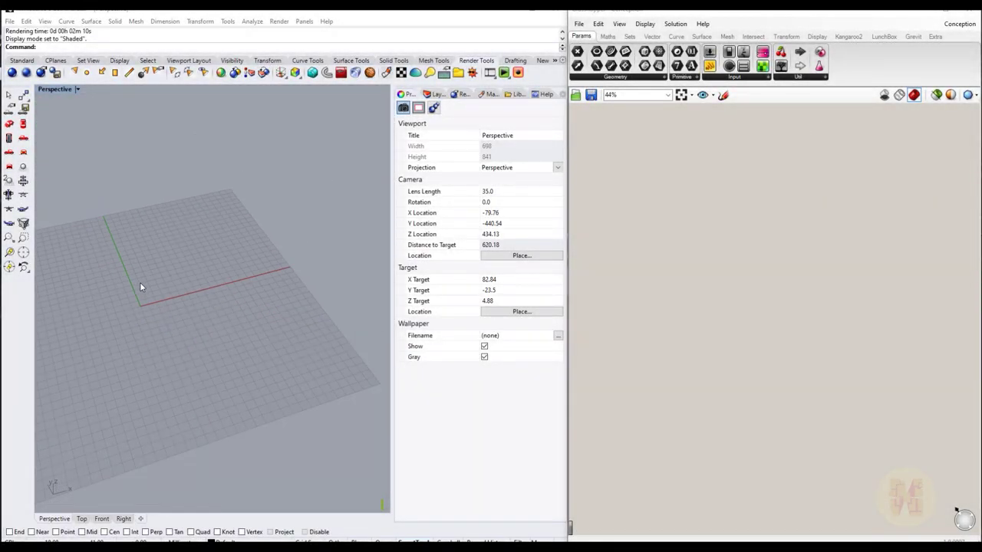
pyautogui.scroll(6, 140, 285)
pyautogui.click(76, 90)
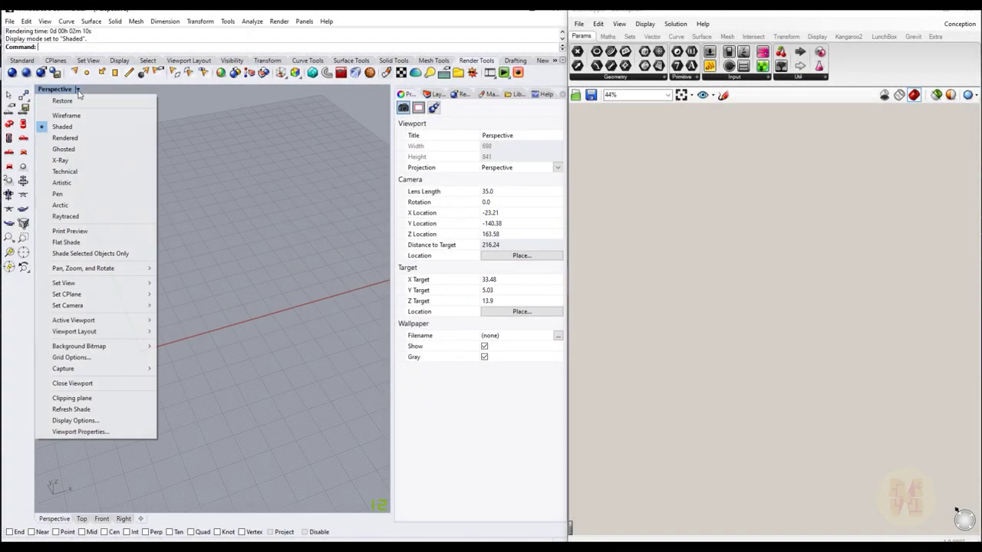
pyautogui.click(205, 215)
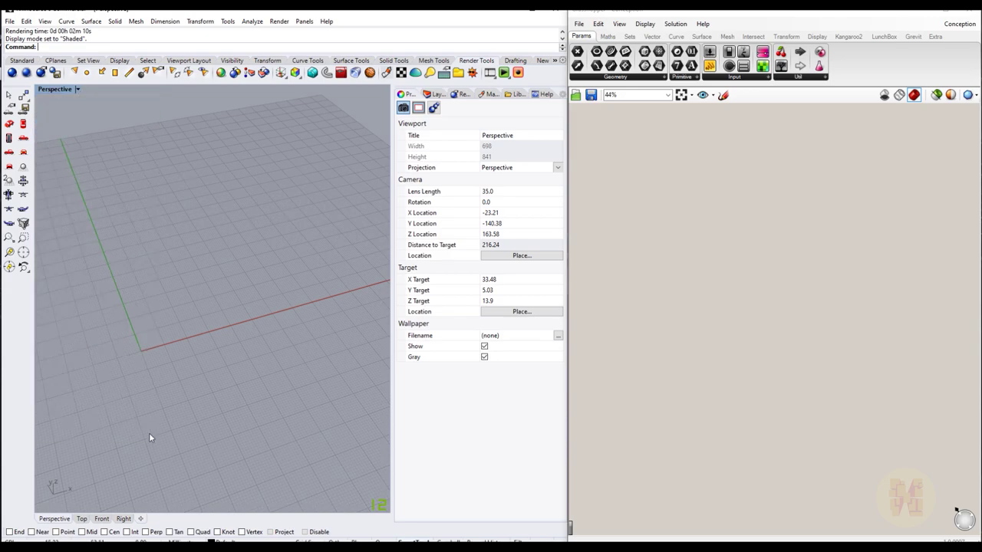
pyautogui.scroll(3, 86, 361)
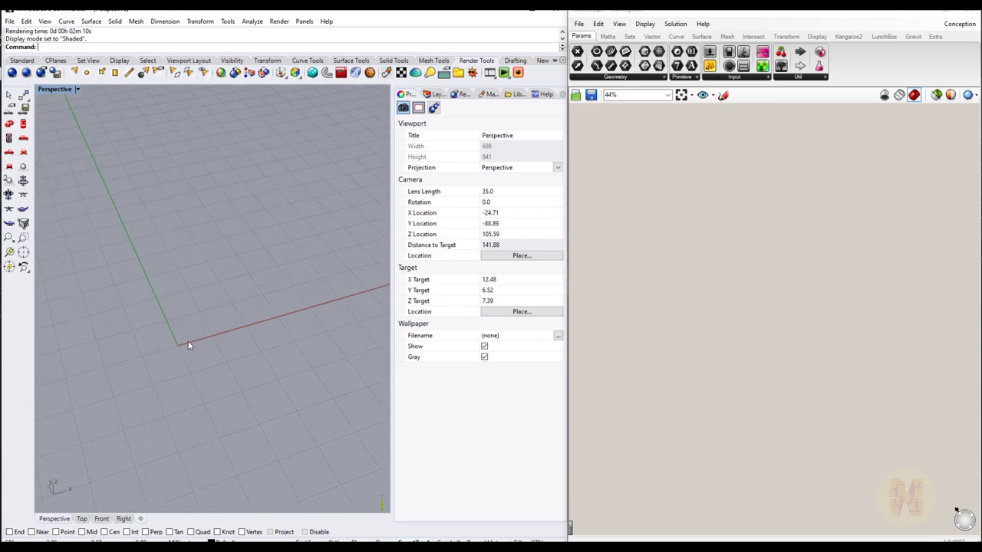
pyautogui.scroll(3, 191, 343)
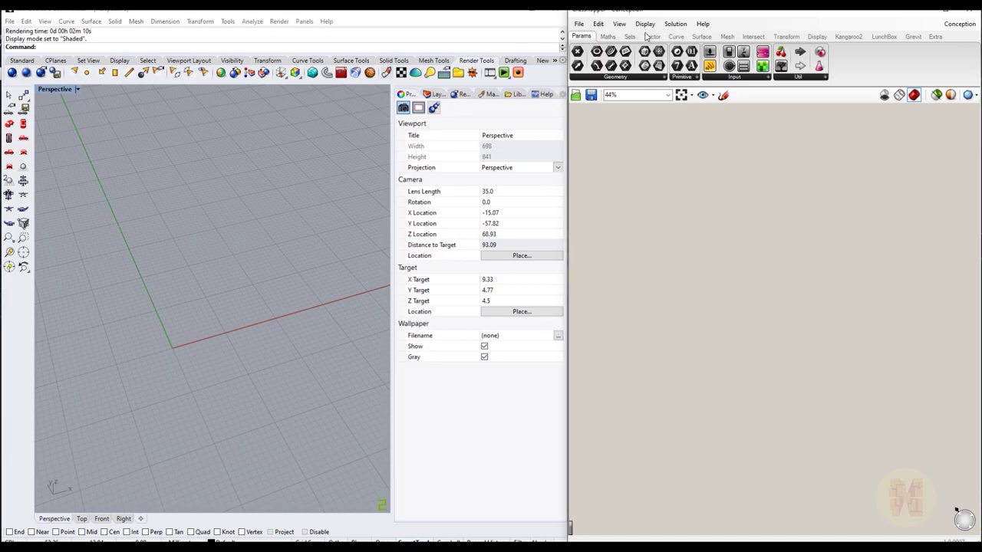
# Step: Show Rhino's Standard toolset and widen the Grasshopper window until it reaches the Perspective viewport
pyautogui.moveTo(569, 16); pyautogui.dragTo(550, 27)
pyautogui.click(35, 61)
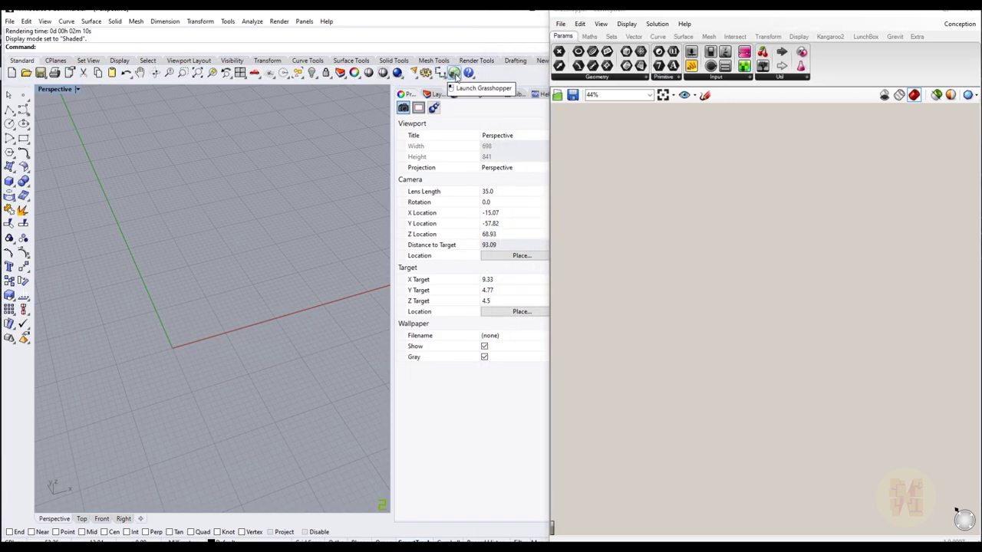
pyautogui.moveTo(549, 23); pyautogui.dragTo(391, 20)
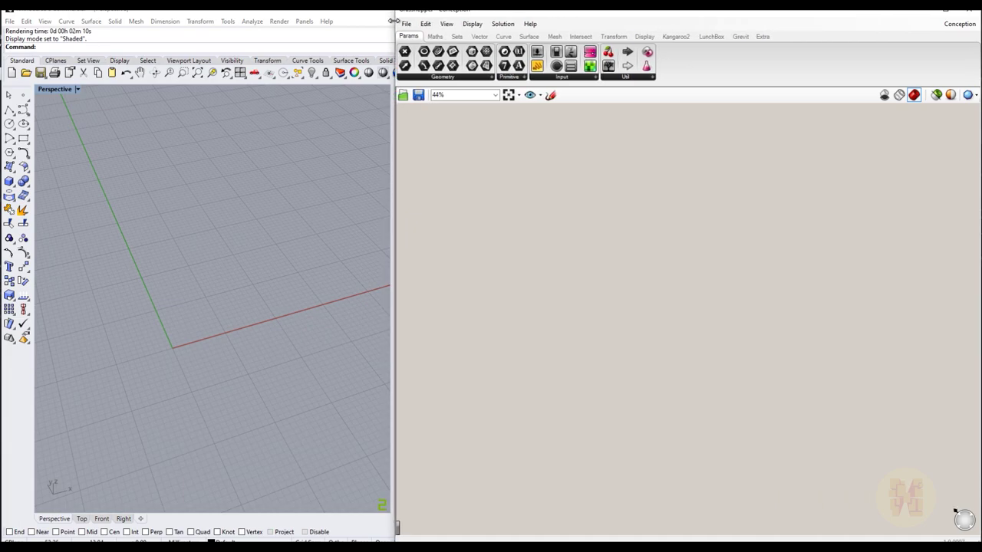
# Step: Add a Plane Surface component to the empty Grasshopper canvas by searching for "plane"
pyautogui.doubleClick(641, 198)
pyautogui.scroll(-4, 560, 243)
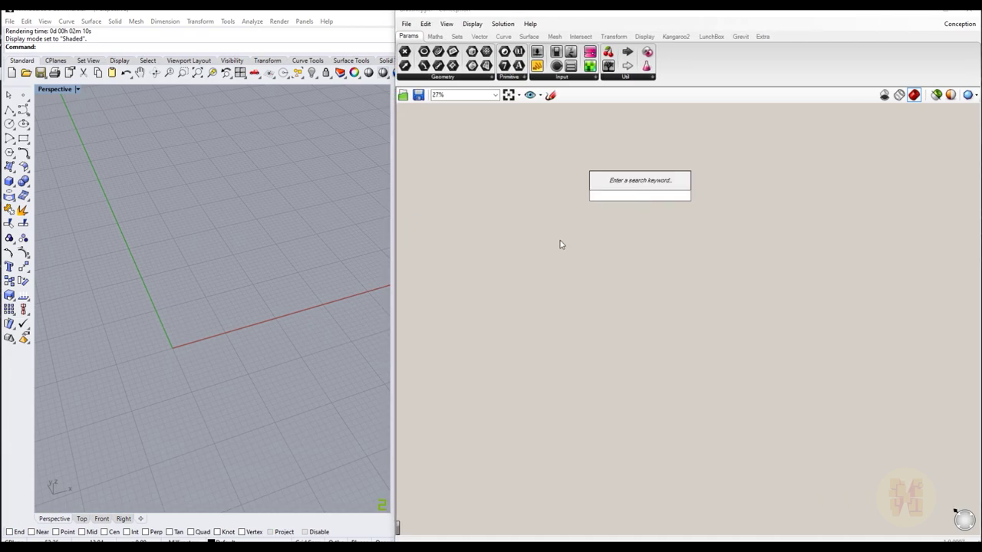
pyautogui.scroll(-3, 568, 242)
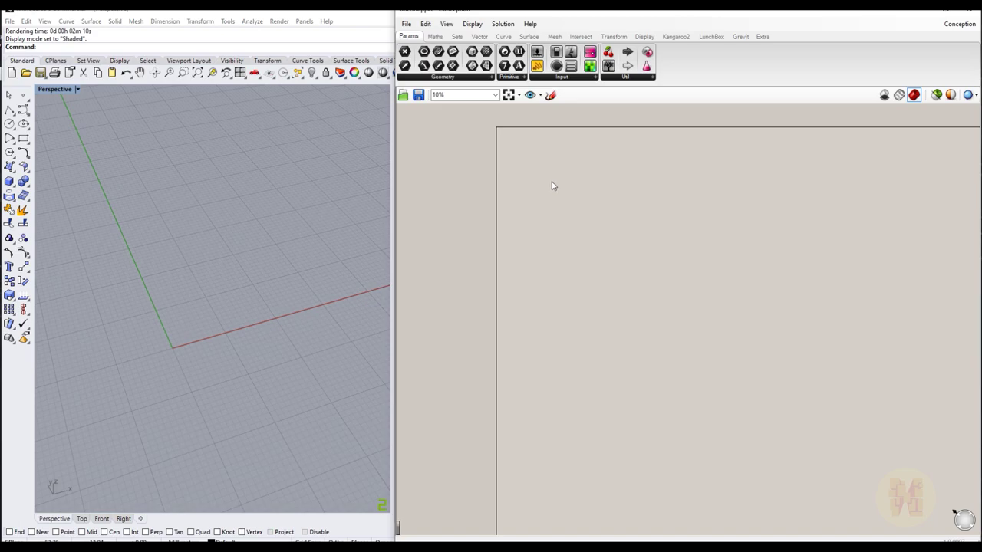
pyautogui.scroll(2, 551, 179)
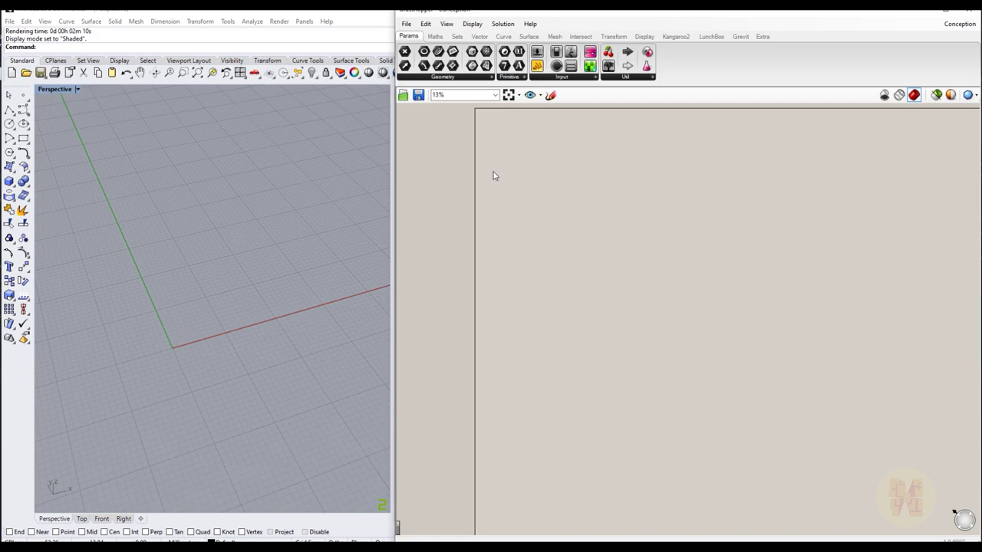
pyautogui.scroll(1, 529, 170)
pyautogui.doubleClick(540, 173)
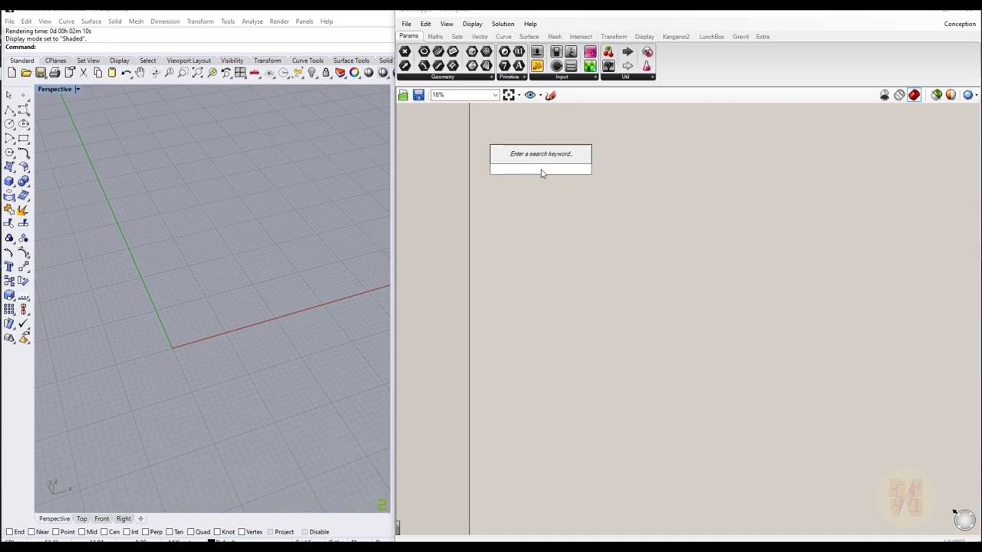
pyautogui.write('plane')
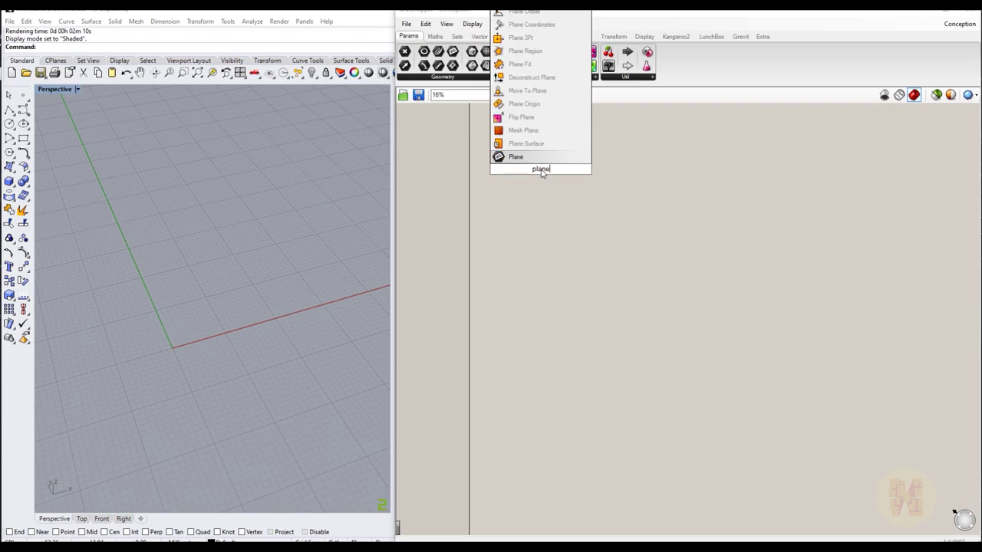
pyautogui.click(528, 143)
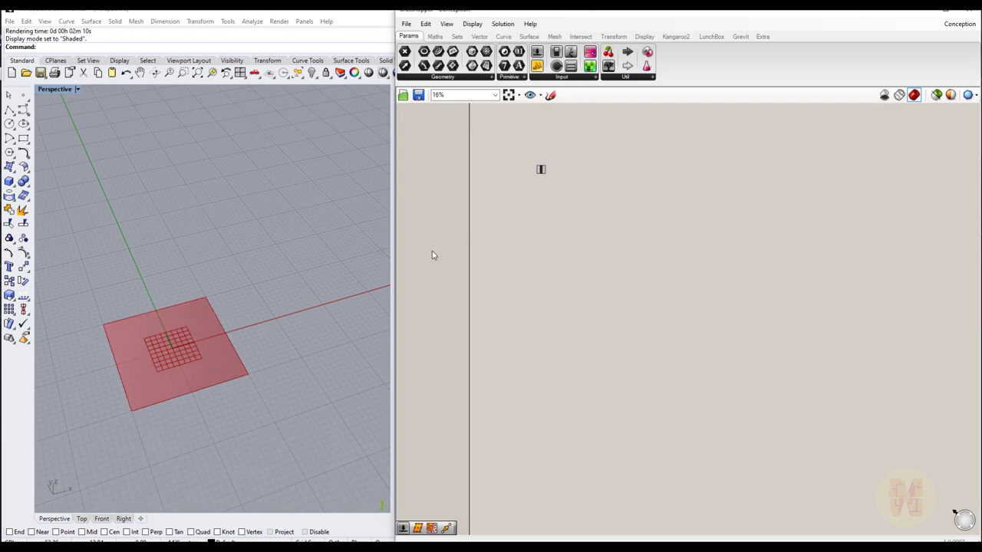
# Step: Reposition the Plane Surface component on the canvas, leaving free space in front of its inputs
pyautogui.scroll(6, 526, 173)
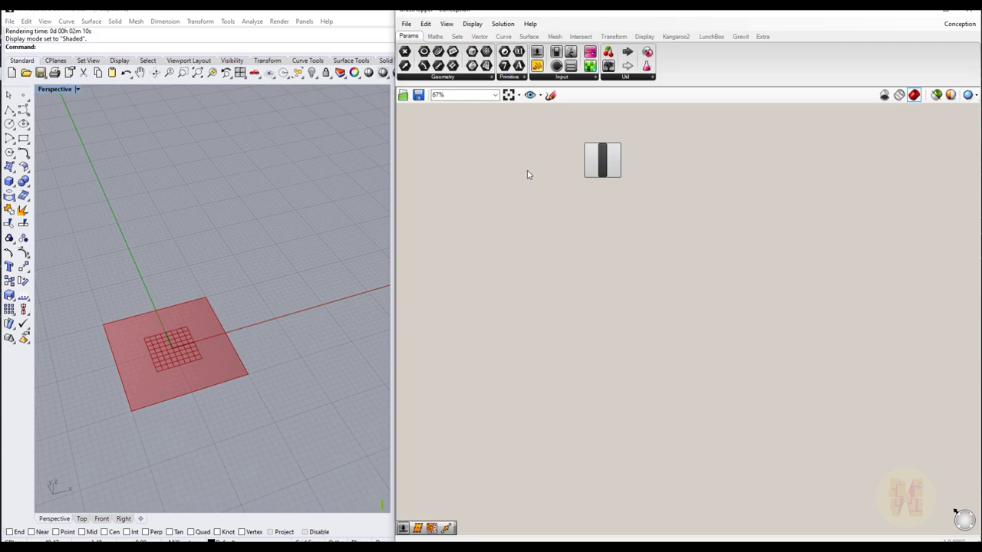
pyautogui.click(604, 169)
pyautogui.moveTo(604, 176); pyautogui.dragTo(575, 218)
pyautogui.scroll(4, 560, 217)
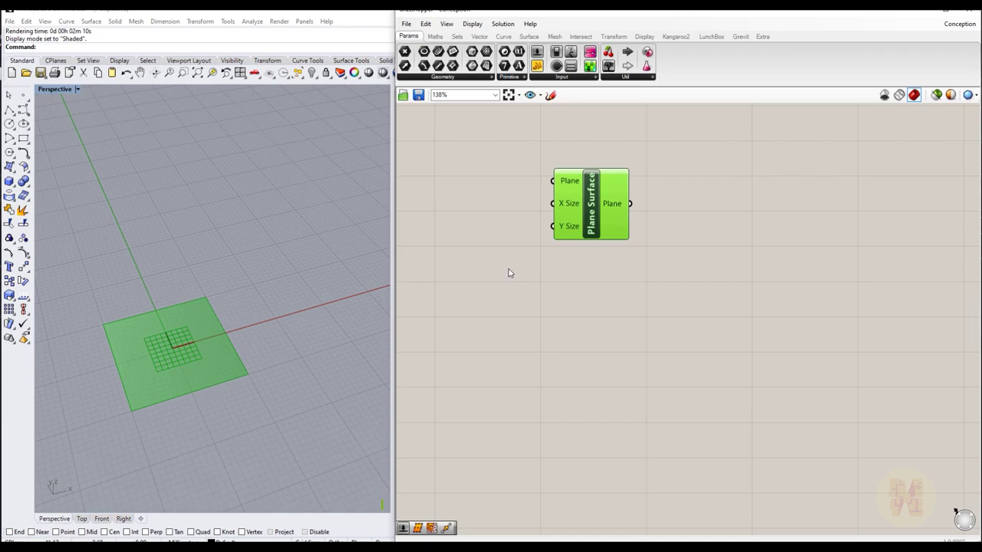
pyautogui.moveTo(492, 265); pyautogui.dragTo(582, 266, button='right')
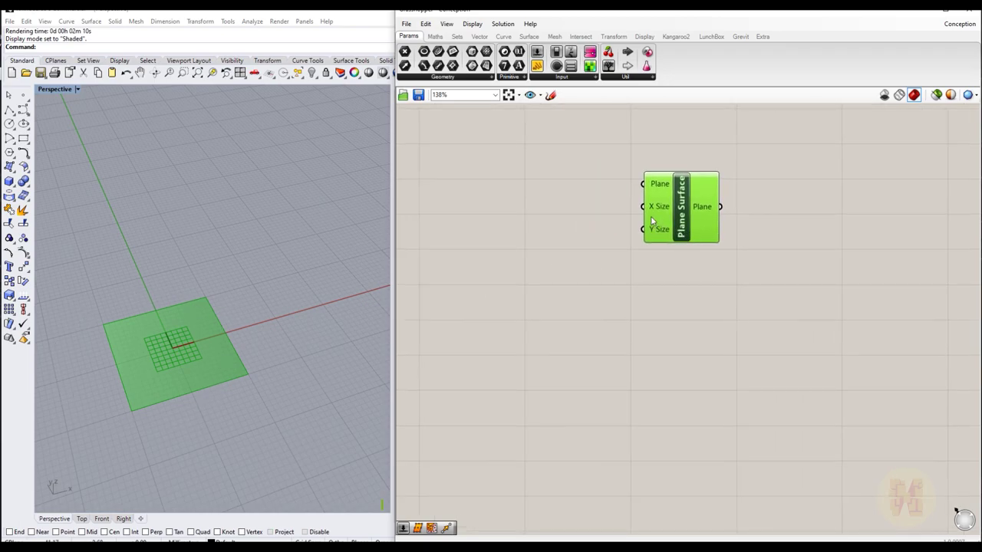
pyautogui.moveTo(656, 207); pyautogui.dragTo(609, 213)
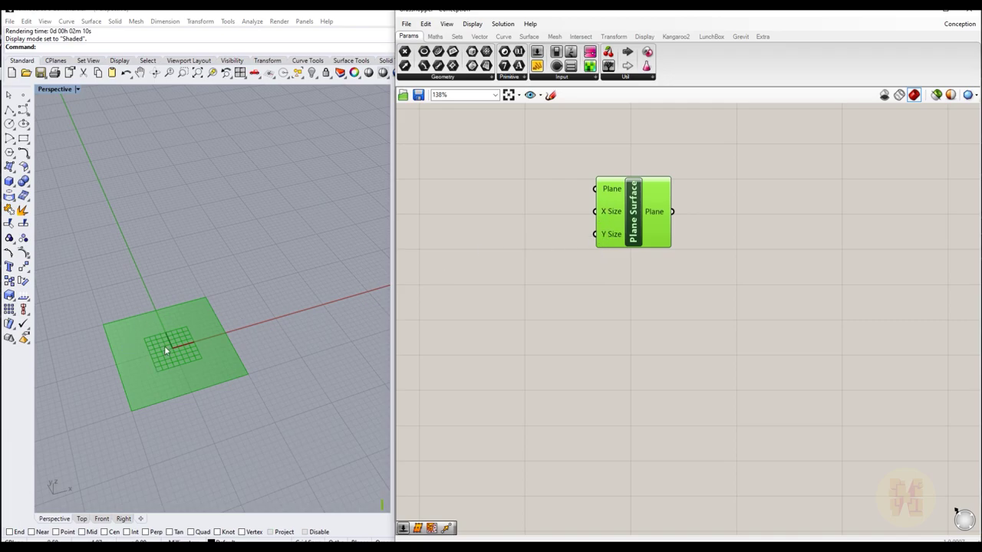
pyautogui.moveTo(491, 299); pyautogui.dragTo(556, 303, button='right')
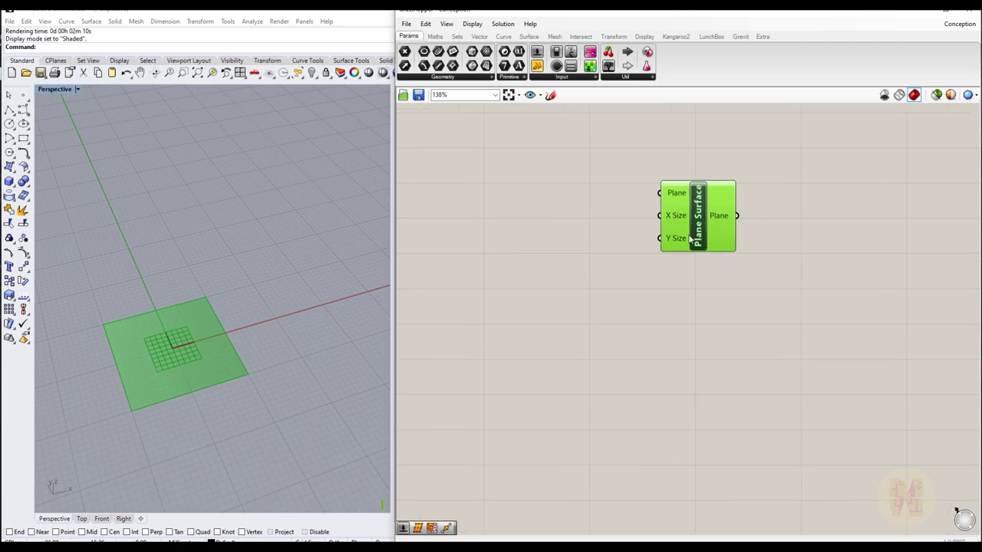
pyautogui.moveTo(679, 228); pyautogui.dragTo(681, 224)
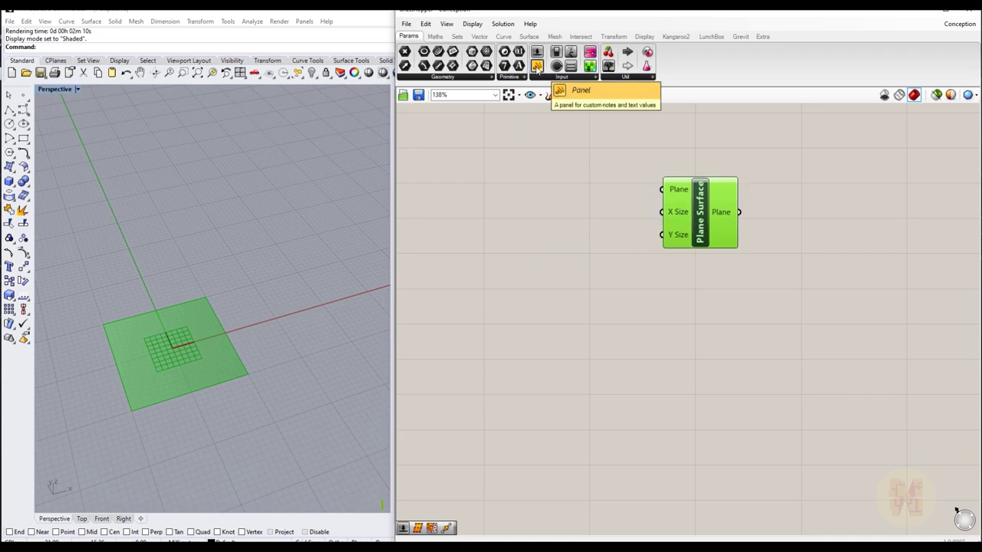
# Step: Add a Panel in front of the Plane Surface component, set its content to 60 and reduce its height
pyautogui.moveTo(536, 66); pyautogui.dragTo(537, 192)
pyautogui.doubleClick(560, 316)
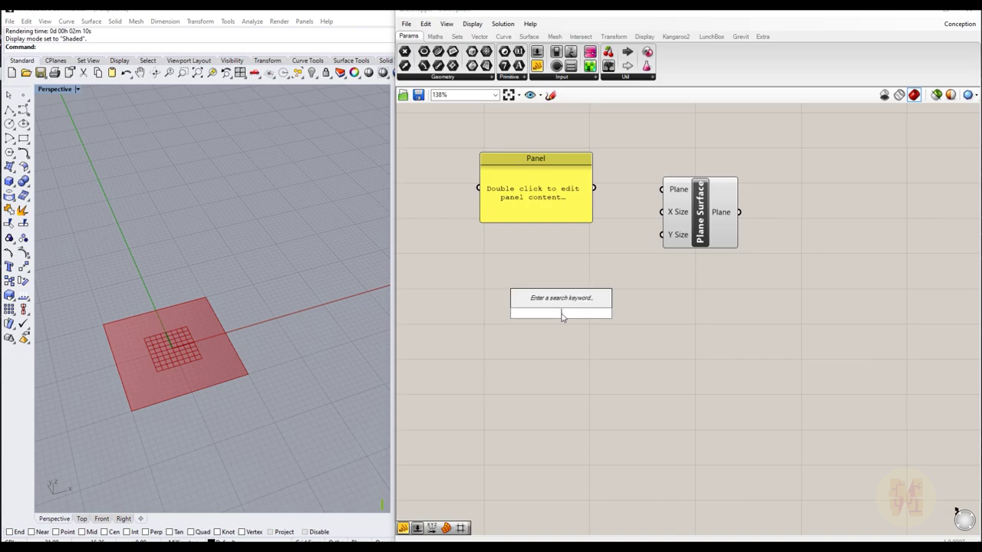
pyautogui.write('panel')
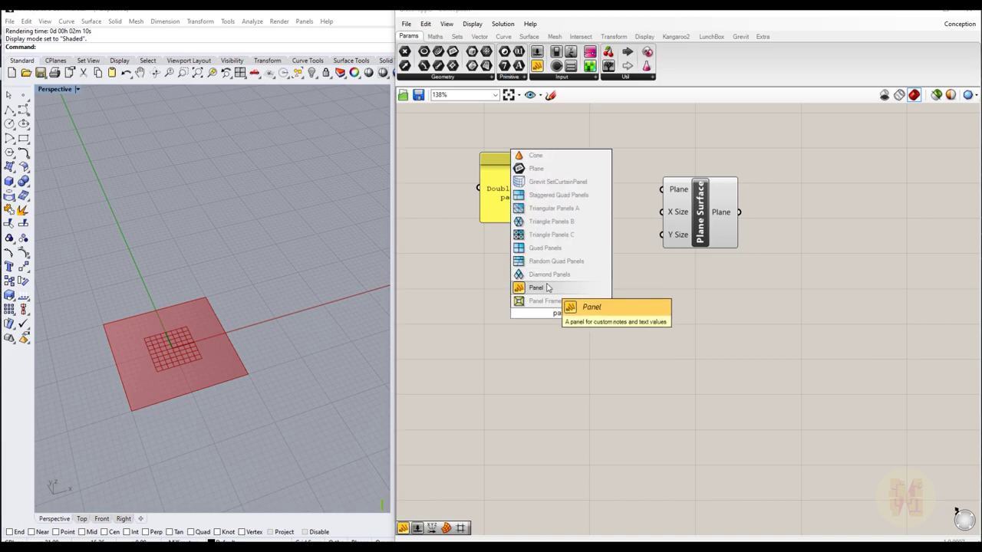
pyautogui.doubleClick(528, 211)
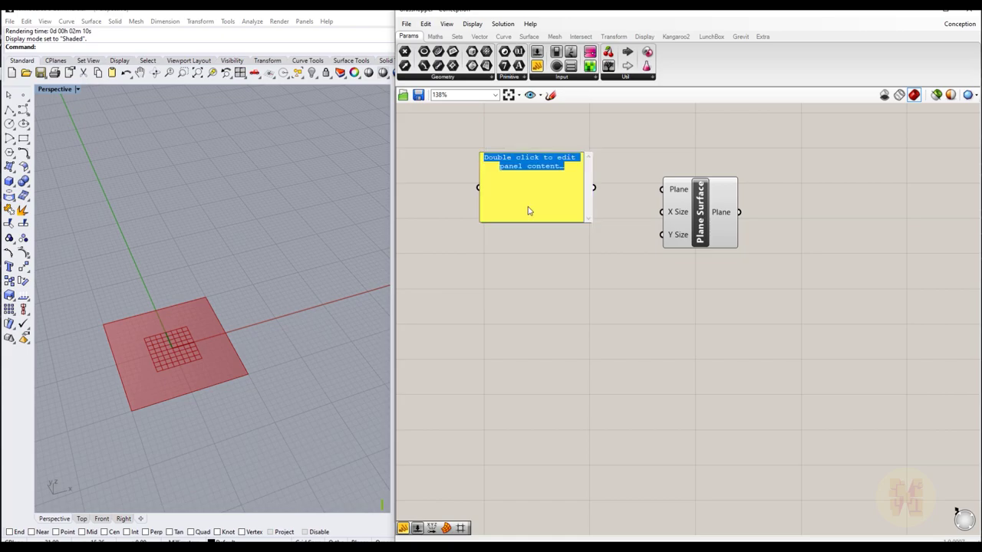
pyautogui.write('60')
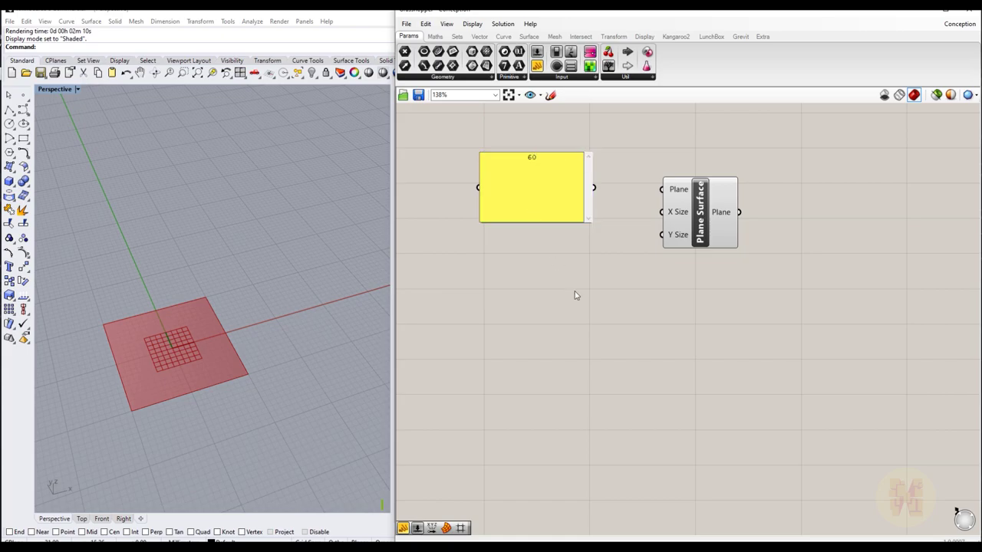
pyautogui.click(574, 291)
pyautogui.moveTo(563, 220); pyautogui.dragTo(562, 141)
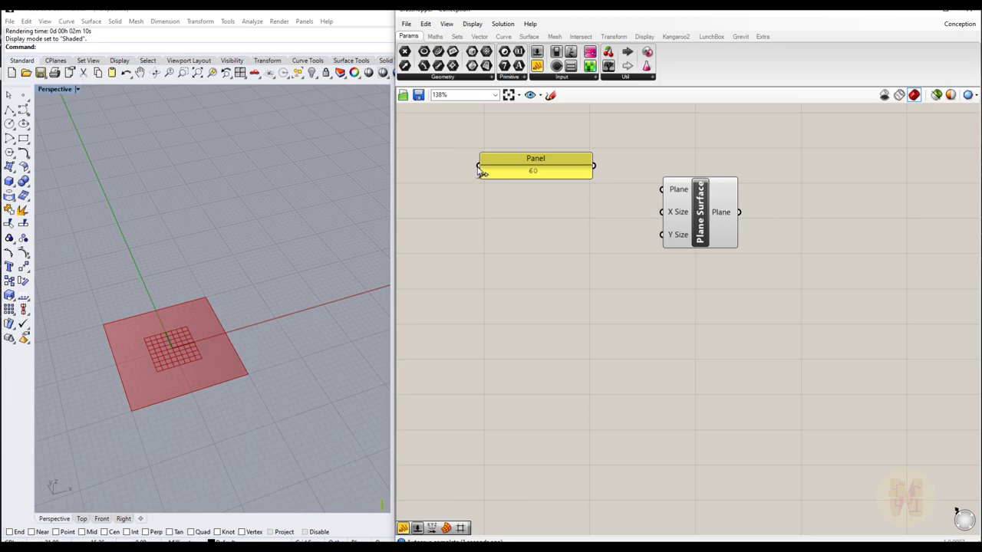
# Step: Narrow the 60 panel and connect it to Plane Surface's X Size, then connect a copy of it to Y Size
pyautogui.moveTo(478, 170); pyautogui.dragTo(662, 212)
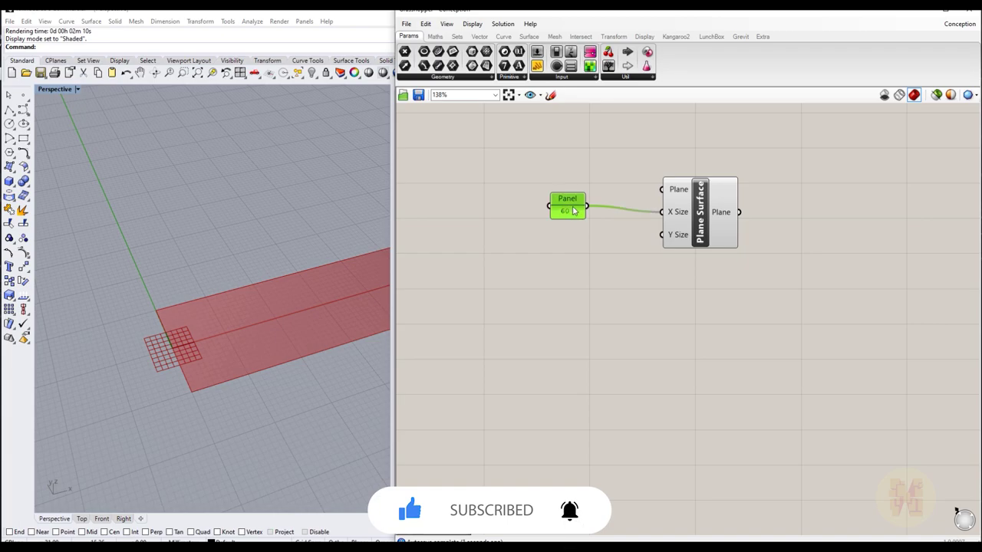
pyautogui.keyDown('alt'); pyautogui.moveTo(565, 209); pyautogui.dragTo(661, 235); pyautogui.keyUp('alt')
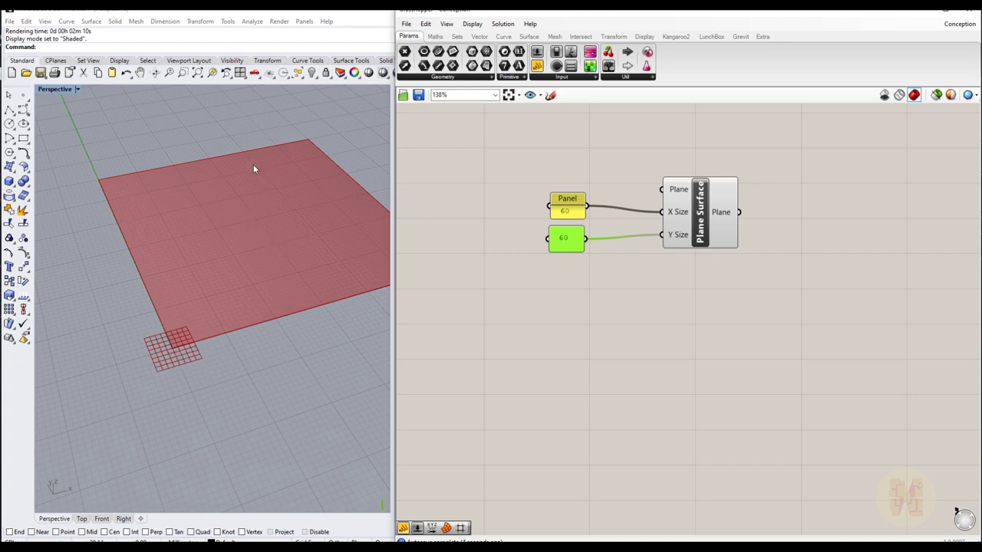
pyautogui.click(593, 331)
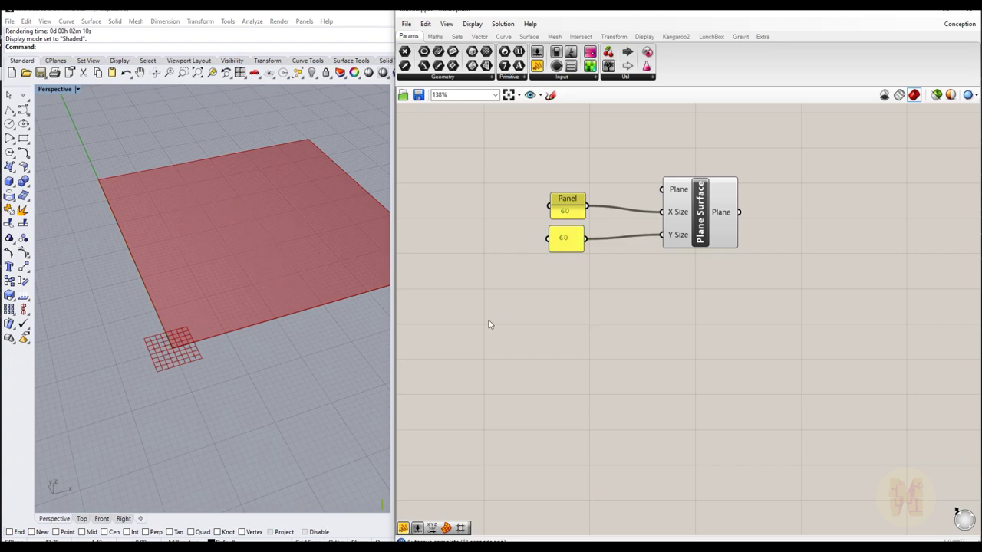
# Step: Add an Isotrim component to the canvas after the Plane Surface component
pyautogui.scroll(-3, 295, 256)
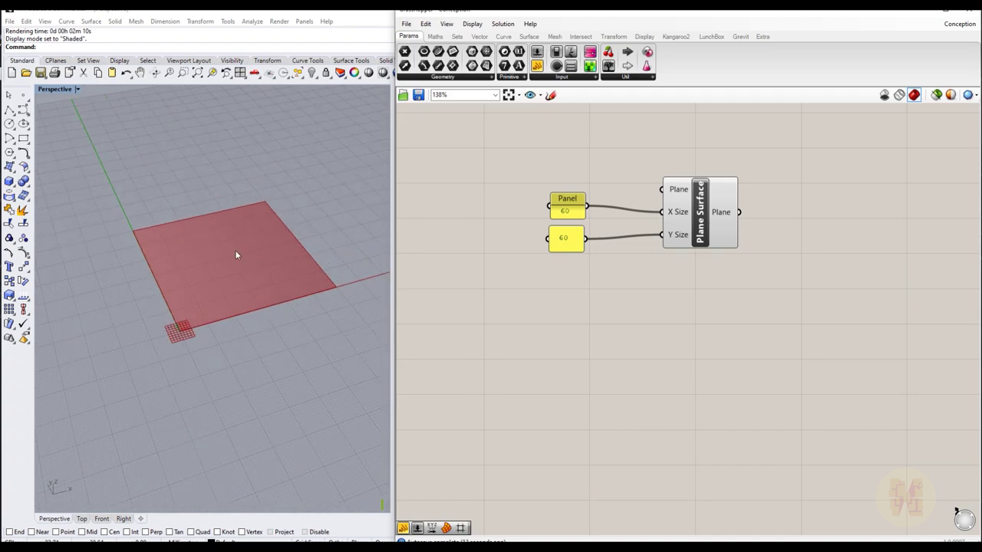
pyautogui.scroll(4, 253, 253)
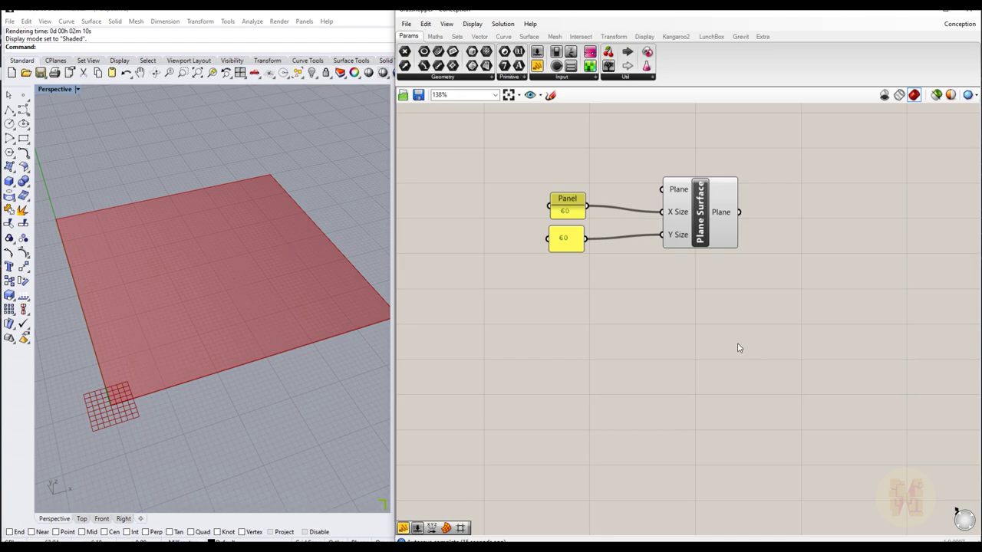
pyautogui.scroll(-2, 649, 318)
pyautogui.moveTo(665, 307); pyautogui.dragTo(609, 258, button='right')
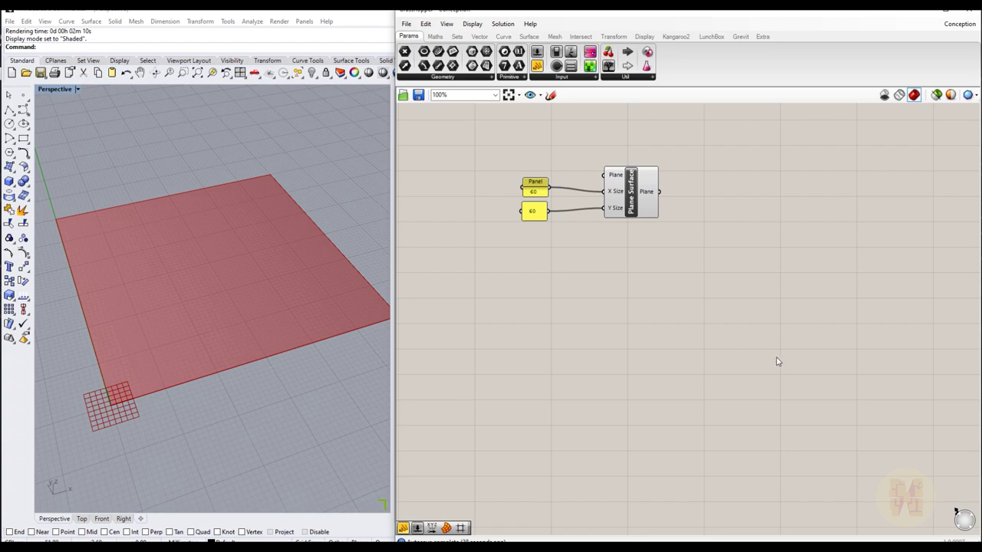
pyautogui.moveTo(811, 309); pyautogui.dragTo(734, 303, button='right')
pyautogui.doubleClick(698, 253)
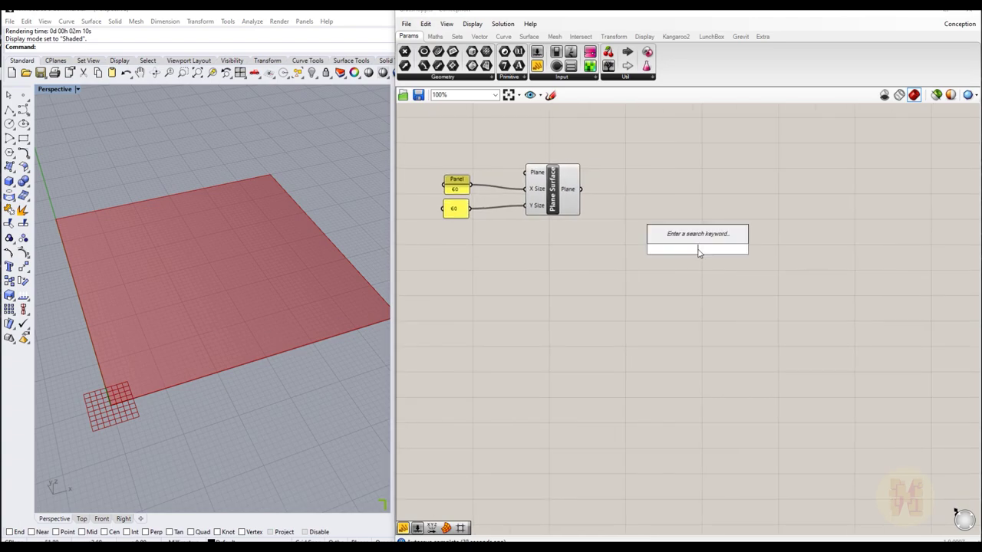
pyautogui.write('isot')
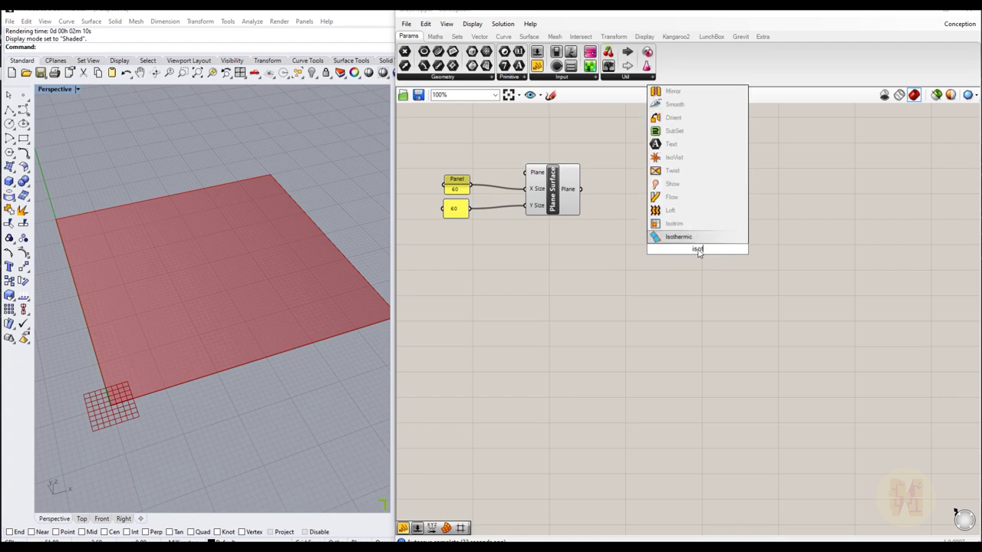
pyautogui.click(664, 224)
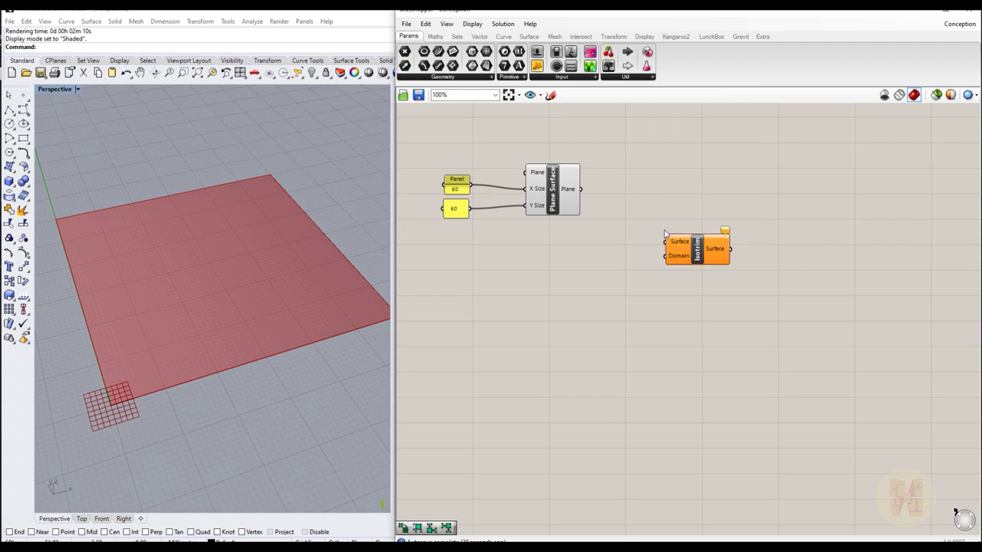
# Step: Line up Isotrim with Plane Surface and connect the Plane output to Isotrim's Surface input
pyautogui.moveTo(694, 248); pyautogui.dragTo(743, 198)
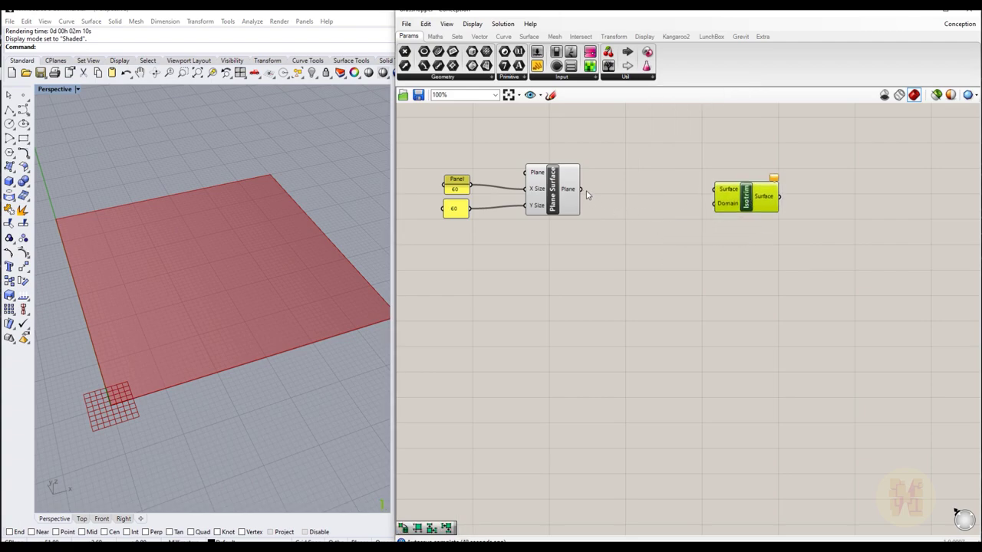
pyautogui.moveTo(581, 189); pyautogui.dragTo(715, 191)
pyautogui.moveTo(737, 203); pyautogui.dragTo(747, 203)
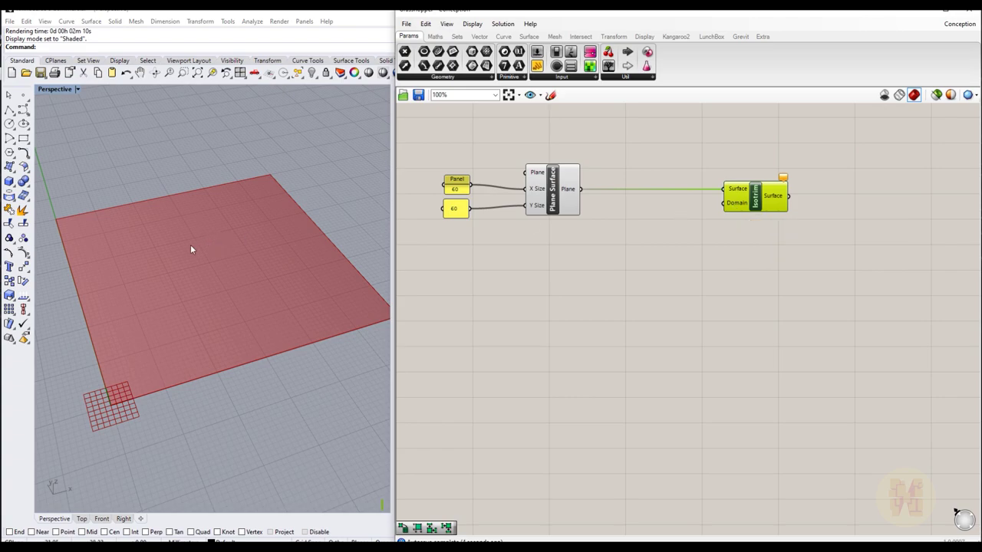
# Step: Add a Divide Domain² component below the Plane wire and connect its Segments output to Isotrim's Domain input
pyautogui.doubleClick(629, 255)
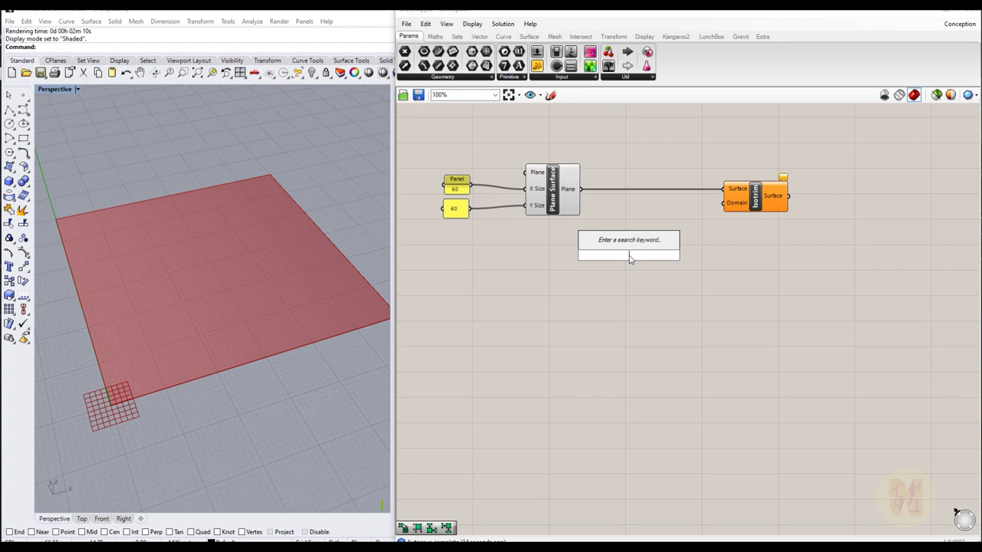
pyautogui.write('divi')
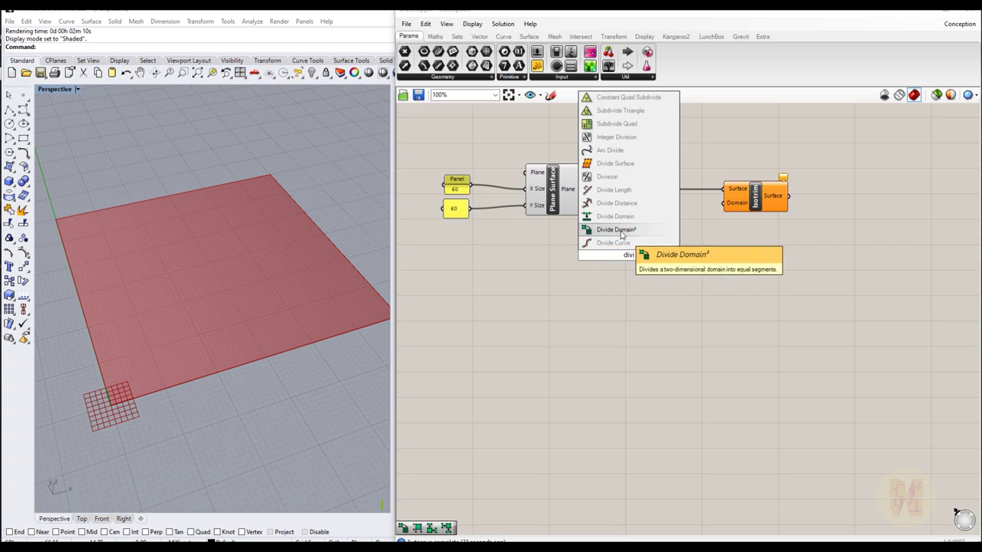
pyautogui.click(611, 233)
pyautogui.moveTo(763, 197); pyautogui.dragTo(785, 202)
pyautogui.moveTo(673, 272); pyautogui.dragTo(686, 266)
pyautogui.moveTo(715, 215); pyautogui.dragTo(744, 207)
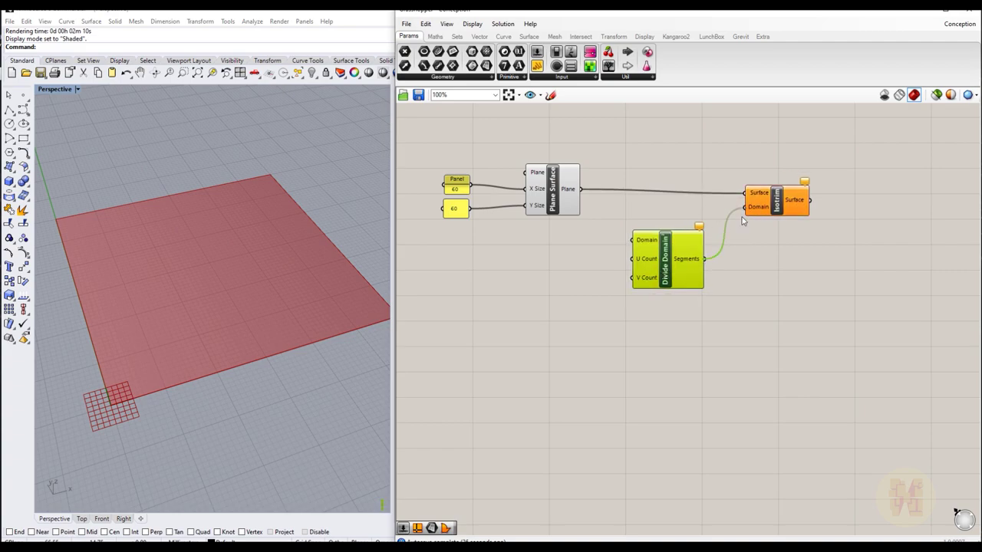
pyautogui.click(757, 288)
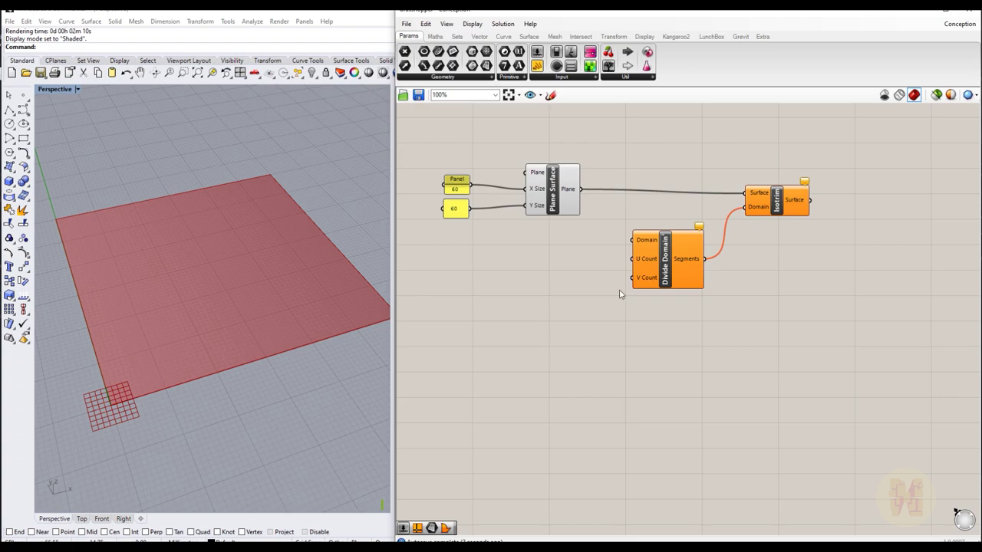
# Step: Add a Number Slider set to 20 and place it in front of the Divide Domain² component
pyautogui.moveTo(583, 292); pyautogui.dragTo(647, 289, button='right')
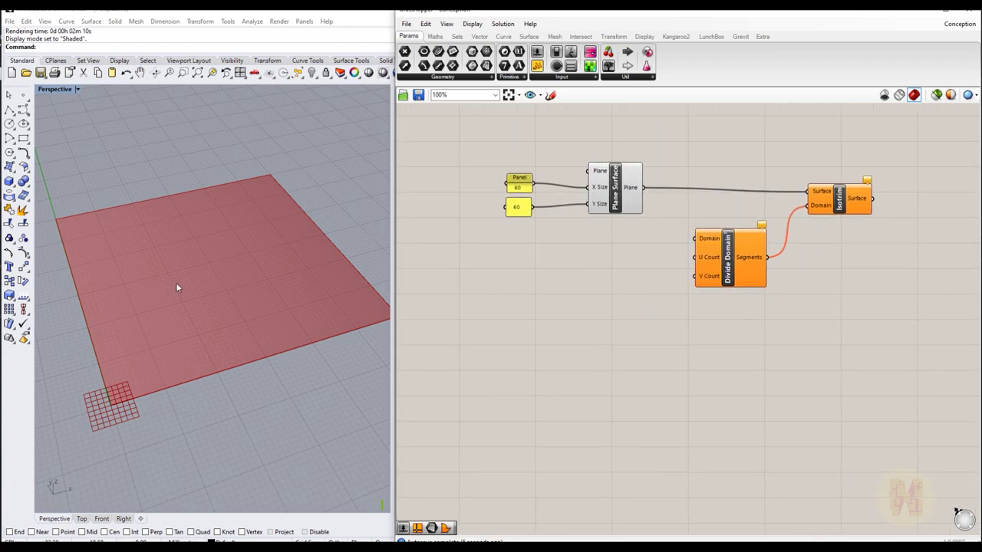
pyautogui.moveTo(665, 331); pyautogui.dragTo(596, 330, button='right')
pyautogui.click(652, 274)
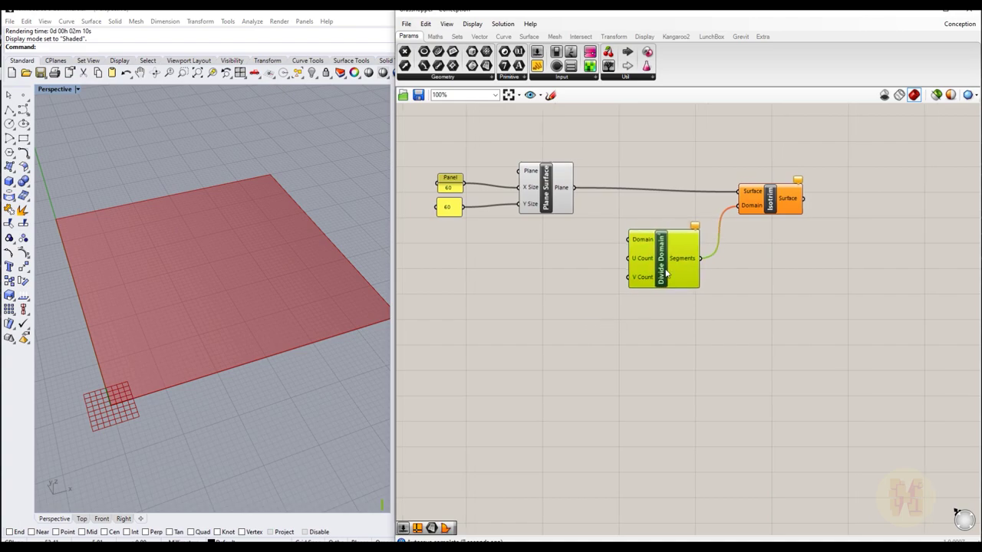
pyautogui.doubleClick(530, 312)
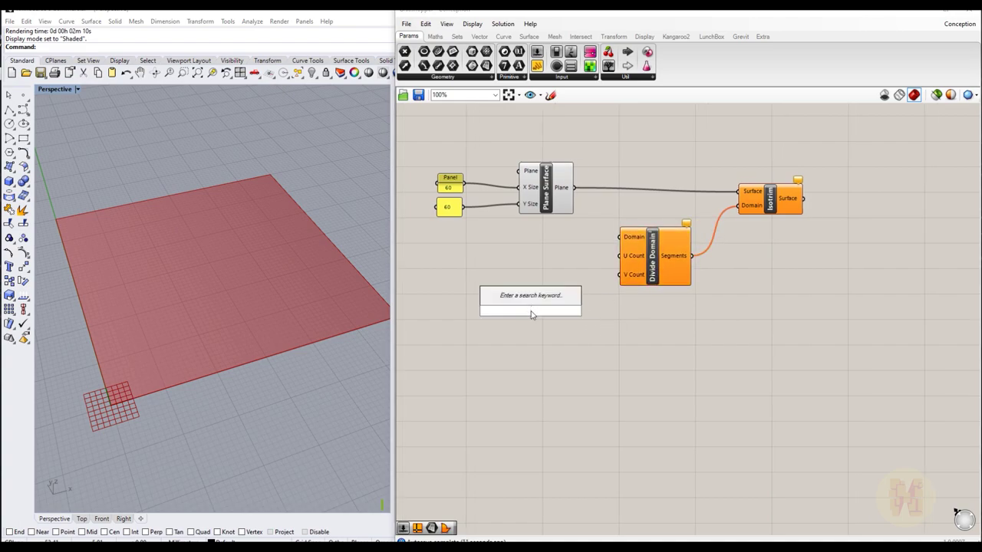
pyautogui.write('20')
pyautogui.press('Return')
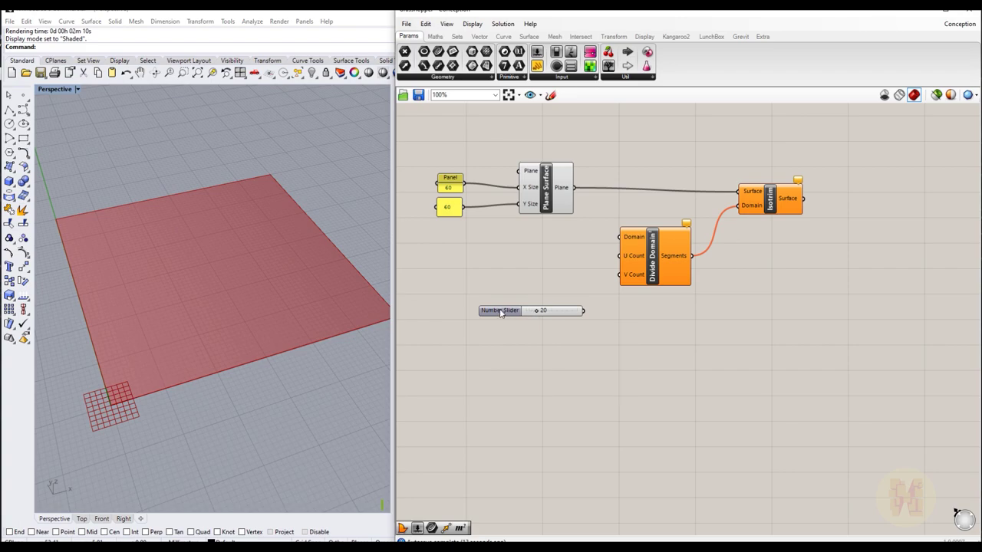
pyautogui.moveTo(499, 312); pyautogui.dragTo(500, 272)
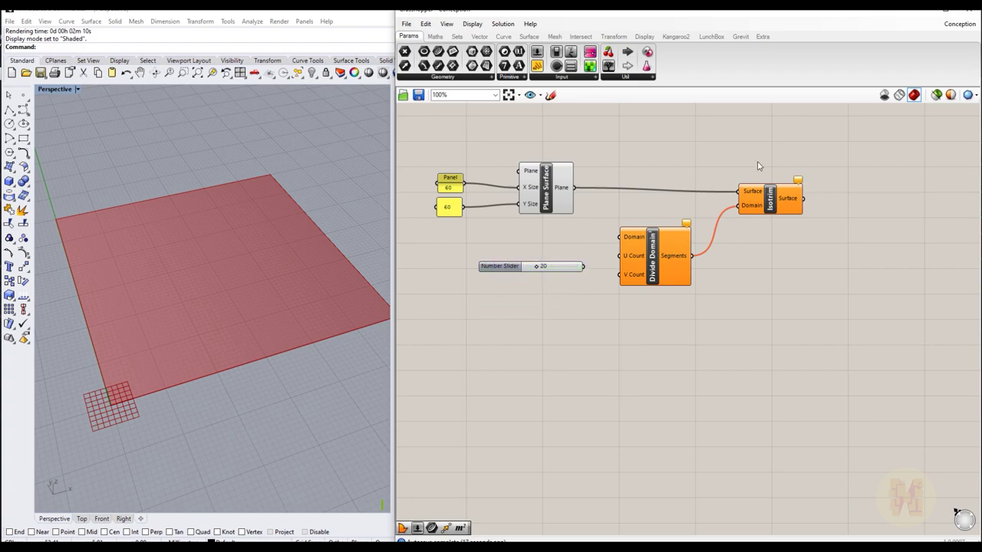
# Step: Space out Divide Domain², Isotrim and the slider, then connect the slider to both U Count and V Count
pyautogui.moveTo(789, 145); pyautogui.dragTo(664, 244)
pyautogui.moveTo(780, 192); pyautogui.dragTo(814, 188)
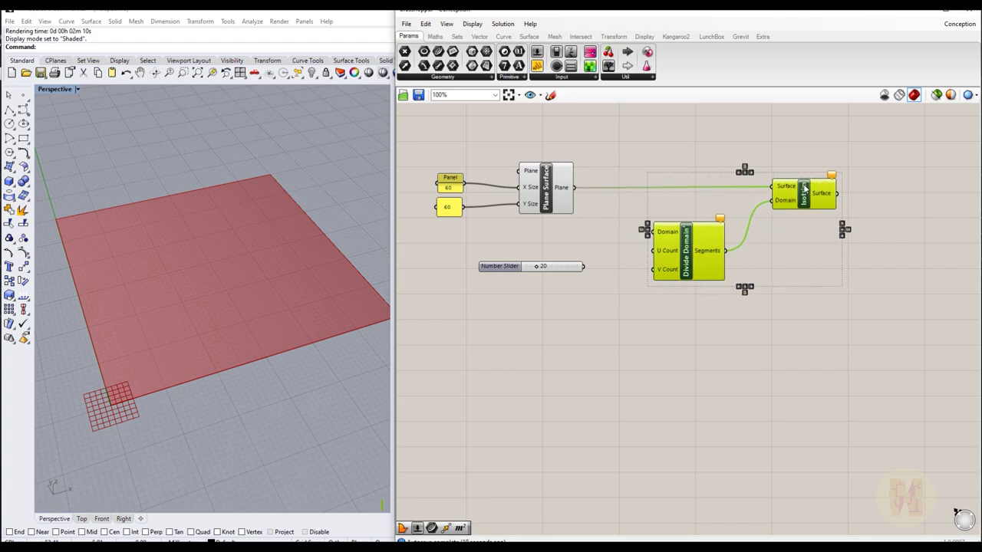
pyautogui.moveTo(502, 266); pyautogui.dragTo(522, 263)
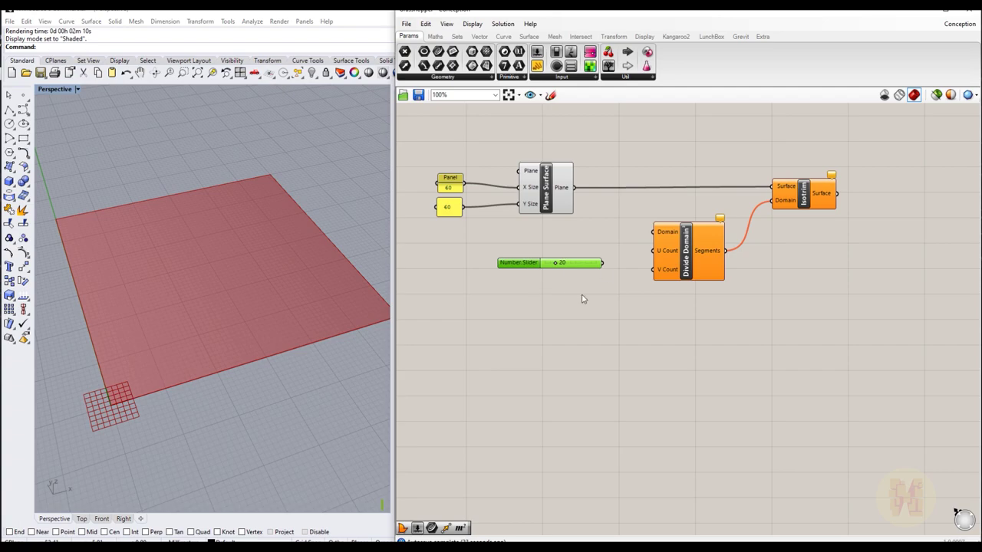
pyautogui.scroll(1, 574, 273)
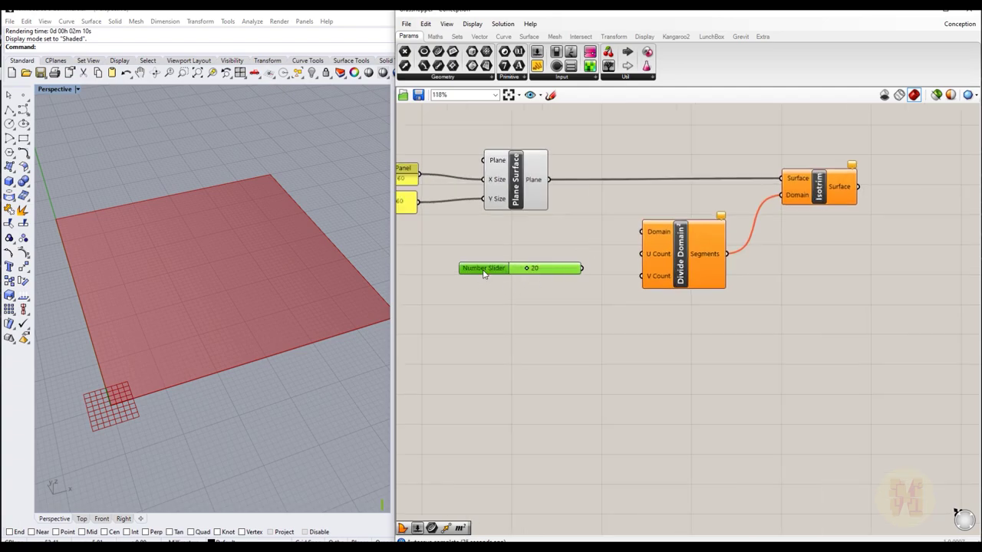
pyautogui.moveTo(582, 267); pyautogui.dragTo(642, 254)
pyautogui.moveTo(582, 267); pyautogui.dragTo(642, 276)
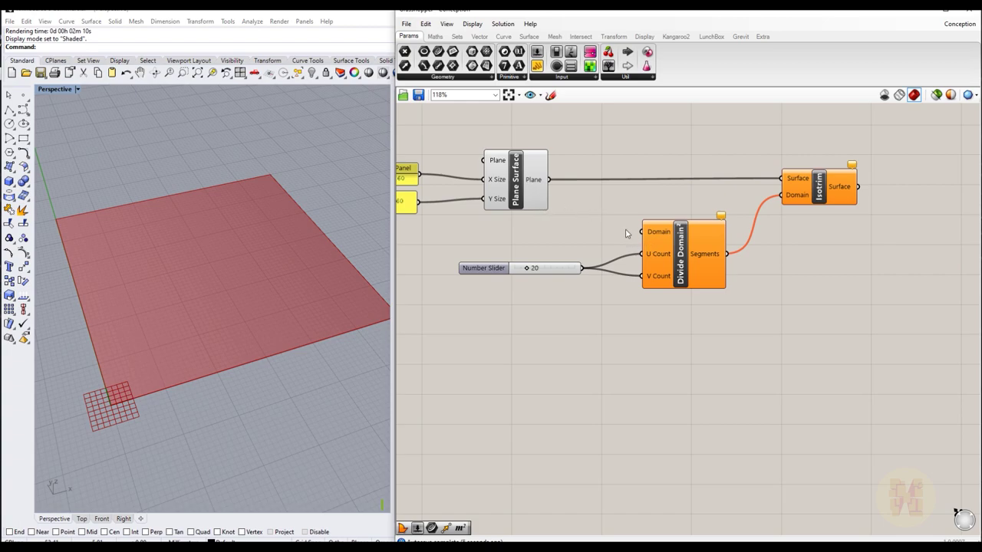
# Step: Connect Plane Surface's Plane output to the Domain input of Divide Domain²
pyautogui.moveTo(533, 187); pyautogui.dragTo(641, 231)
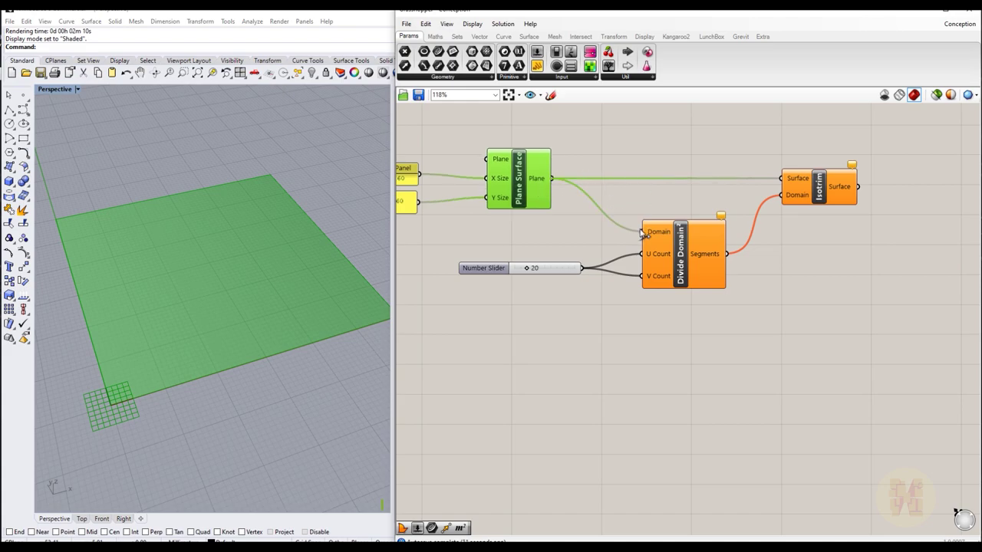
pyautogui.click(226, 323)
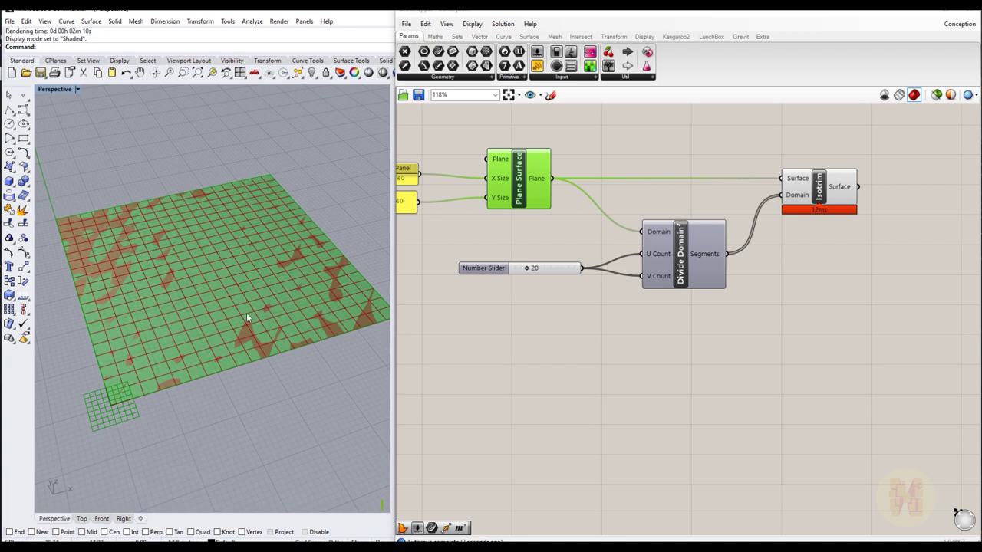
pyautogui.click(636, 334)
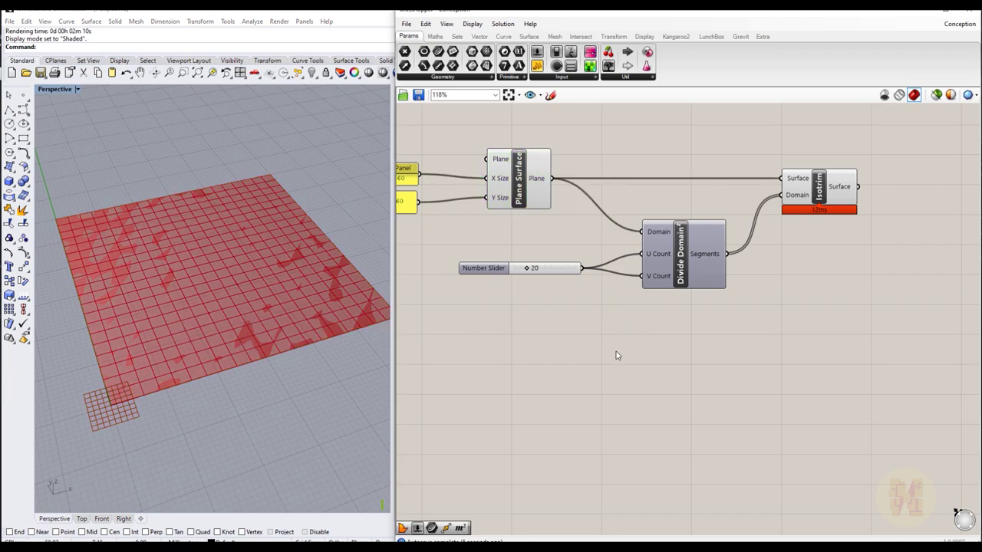
# Step: Turn off the preview of the Plane Surface component so only the Isotrim result is displayed
pyautogui.moveTo(599, 156); pyautogui.dragTo(635, 161, button='right')
pyautogui.moveTo(710, 194); pyautogui.dragTo(650, 195, button='right')
pyautogui.click(797, 182)
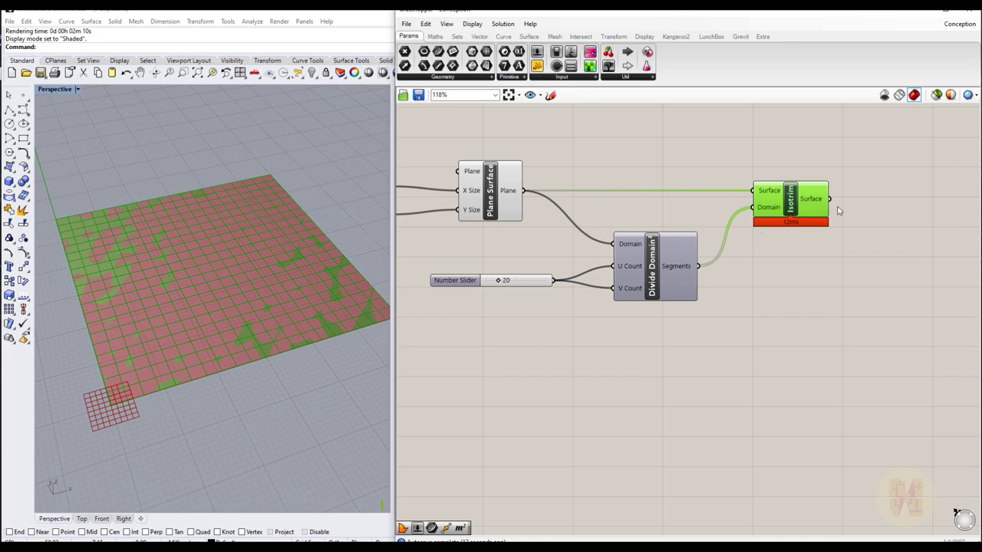
pyautogui.click(805, 172)
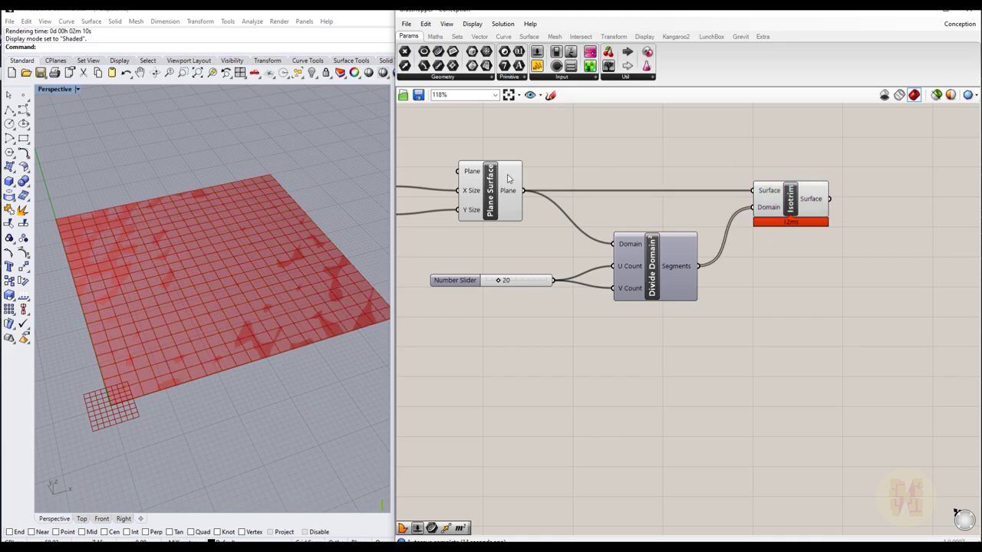
pyautogui.moveTo(507, 178)
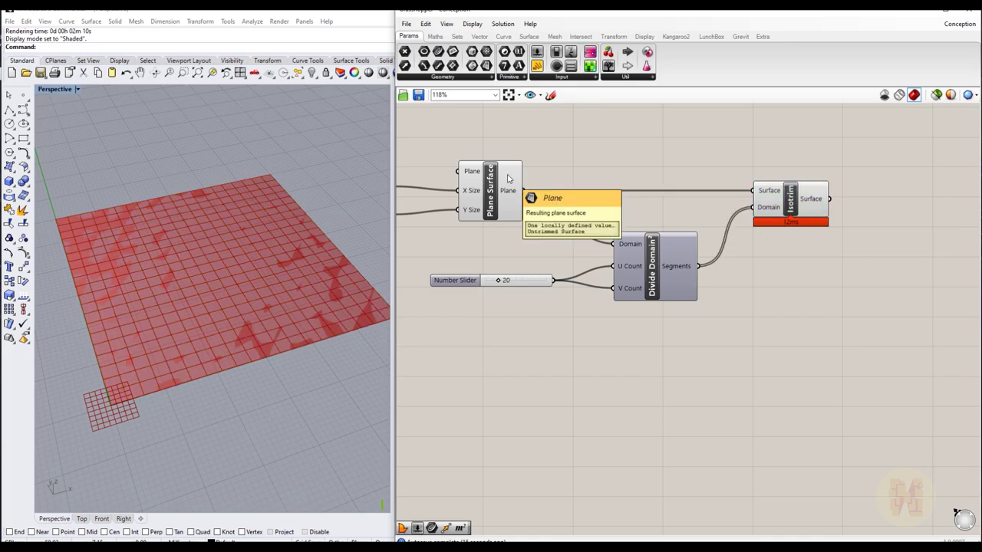
pyautogui.click(507, 177)
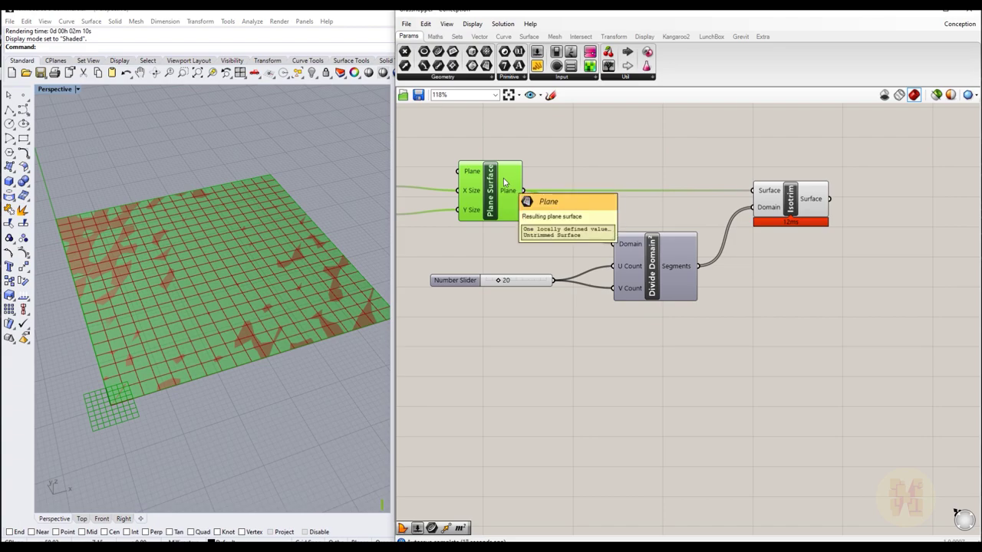
pyautogui.rightClick(556, 147)
pyautogui.click(586, 161)
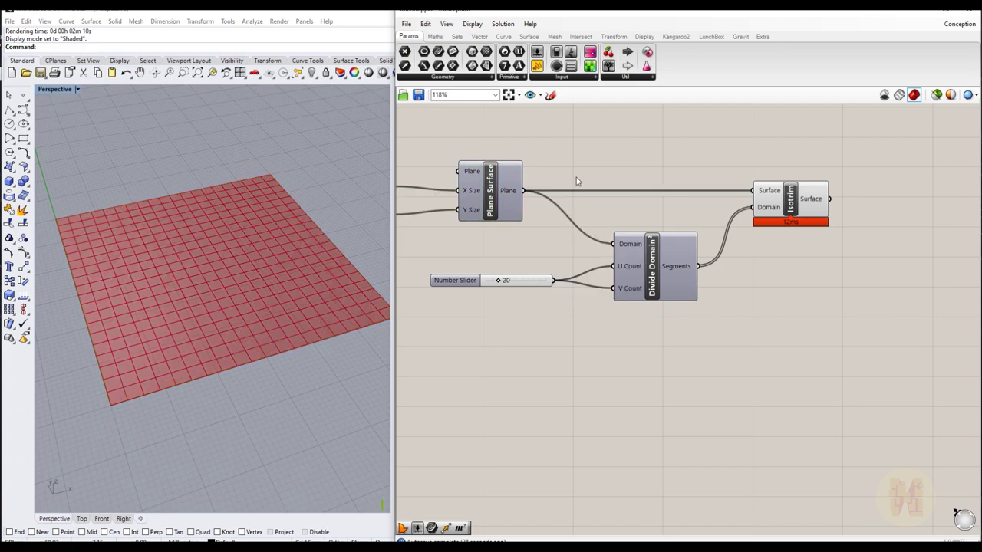
# Step: Compare the Isotrim subdivisions with the hidden Plane Surface by highlighting each component, and review the whole definition
pyautogui.click(814, 199)
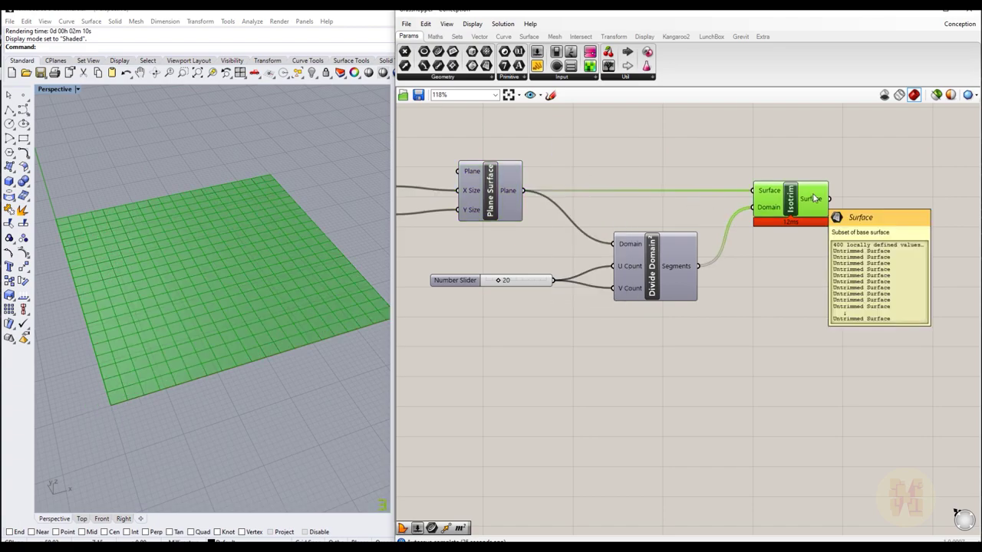
pyautogui.click(514, 201)
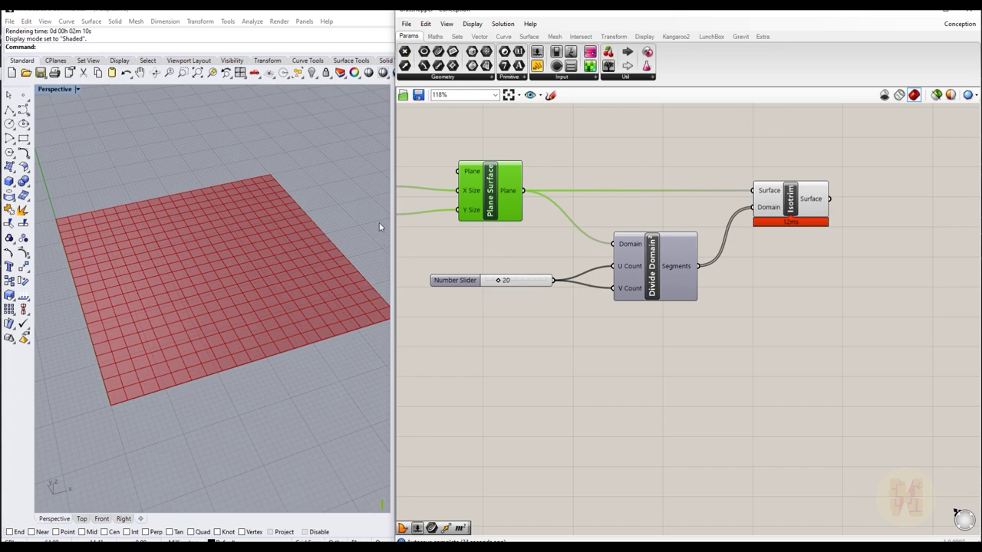
pyautogui.click(786, 207)
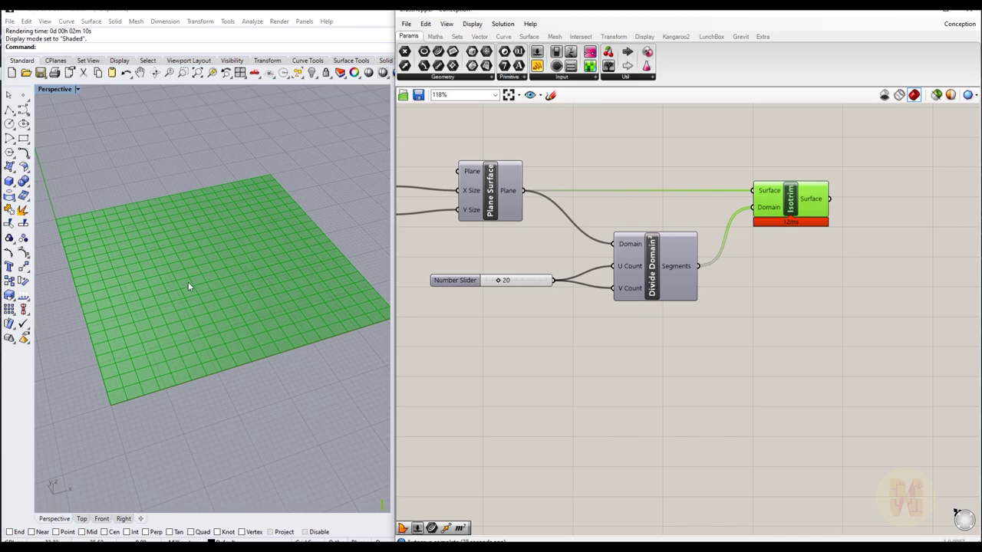
pyautogui.click(691, 333)
pyautogui.scroll(-5, 759, 255)
pyautogui.moveTo(745, 294); pyautogui.dragTo(765, 269, button='right')
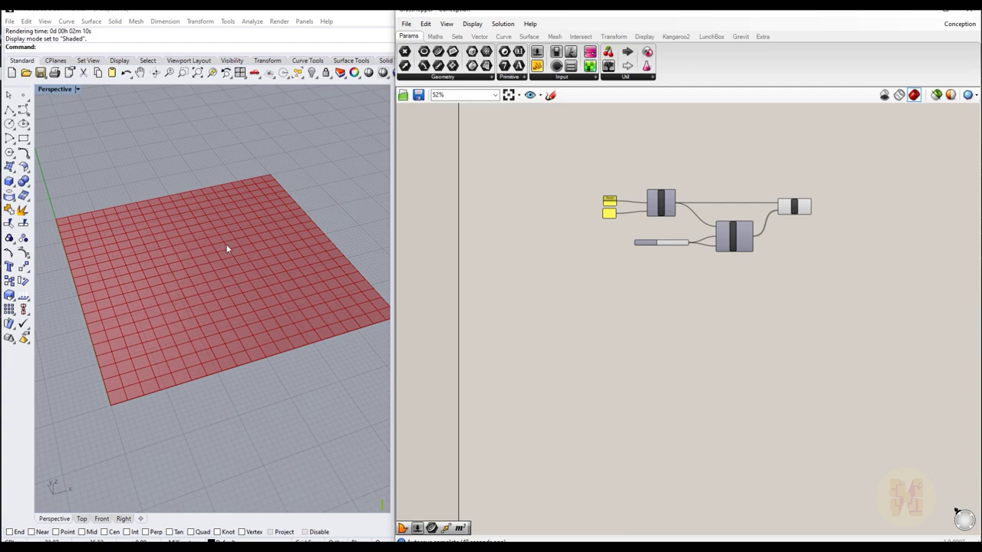
pyautogui.click(208, 282)
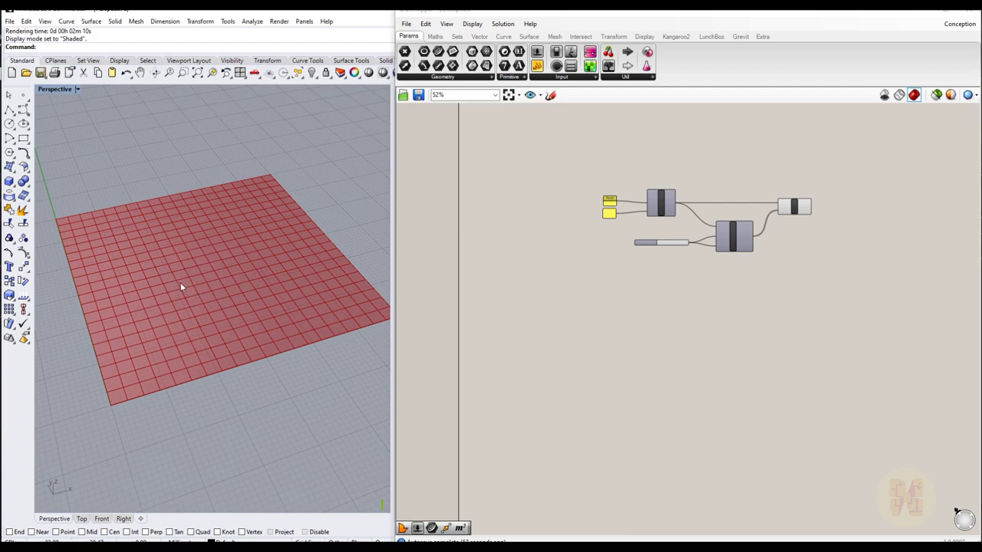
# Step: Add a second Plane Surface component and place it below the Number Slider and the existing definition
pyautogui.click(717, 280)
pyautogui.scroll(2, 717, 280)
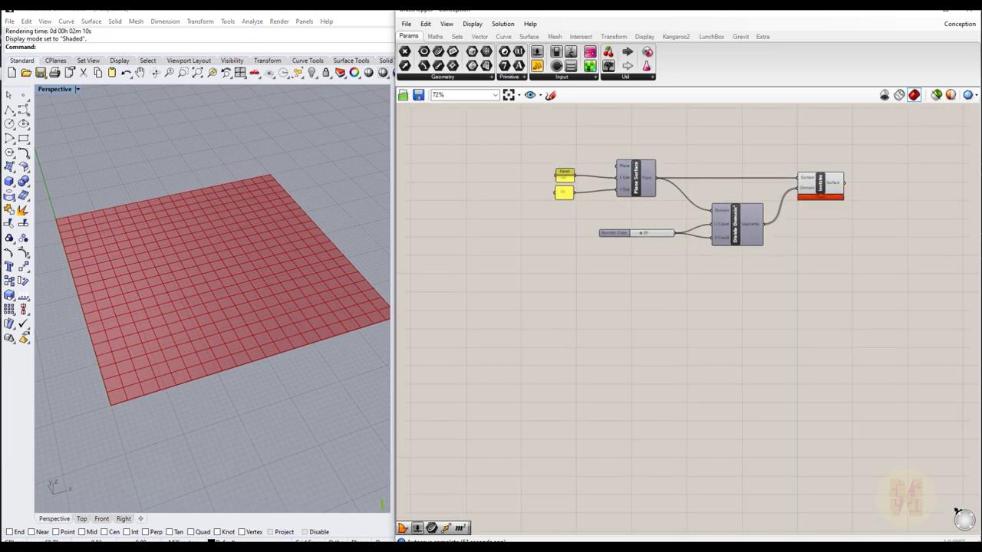
pyautogui.scroll(2, 677, 265)
pyautogui.doubleClick(606, 310)
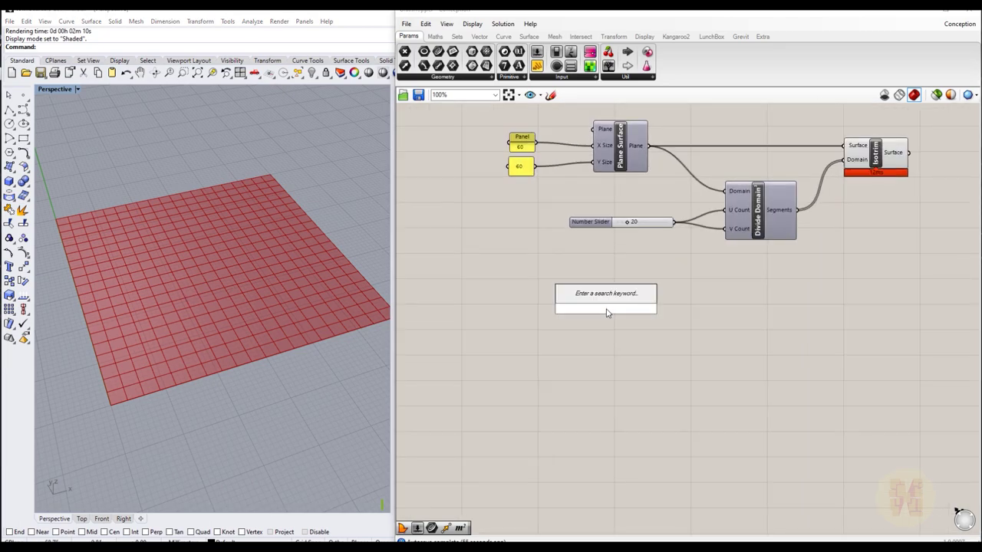
pyautogui.write('p')
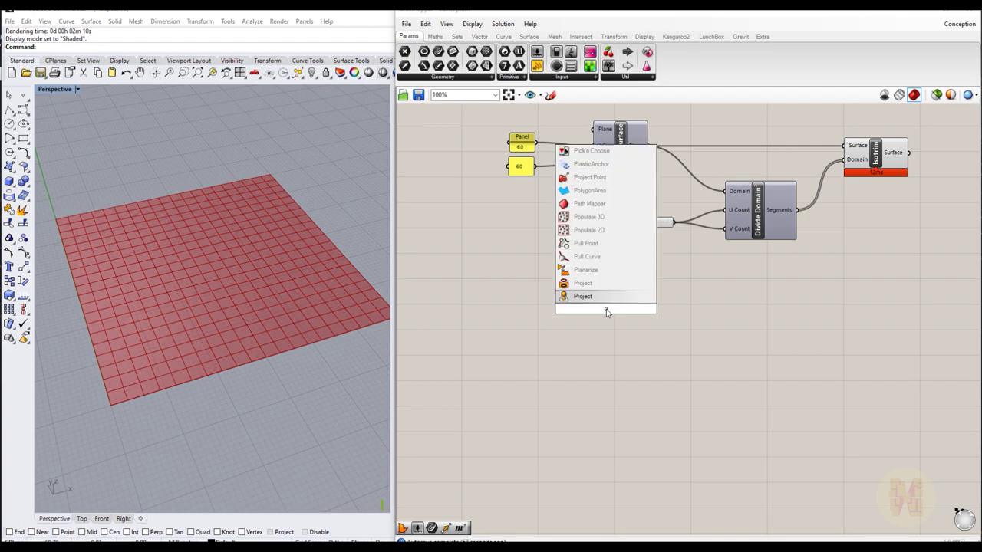
pyautogui.write('lane')
pyautogui.press('Up')
pyautogui.press('Return')
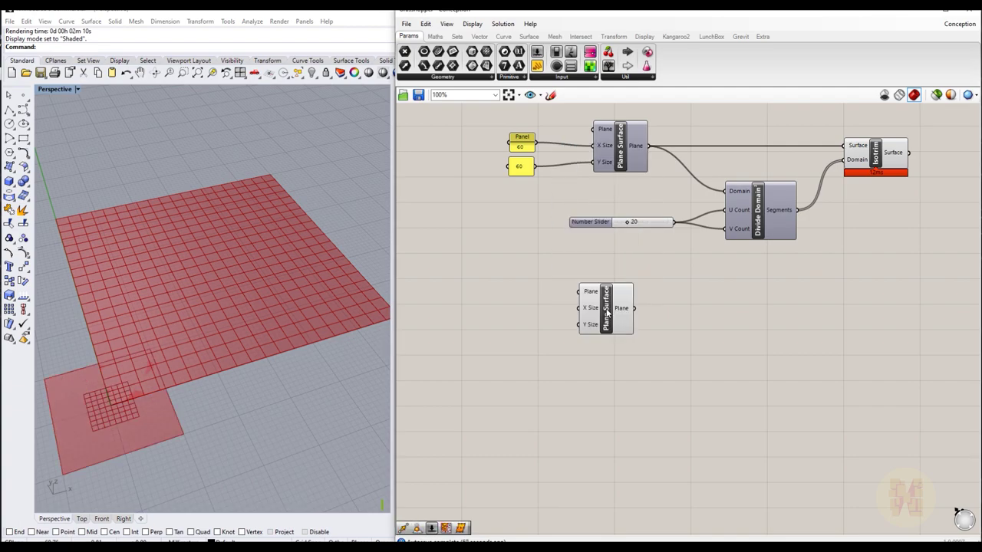
pyautogui.moveTo(606, 313); pyautogui.dragTo(628, 337)
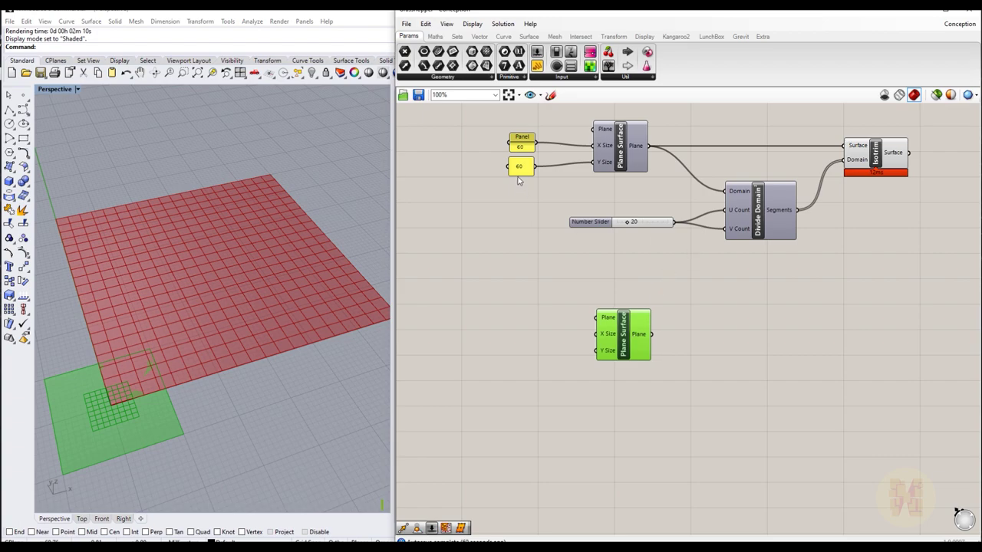
# Step: Reduce the height of the 60 panel feeding Y Size and reposition the second Plane Surface slightly lower
pyautogui.moveTo(519, 174); pyautogui.dragTo(519, 166)
pyautogui.click(555, 304)
pyautogui.moveTo(634, 350); pyautogui.dragTo(633, 354)
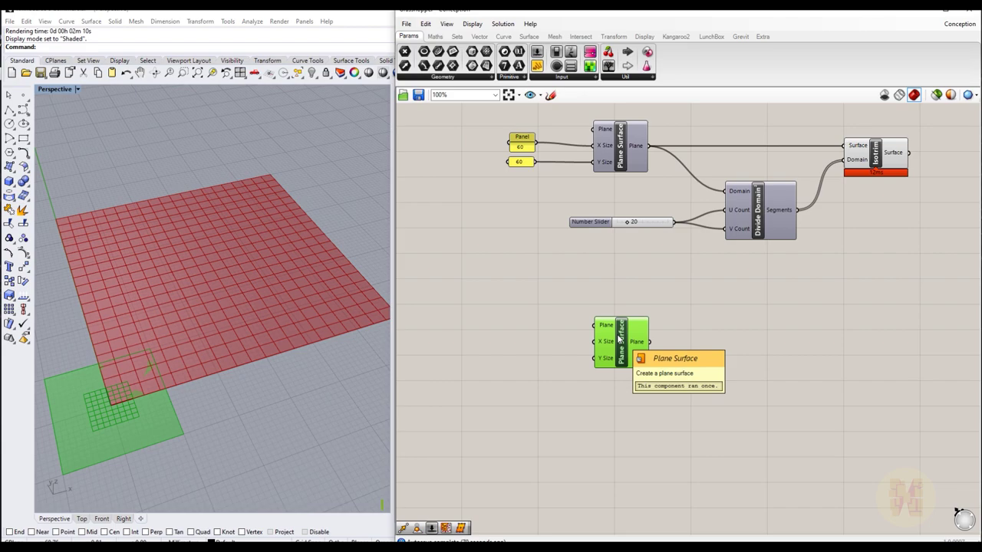
pyautogui.moveTo(620, 337); pyautogui.dragTo(616, 343)
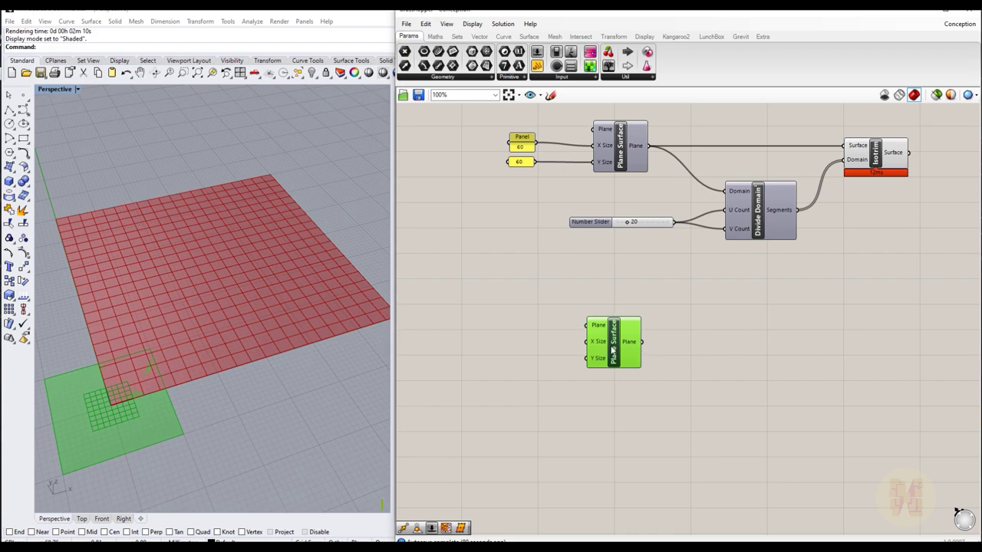
# Step: Add a Number Slider set to 15 in front of the second Plane Surface component
pyautogui.scroll(3, 527, 349)
pyautogui.click(527, 351)
pyautogui.doubleClick(527, 350)
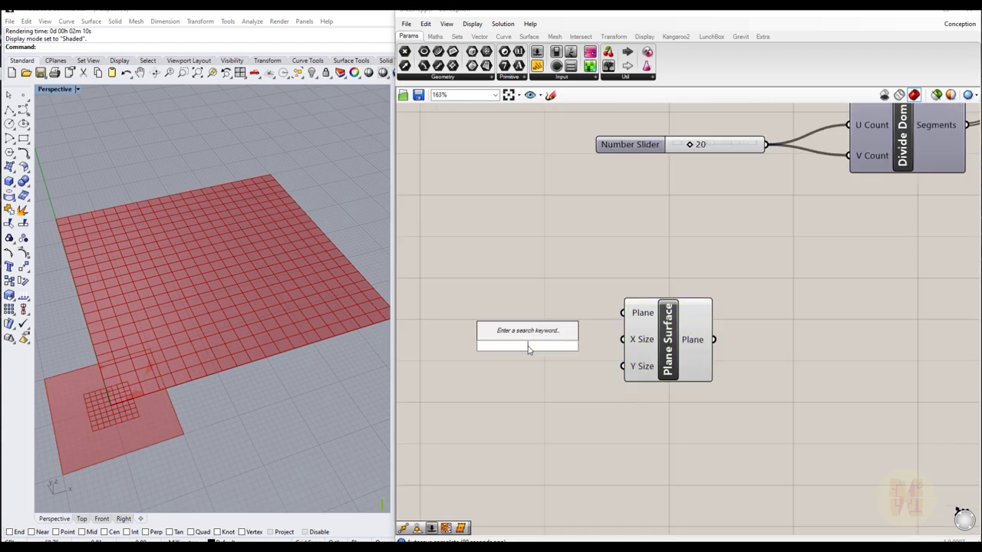
pyautogui.write('15')
pyautogui.press('Return')
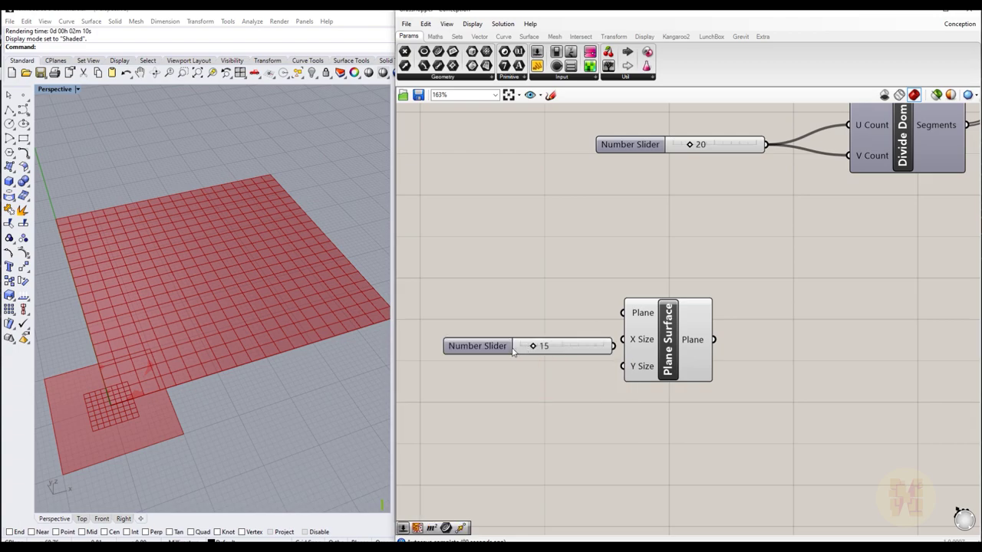
# Step: Duplicate the 15 slider and connect the two sliders to the second Plane Surface's X Size and Y Size, aligning them beside the inputs
pyautogui.click(503, 338)
pyautogui.moveTo(502, 338); pyautogui.dragTo(486, 370)
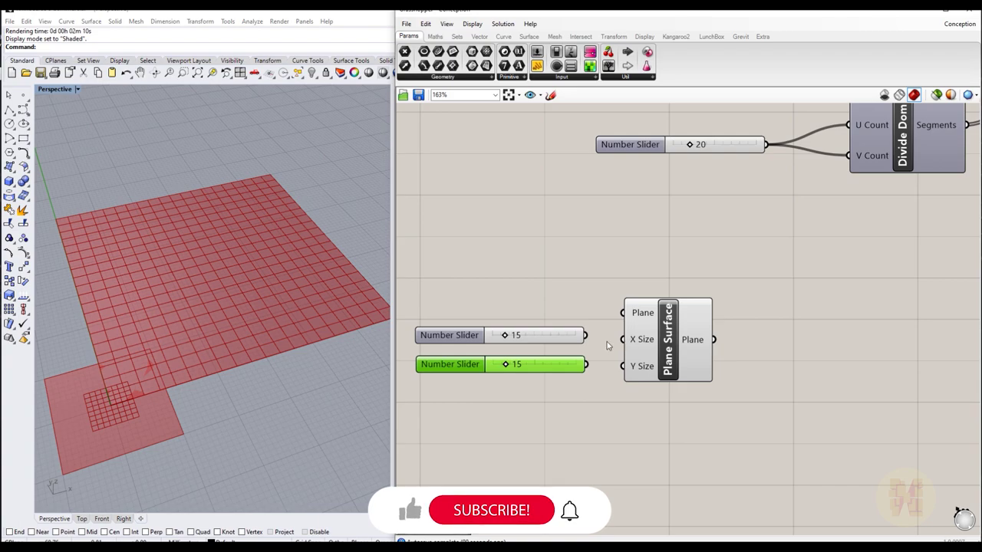
pyautogui.moveTo(585, 335); pyautogui.dragTo(621, 367)
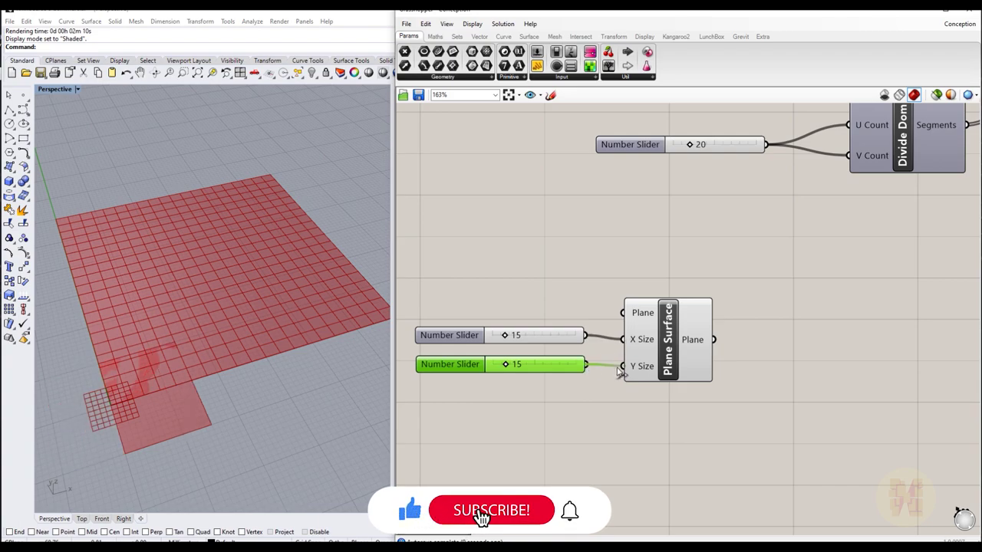
pyautogui.click(592, 423)
pyautogui.moveTo(444, 344); pyautogui.dragTo(442, 375)
pyautogui.moveTo(504, 339)
pyautogui.mouseDown()
pyautogui.moveTo(535, 341)
pyautogui.moveTo(503, 339)
pyautogui.mouseUp()
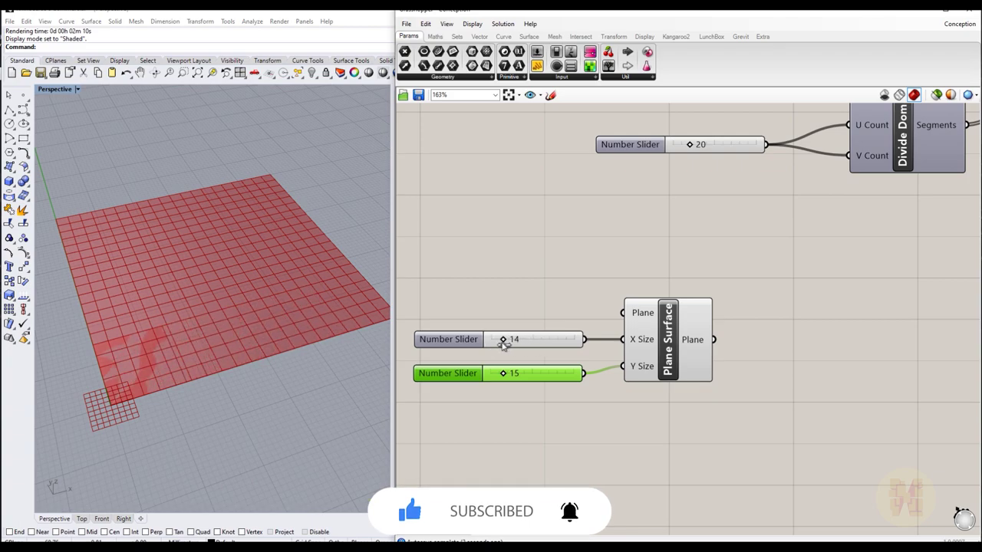
# Step: Add a Move component and connect the second Plane Surface's output to its Geometry input
pyautogui.click(662, 347)
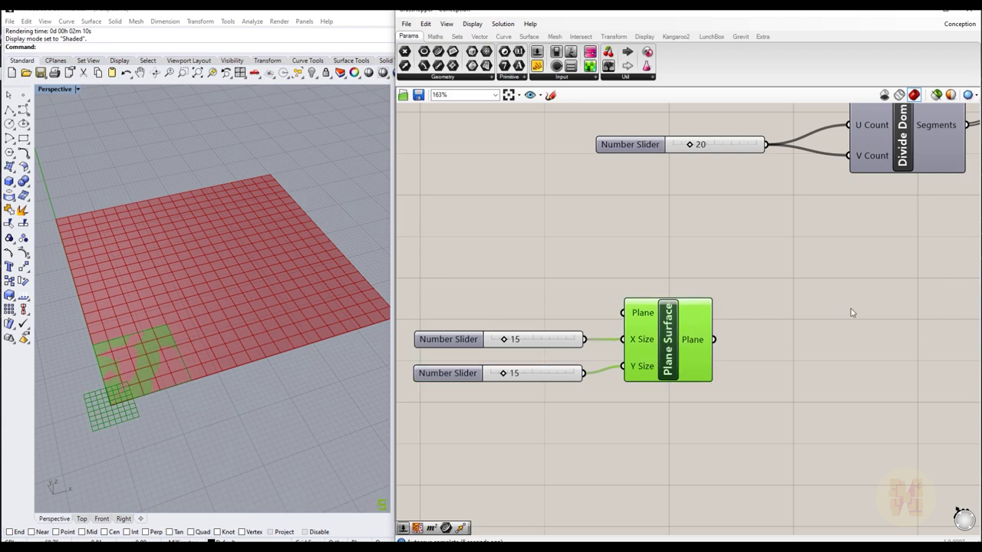
pyautogui.moveTo(850, 311); pyautogui.dragTo(769, 284, button='right')
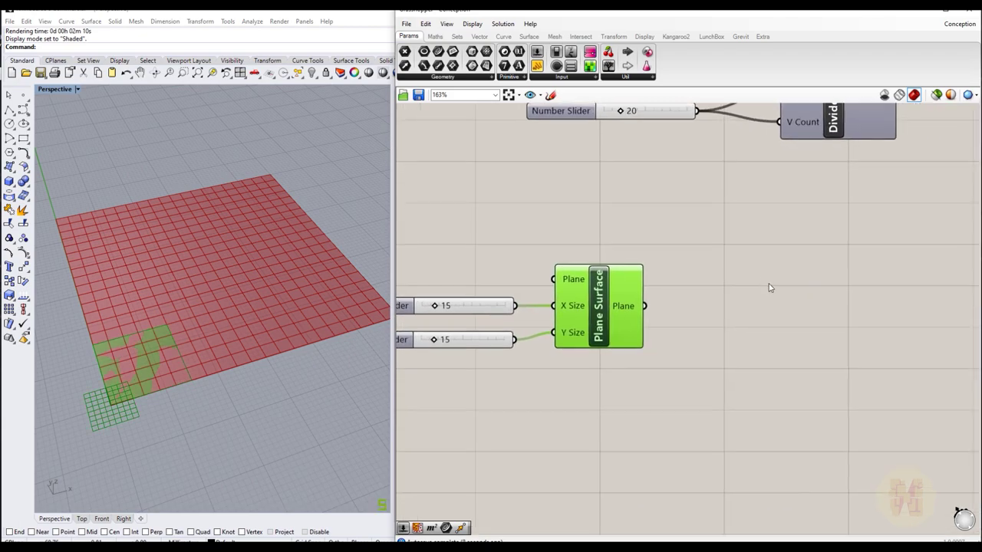
pyautogui.scroll(-4, 769, 284)
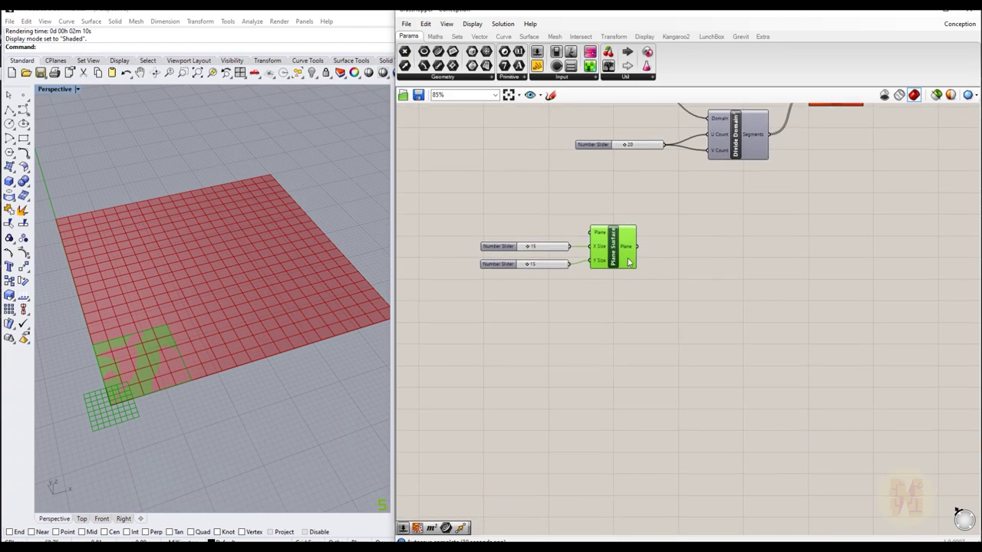
pyautogui.scroll(2, 630, 255)
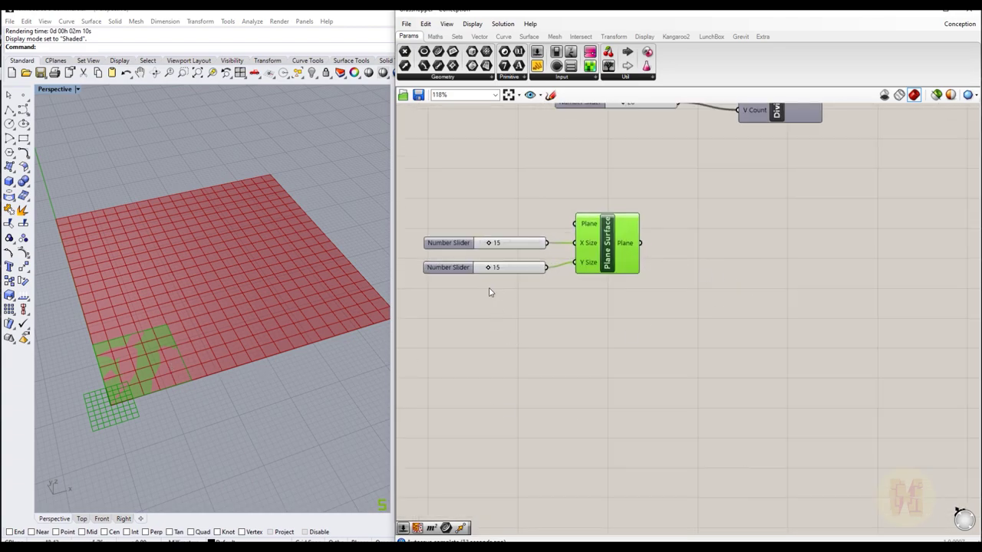
pyautogui.doubleClick(710, 306)
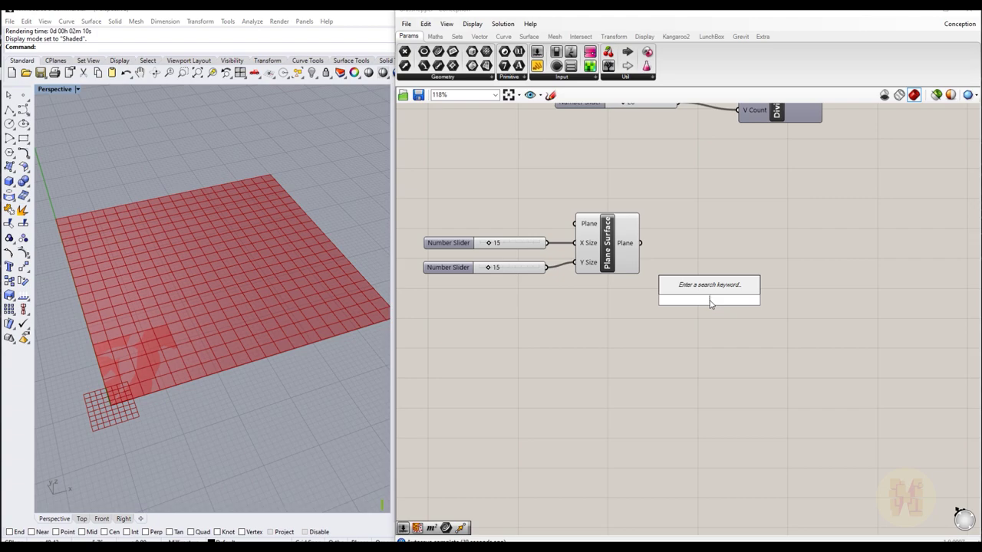
pyautogui.write('move')
pyautogui.press('Return')
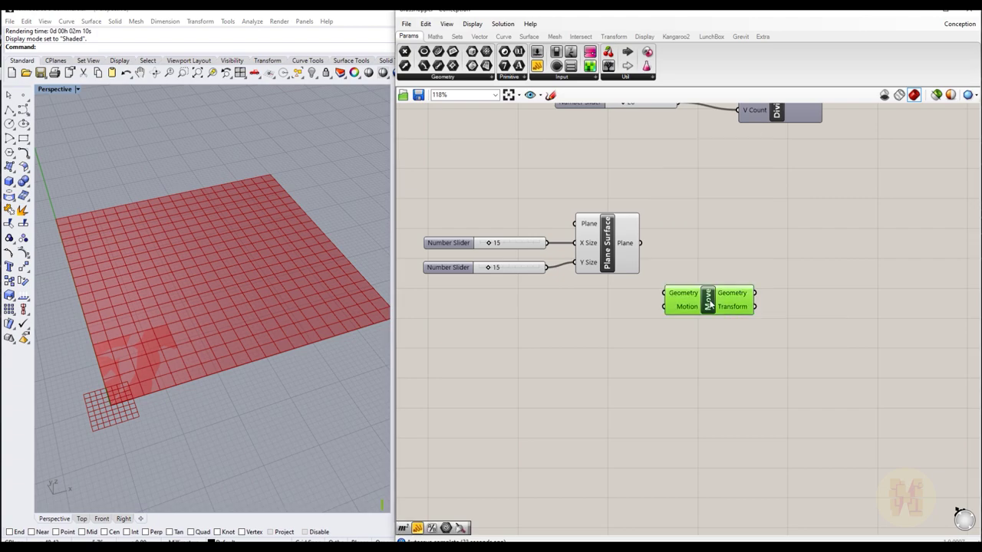
pyautogui.moveTo(641, 243); pyautogui.dragTo(711, 296)
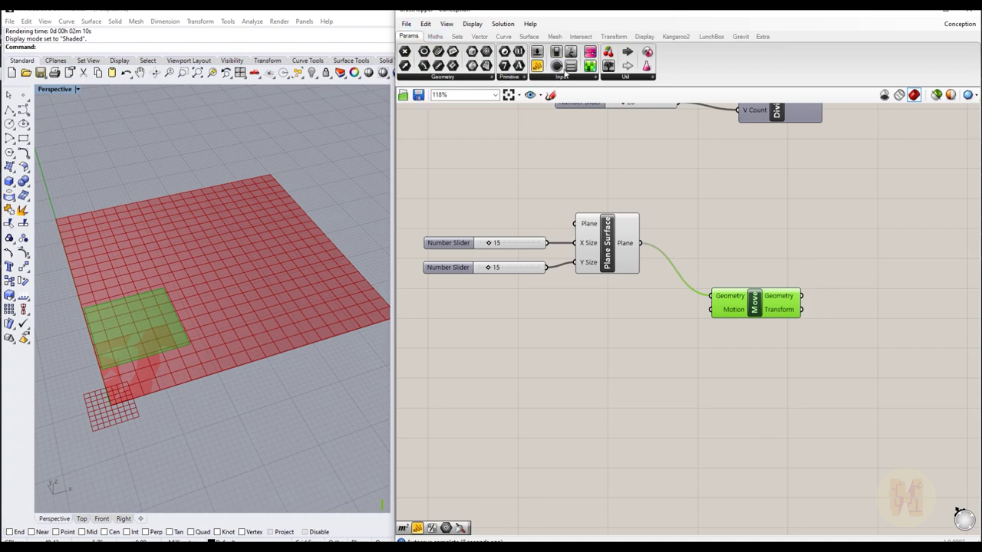
# Step: Place an MD Slider below the second Plane Surface and set its point to about 0.19 ; 0.58
pyautogui.click(562, 77)
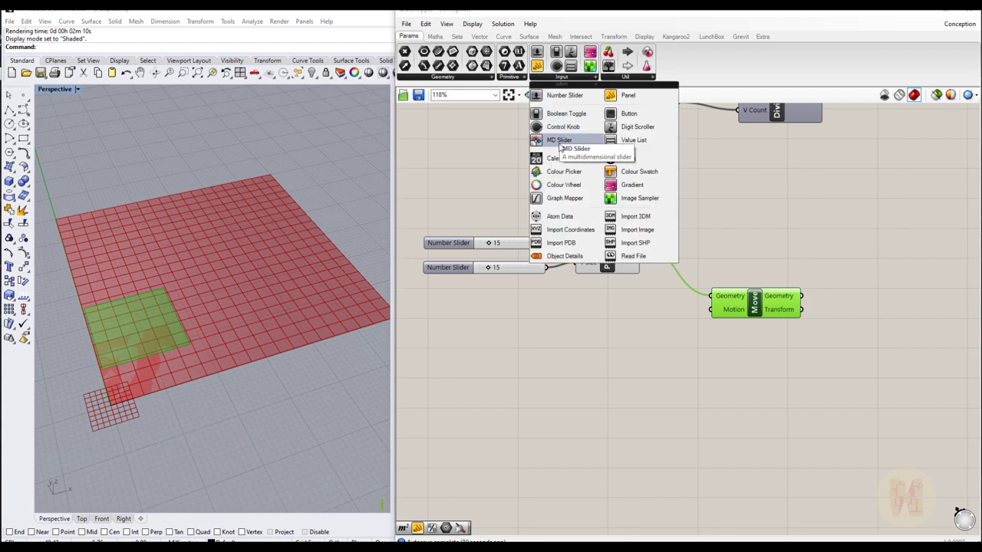
pyautogui.click(560, 141)
pyautogui.click(575, 391)
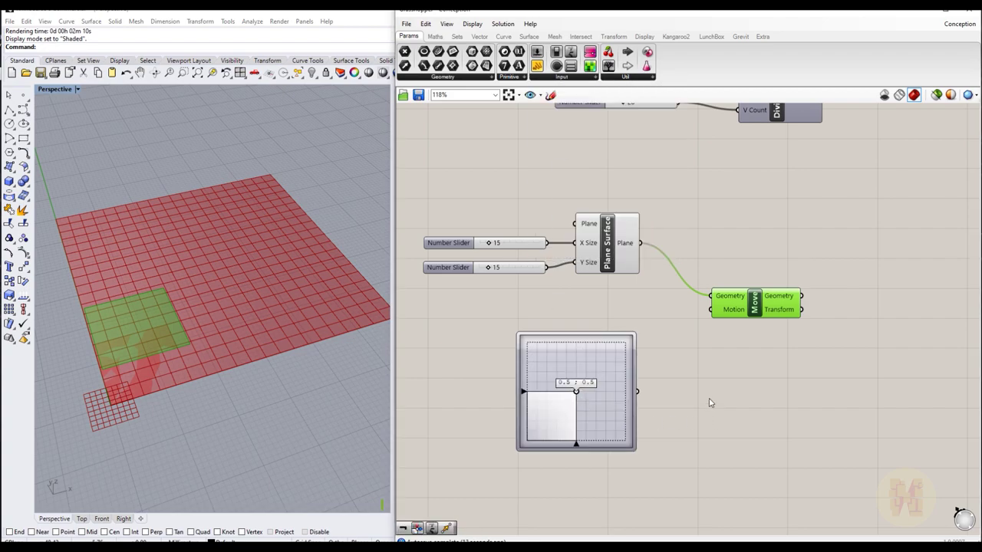
pyautogui.moveTo(708, 401); pyautogui.dragTo(746, 288, button='right')
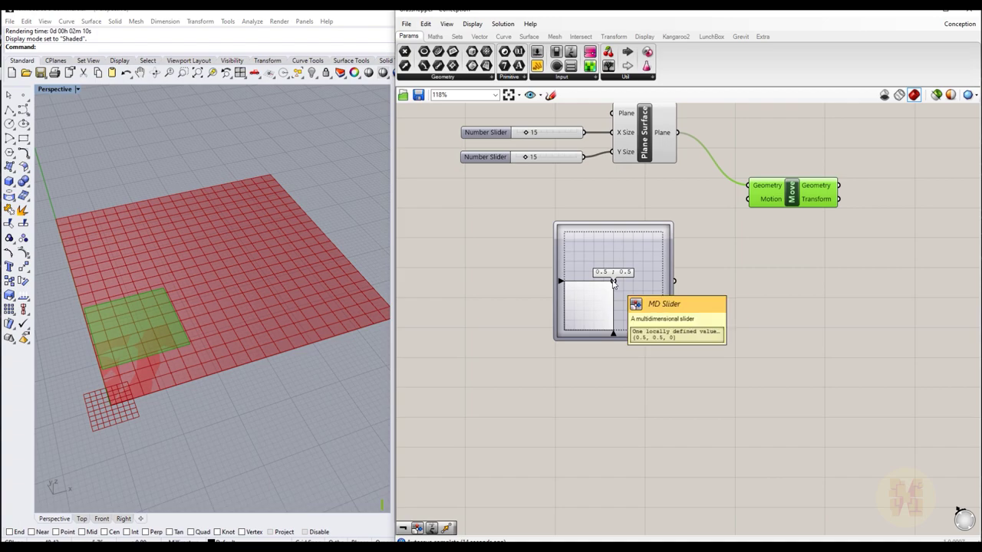
pyautogui.moveTo(613, 282); pyautogui.dragTo(582, 273)
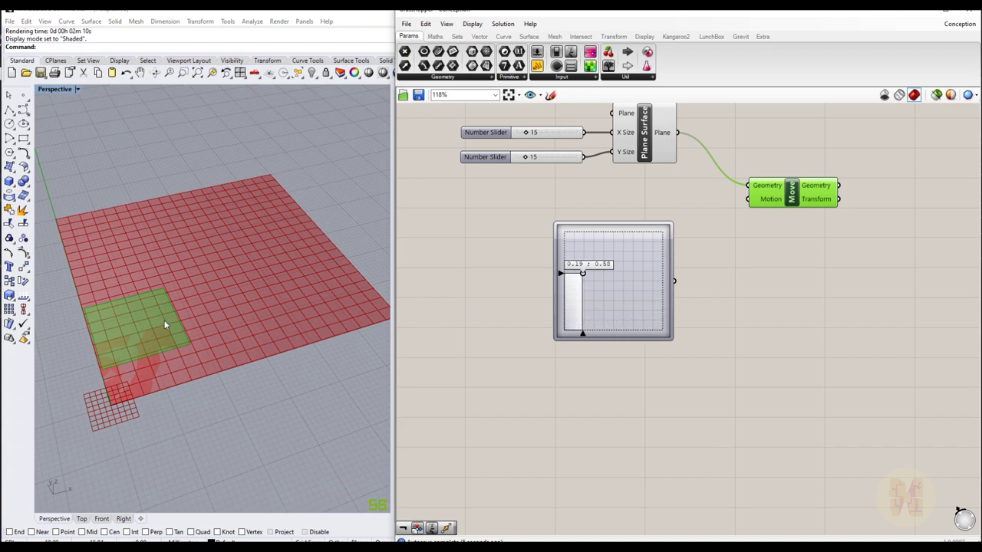
# Step: Review the definition from the 60 panels down to the MD Slider, and inspect the gridded surface in the Rhino perspective view
pyautogui.moveTo(723, 244); pyautogui.dragTo(694, 292, button='right')
pyautogui.scroll(-3, 640, 358)
pyautogui.moveTo(636, 299); pyautogui.dragTo(637, 334, button='right')
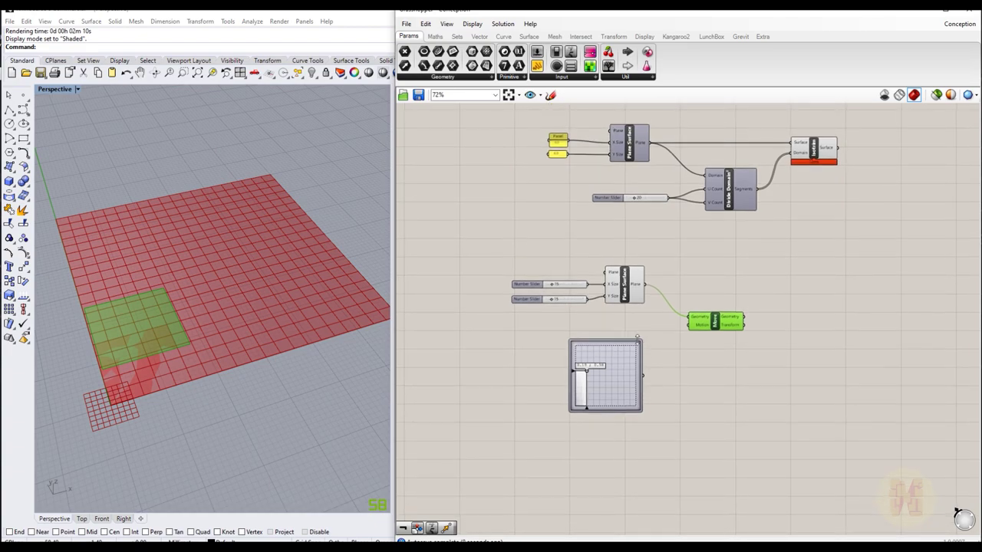
pyautogui.scroll(3, 561, 158)
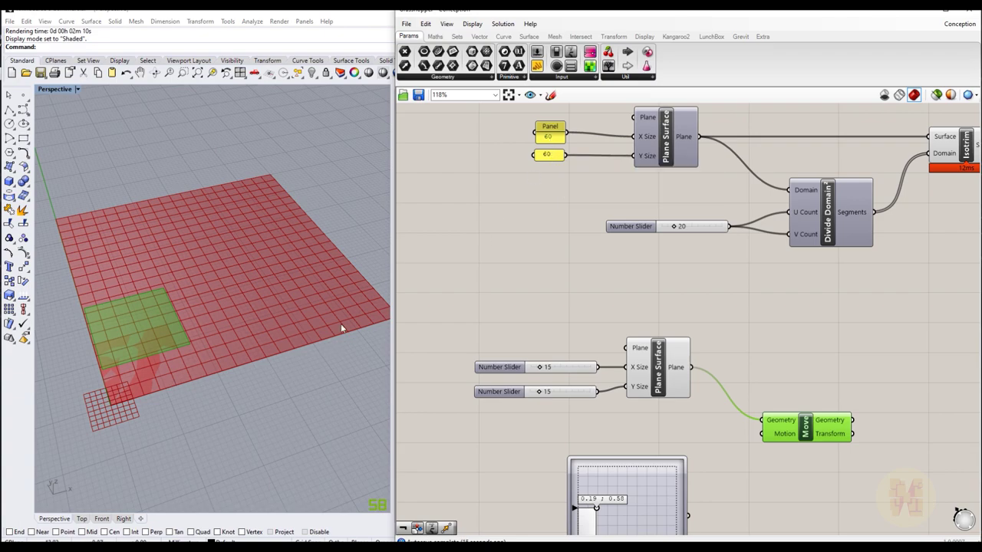
pyautogui.scroll(-4, 316, 279)
pyautogui.scroll(3, 350, 276)
pyautogui.moveTo(344, 277); pyautogui.dragTo(333, 273, button='right')
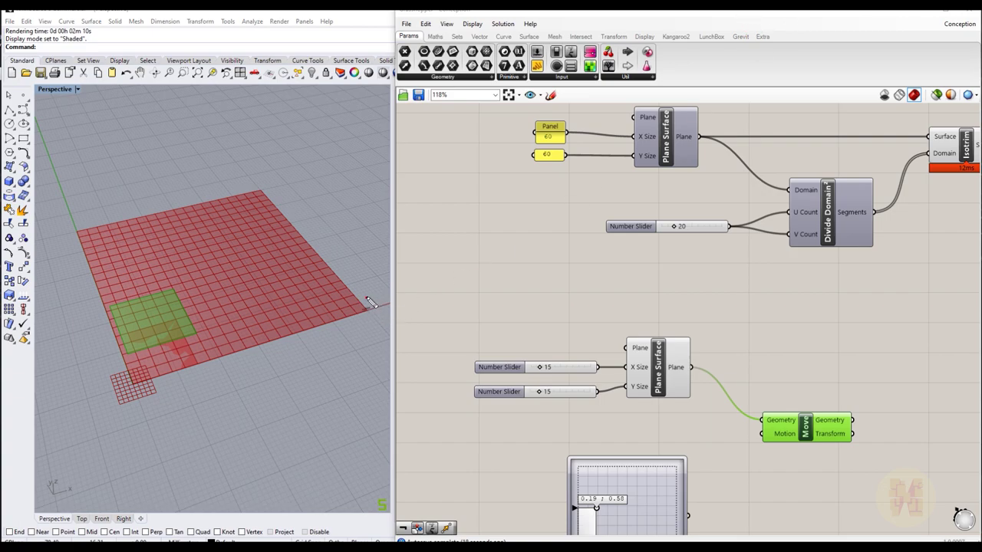
pyautogui.moveTo(377, 310)
pyautogui.mouseDown()
pyautogui.moveTo(381, 321)
pyautogui.moveTo(387, 314)
pyautogui.mouseUp()
pyautogui.moveTo(77, 227); pyautogui.dragTo(60, 241)
pyautogui.moveTo(75, 201)
pyautogui.mouseDown()
pyautogui.moveTo(70, 222)
pyautogui.moveTo(89, 216)
pyautogui.moveTo(90, 200)
pyautogui.mouseUp()
pyautogui.moveTo(198, 381)
pyautogui.mouseDown()
pyautogui.moveTo(335, 332)
pyautogui.moveTo(321, 326)
pyautogui.mouseUp()
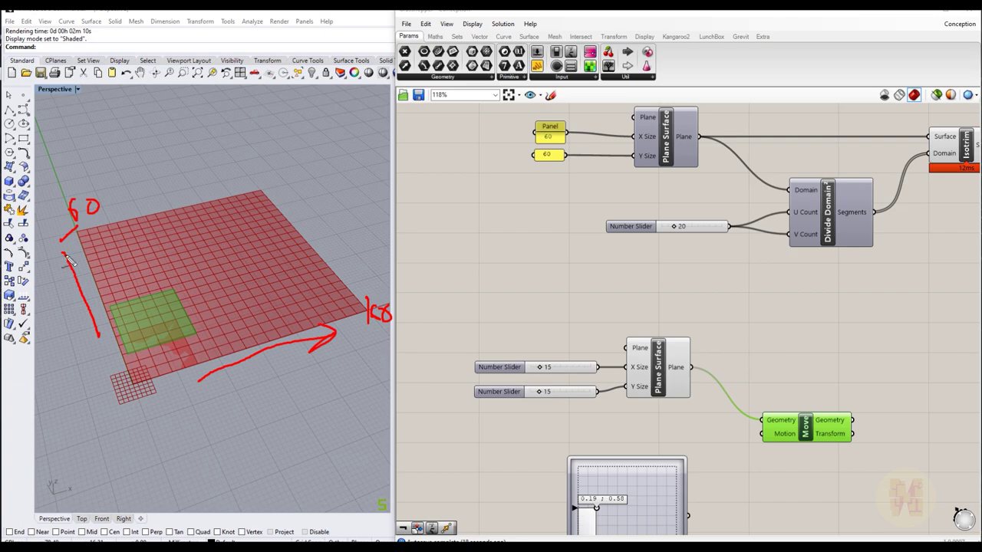
pyautogui.moveTo(67, 253); pyautogui.dragTo(59, 273)
pyautogui.moveTo(67, 253); pyautogui.dragTo(76, 257)
pyautogui.moveTo(133, 387)
pyautogui.mouseDown()
pyautogui.moveTo(143, 421)
pyautogui.moveTo(128, 402)
pyautogui.moveTo(123, 411)
pyautogui.mouseUp()
pyautogui.press('Escape')
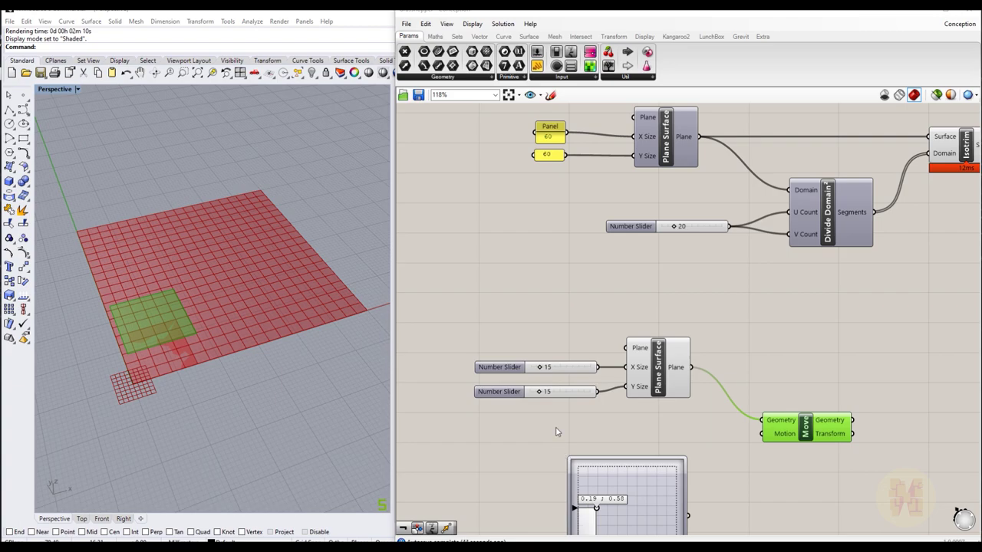
pyautogui.rightClick(540, 279)
pyautogui.click(493, 275)
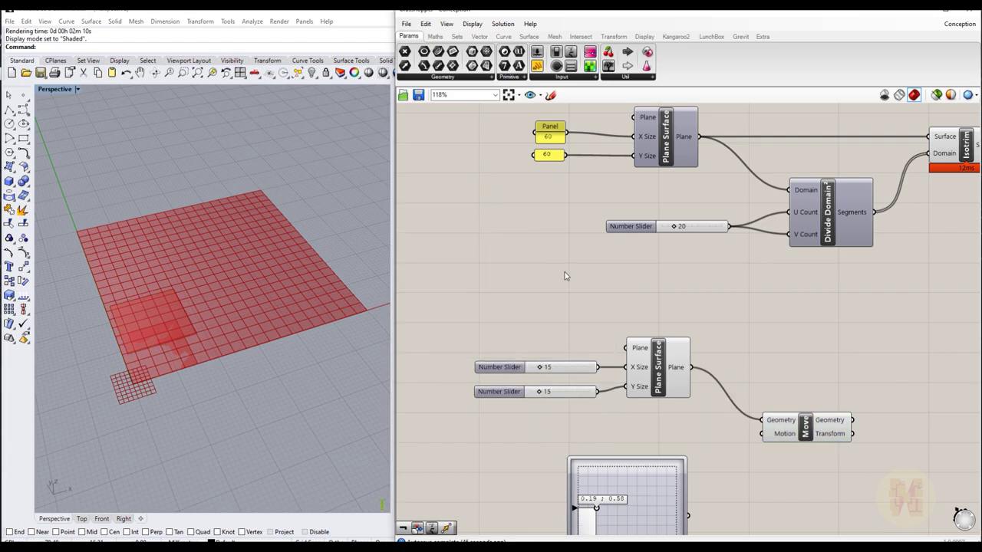
pyautogui.moveTo(565, 274); pyautogui.dragTo(550, 128, button='right')
pyautogui.click(595, 370)
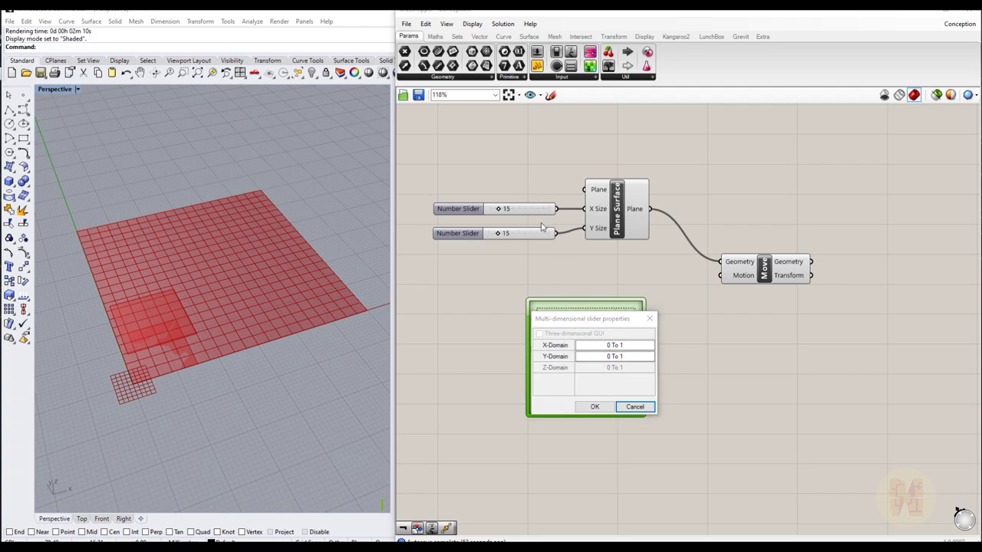
pyautogui.click(634, 407)
pyautogui.moveTo(522, 179); pyautogui.dragTo(545, 337, button='right')
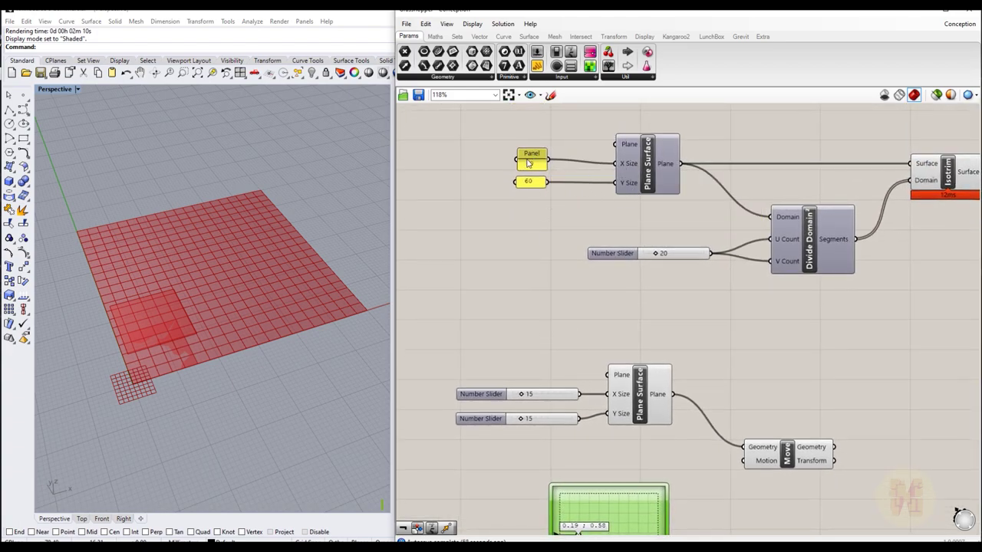
# Step: Set both the X-Domain and Y-Domain of the MD Slider to 0 To 60
pyautogui.moveTo(593, 298); pyautogui.dragTo(576, 202, button='right')
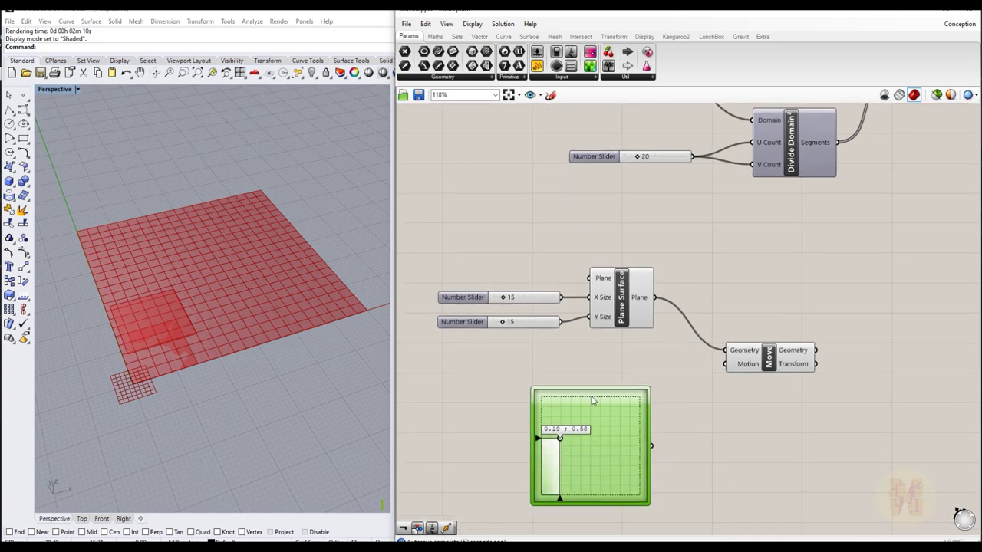
pyautogui.doubleClick(606, 458)
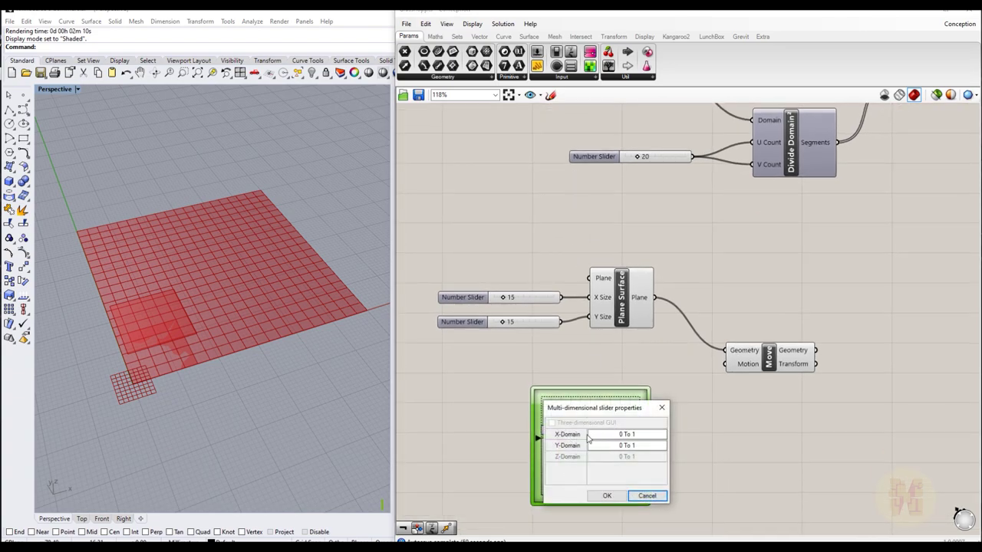
pyautogui.click(637, 434)
pyautogui.press('BackSpace')
pyautogui.write('60')
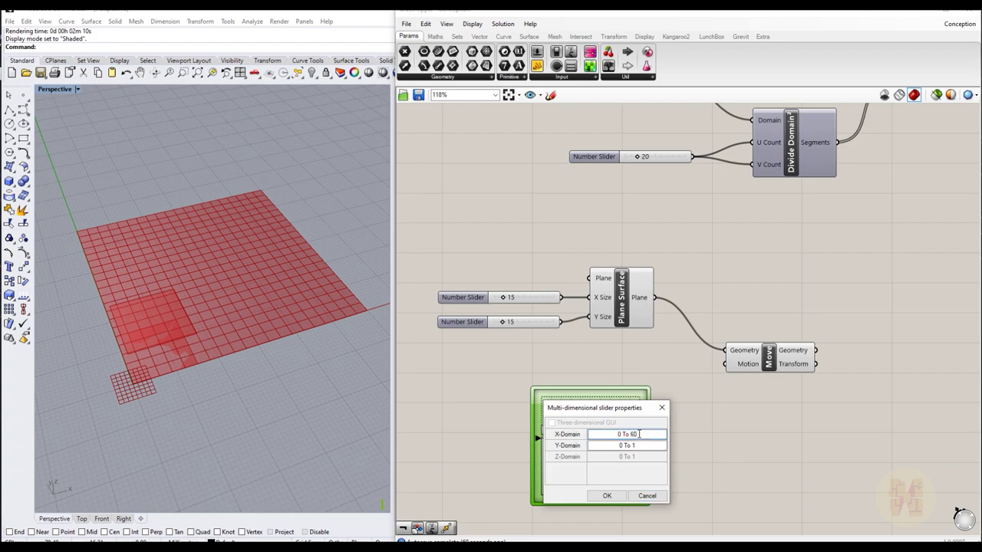
pyautogui.click(645, 446)
pyautogui.write('60')
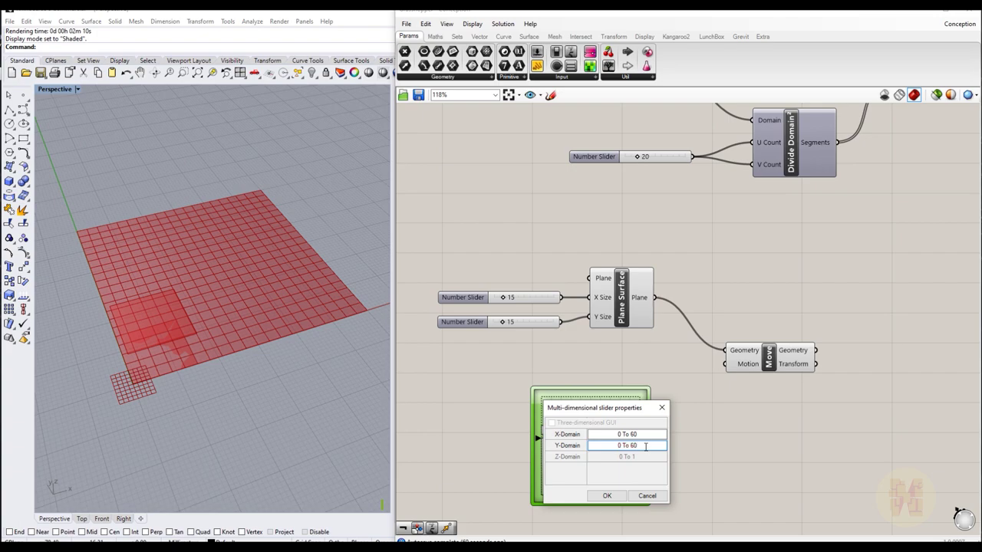
pyautogui.click(610, 496)
# Step: Connect the MD Slider to the Move component's Motion input and shift its point to reposition the plane on the grid
pyautogui.moveTo(762, 445); pyautogui.dragTo(726, 405, button='right')
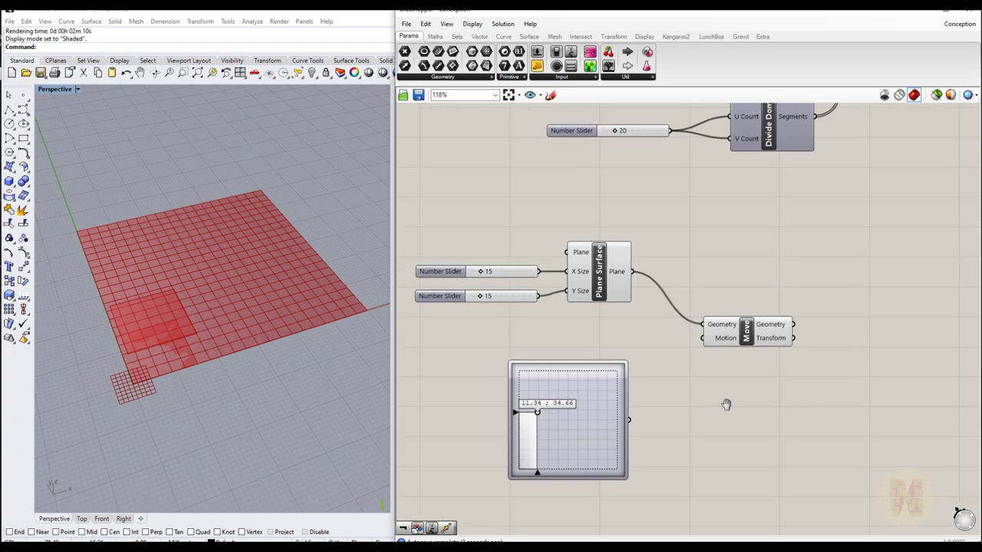
pyautogui.moveTo(620, 410); pyautogui.dragTo(691, 326)
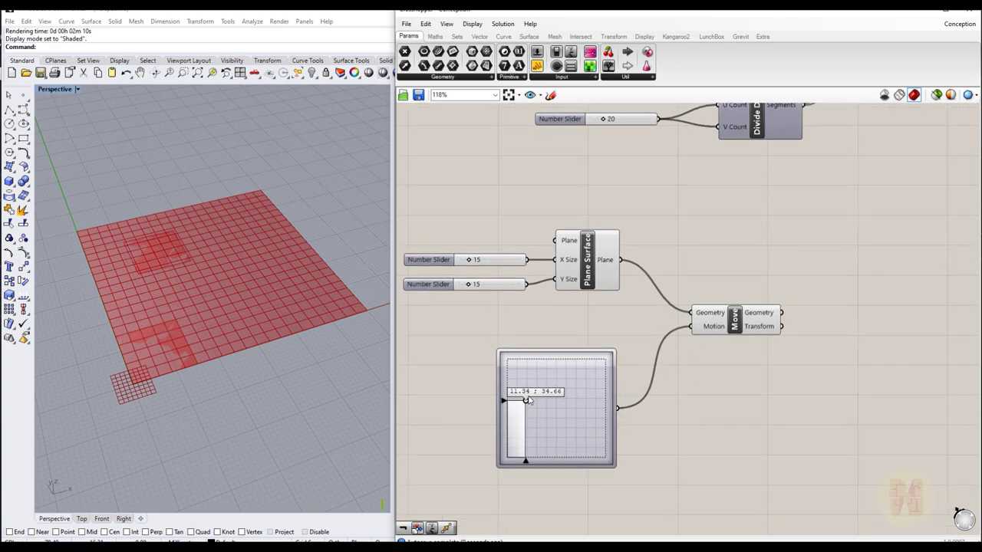
pyautogui.moveTo(526, 413); pyautogui.dragTo(543, 435)
# Step: Turn off the preview of the second Plane Surface and move the MD Slider's point to a larger X value
pyautogui.scroll(-2, 748, 405)
pyautogui.moveTo(751, 386); pyautogui.dragTo(578, 405, button='right')
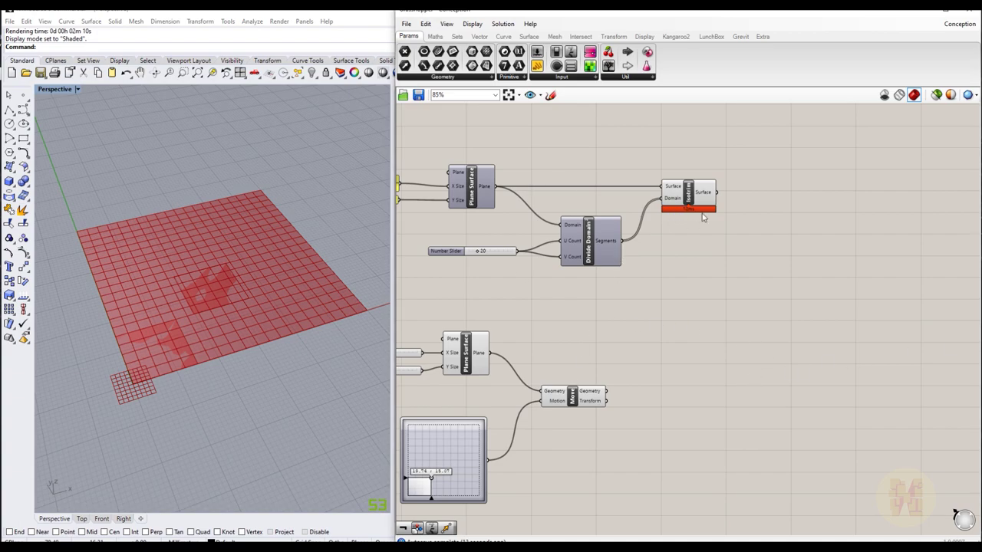
pyautogui.moveTo(699, 201)
pyautogui.click(472, 365)
pyautogui.rightClick(505, 294)
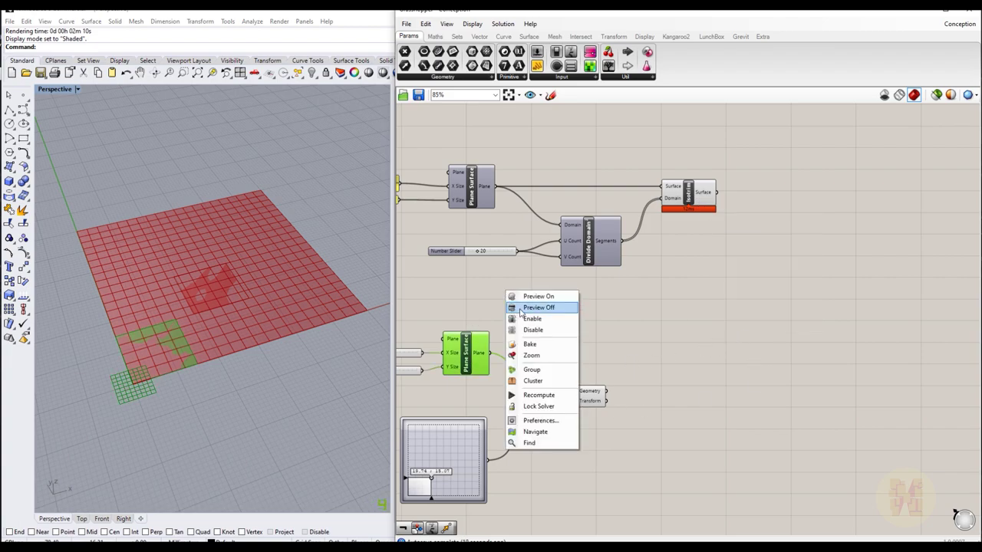
pyautogui.click(533, 305)
pyautogui.click(520, 320)
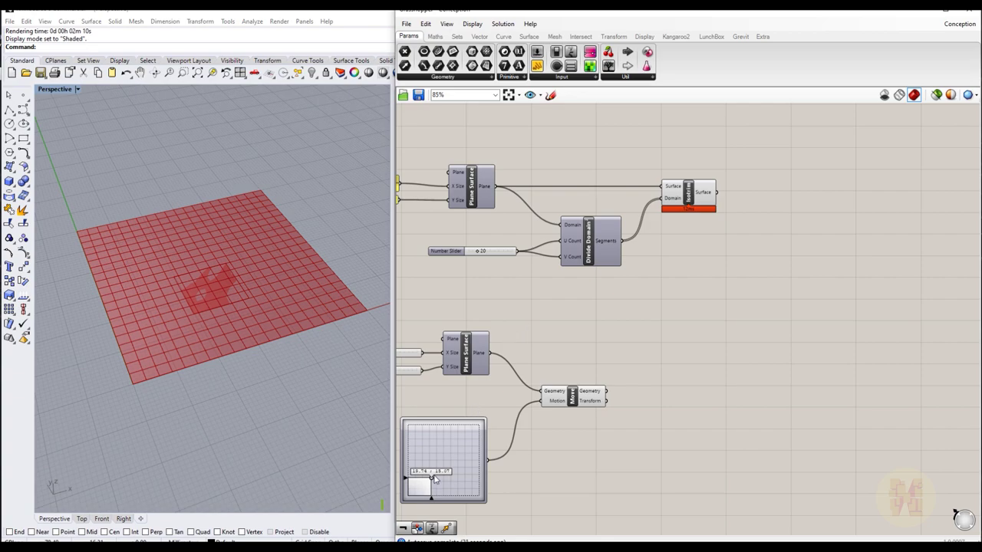
pyautogui.moveTo(432, 479)
pyautogui.mouseDown()
pyautogui.moveTo(427, 491)
pyautogui.moveTo(449, 485)
pyautogui.moveTo(443, 478)
pyautogui.mouseUp()
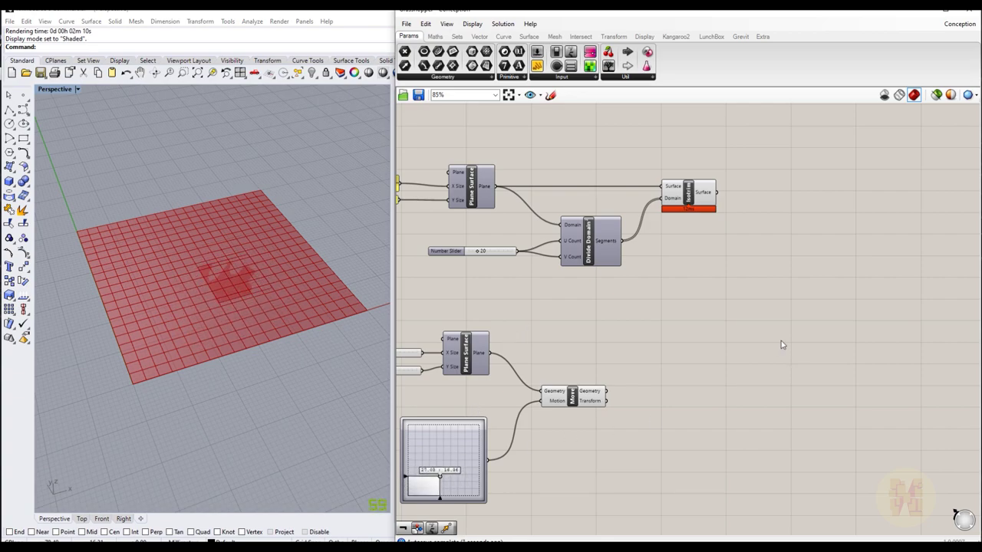
# Step: Add a Region Difference component to the canvas after the Isotrim and Move components
pyautogui.doubleClick(753, 322)
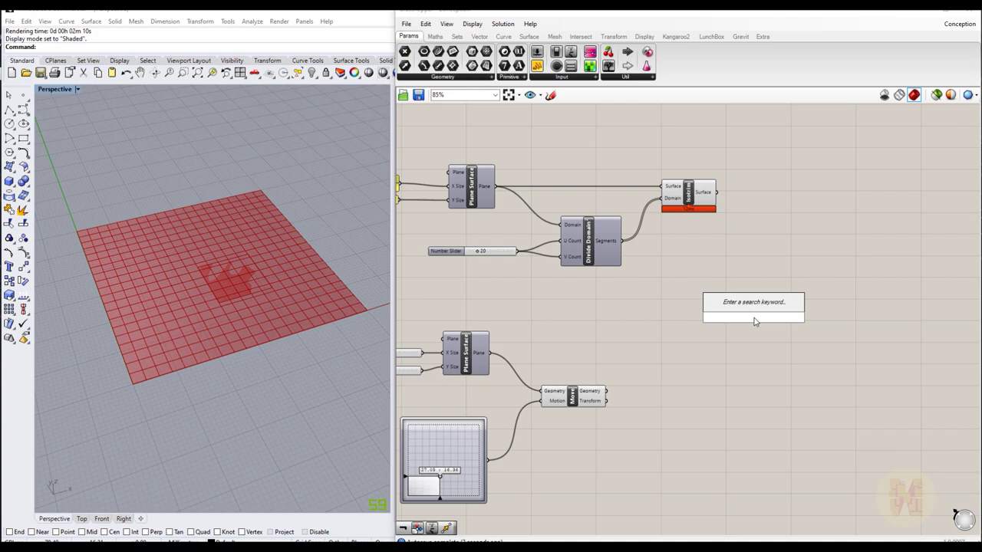
pyautogui.write('boun')
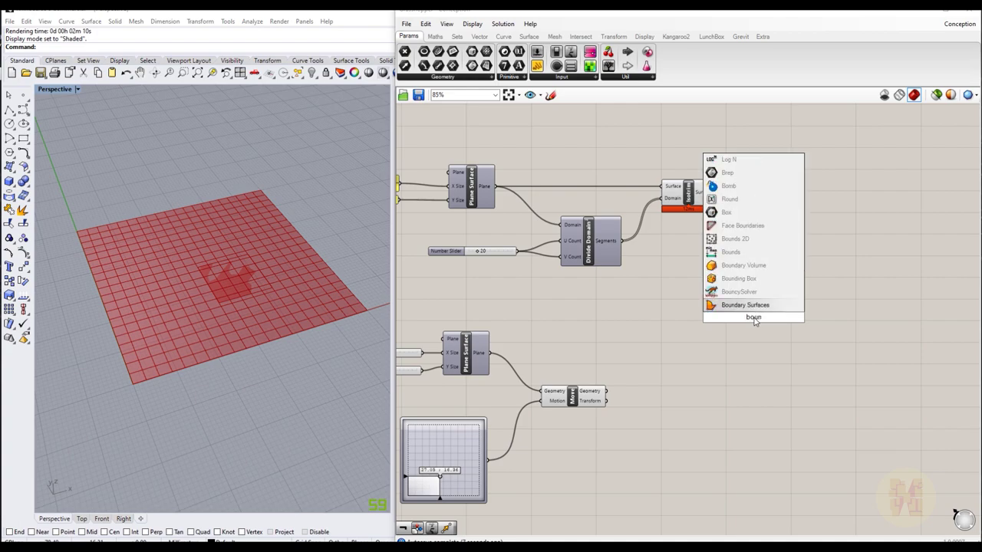
pyautogui.press('BackSpace')
pyautogui.press('BackSpace')
pyautogui.press('BackSpace')
pyautogui.press('BackSpace')
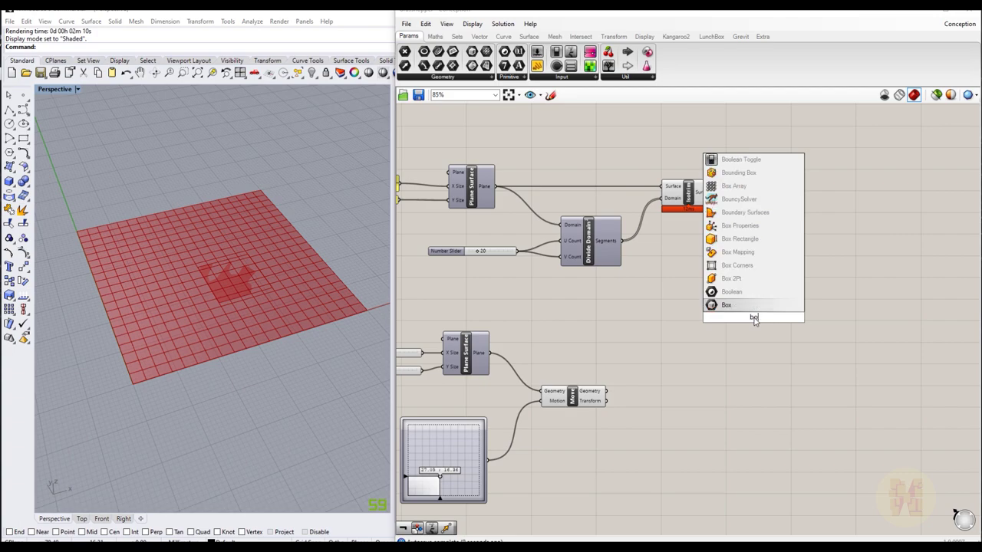
pyautogui.write('regio')
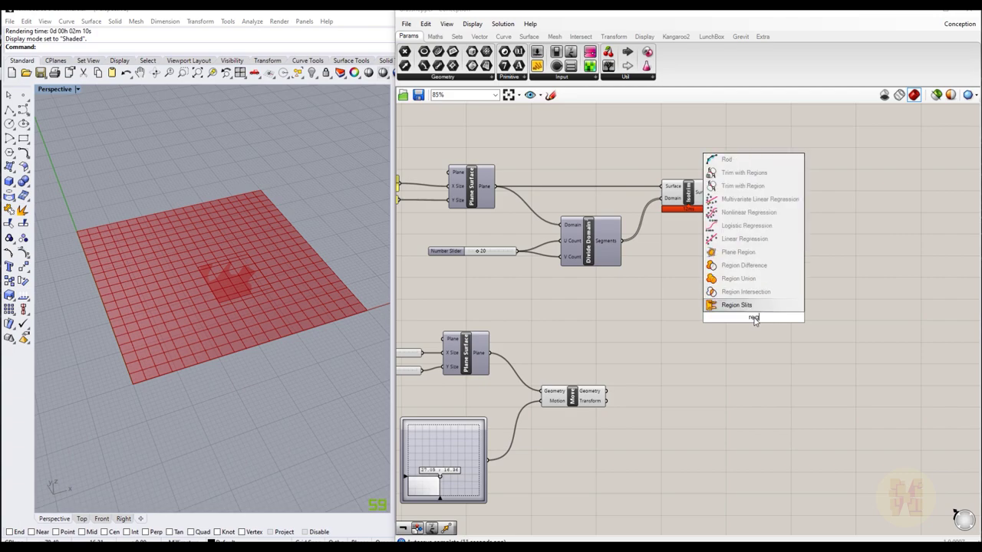
pyautogui.press('Up')
pyautogui.press('Up')
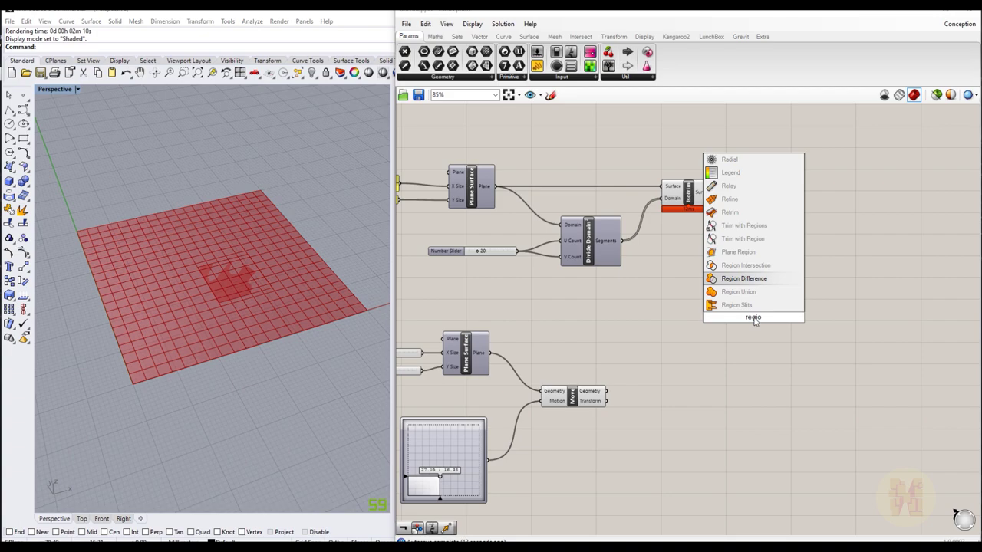
pyautogui.click(740, 276)
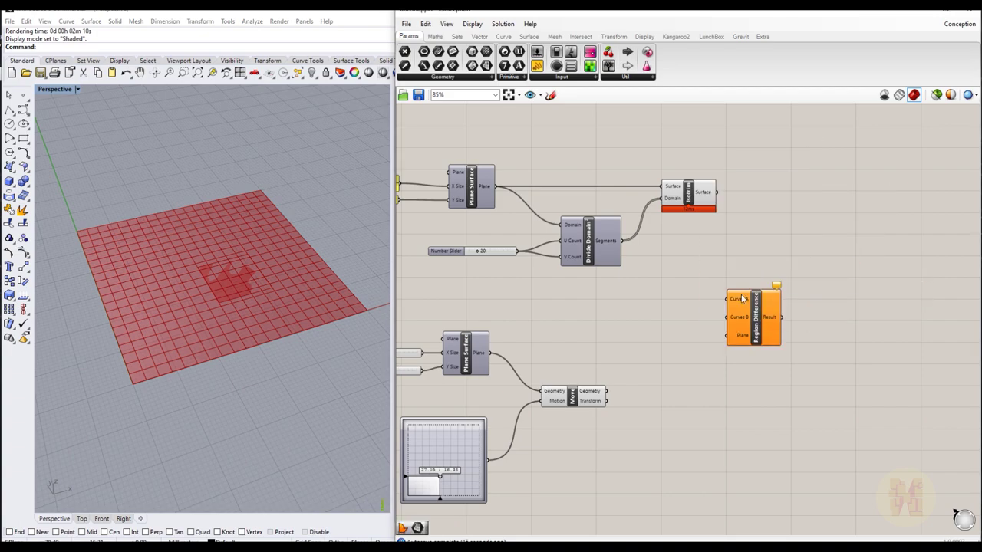
# Step: Connect Isotrim's Surface output to Region Difference's Curves A and Move's Geometry output to Curves B
pyautogui.click(695, 201)
pyautogui.moveTo(716, 192); pyautogui.dragTo(762, 294)
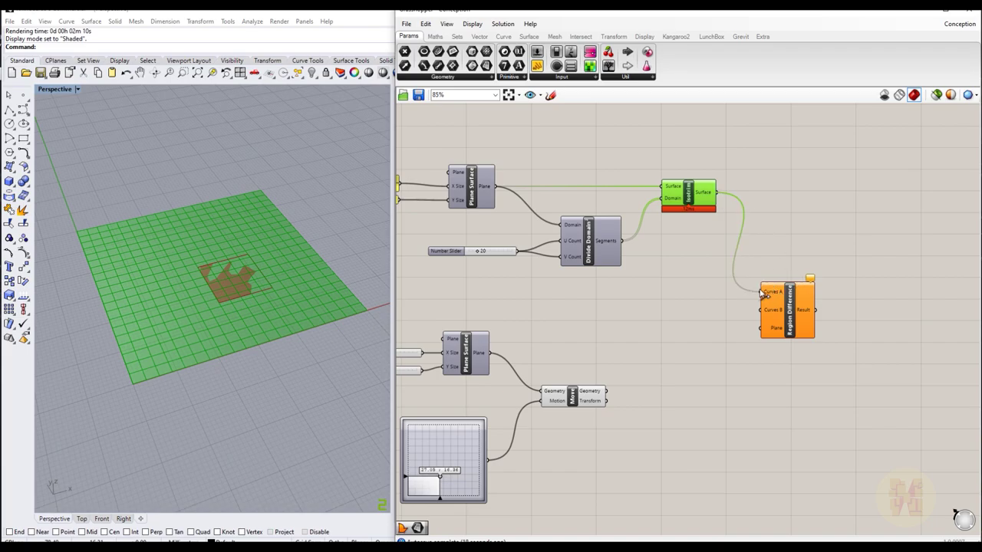
pyautogui.click(732, 349)
pyautogui.moveTo(606, 391); pyautogui.dragTo(766, 311)
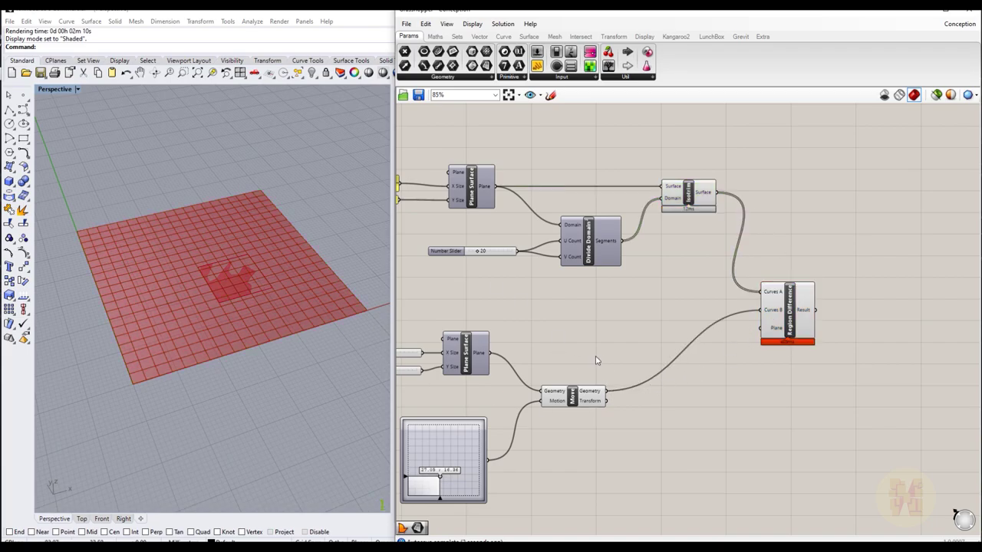
# Step: Turn off the previews of the Isotrim and Move components
pyautogui.moveTo(598, 329); pyautogui.dragTo(703, 311, button='right')
pyautogui.click(794, 187)
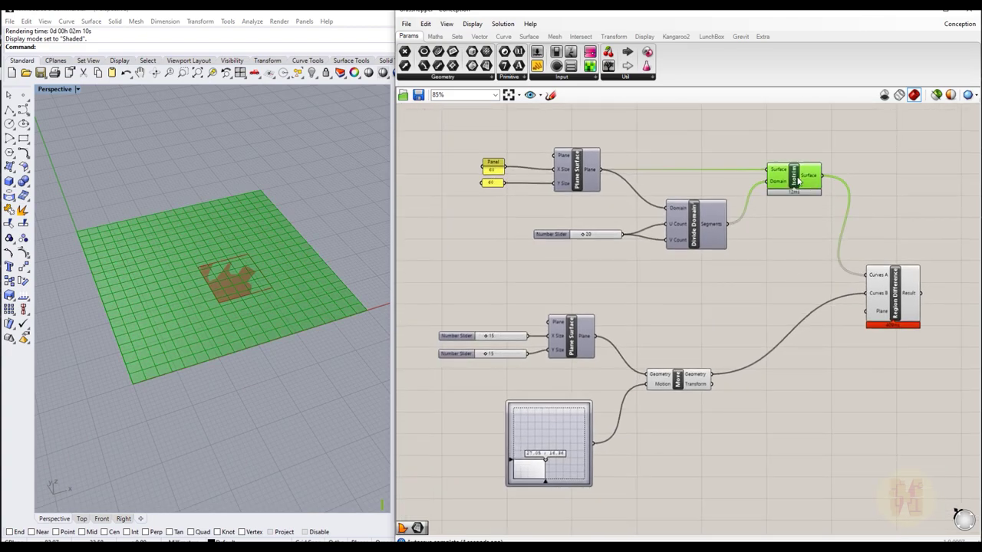
pyautogui.rightClick(803, 148)
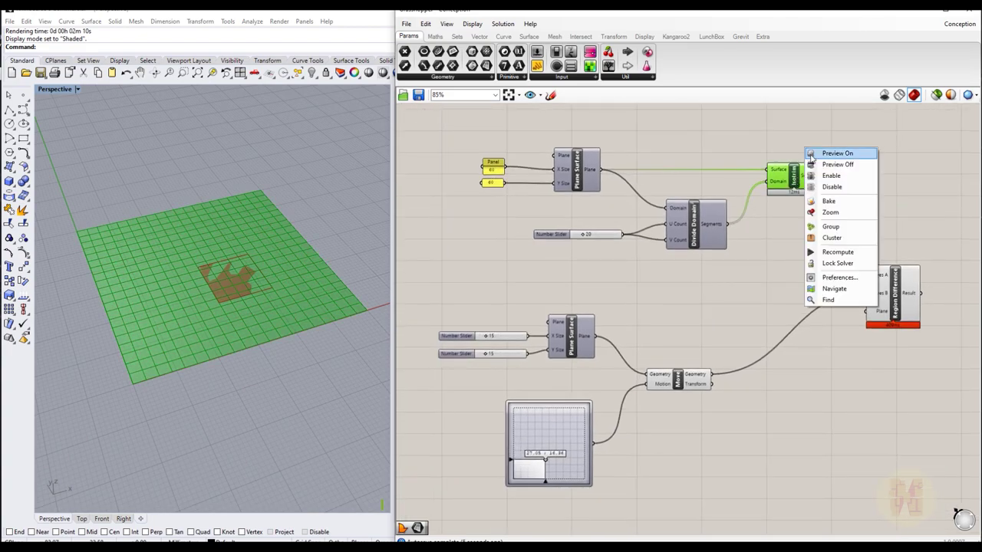
pyautogui.click(829, 164)
pyautogui.click(768, 274)
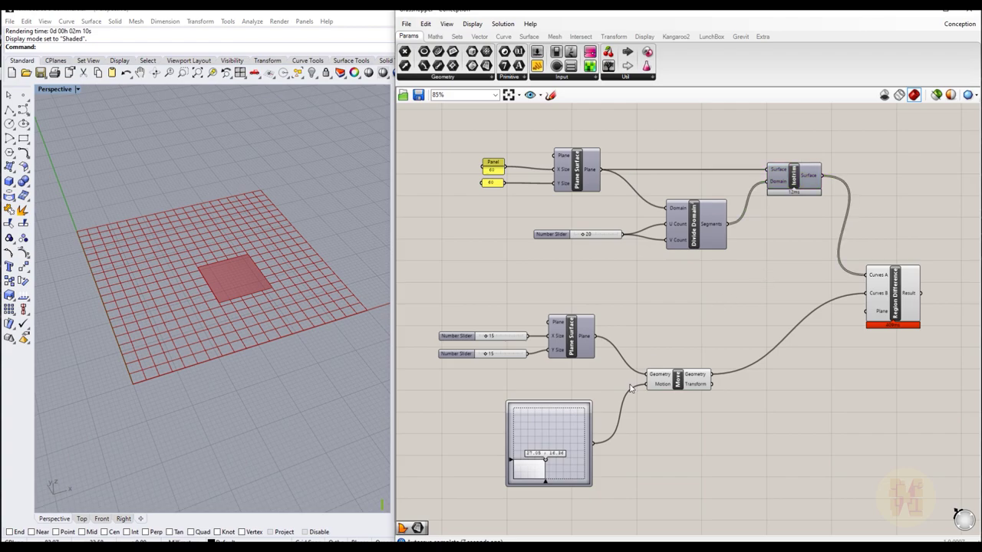
pyautogui.click(682, 389)
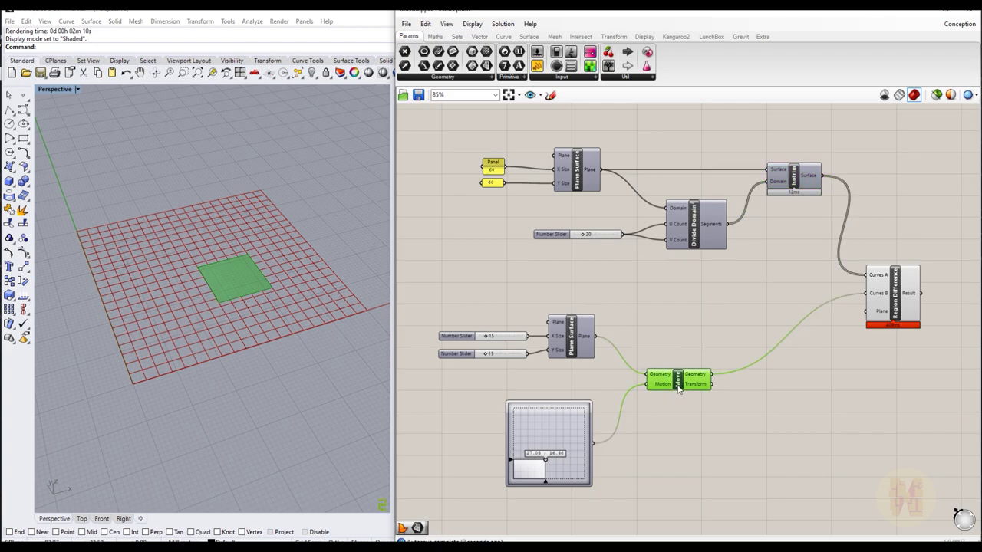
pyautogui.rightClick(685, 312)
pyautogui.click(697, 326)
# Step: Move the MD Slider's point to about 17.41 ; 20.41 to shift the opening in the grid
pyautogui.moveTo(744, 314); pyautogui.dragTo(575, 308, button='right')
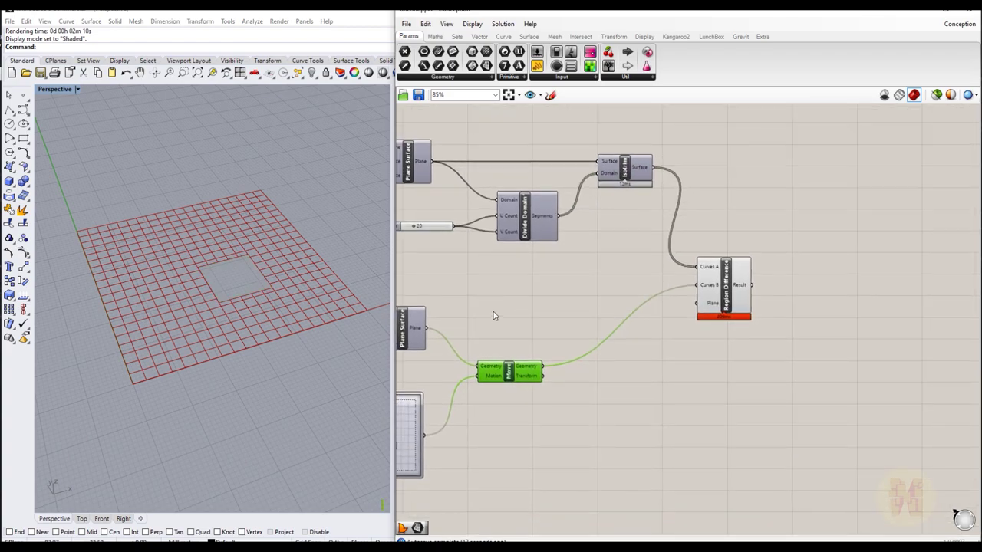
pyautogui.moveTo(493, 311); pyautogui.dragTo(713, 228, button='right')
pyautogui.scroll(2, 601, 351)
pyautogui.moveTo(597, 374)
pyautogui.mouseDown()
pyautogui.moveTo(579, 388)
pyautogui.moveTo(576, 353)
pyautogui.moveTo(618, 351)
pyautogui.moveTo(613, 328)
pyautogui.moveTo(633, 323)
pyautogui.moveTo(636, 383)
pyautogui.moveTo(572, 392)
pyautogui.moveTo(563, 351)
pyautogui.moveTo(579, 367)
pyautogui.mouseUp()
pyautogui.click(633, 202)
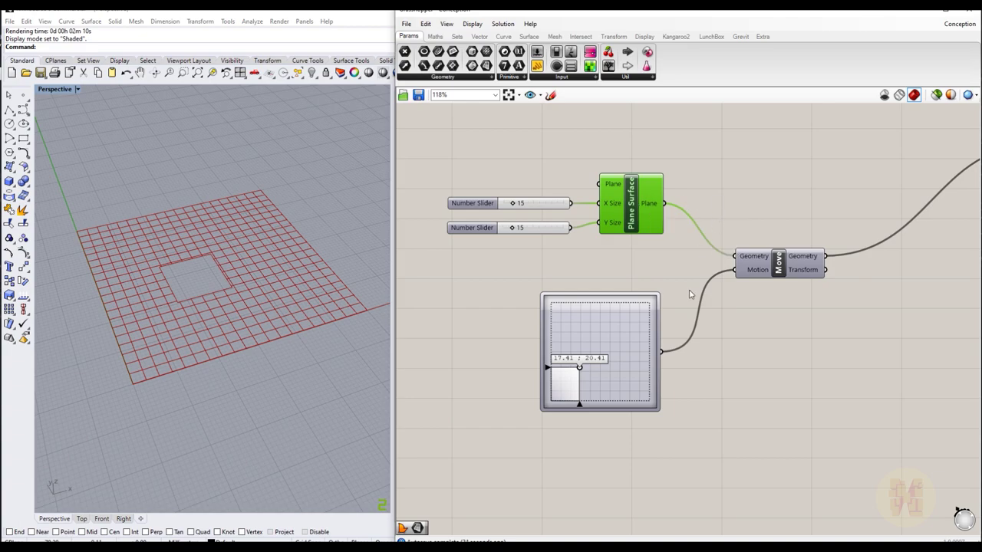
# Step: Examine the Region Difference component with its connections, and inspect the cut grid up close in the Rhino perspective view
pyautogui.scroll(-3, 688, 291)
pyautogui.moveTo(827, 300); pyautogui.dragTo(677, 349, button='right')
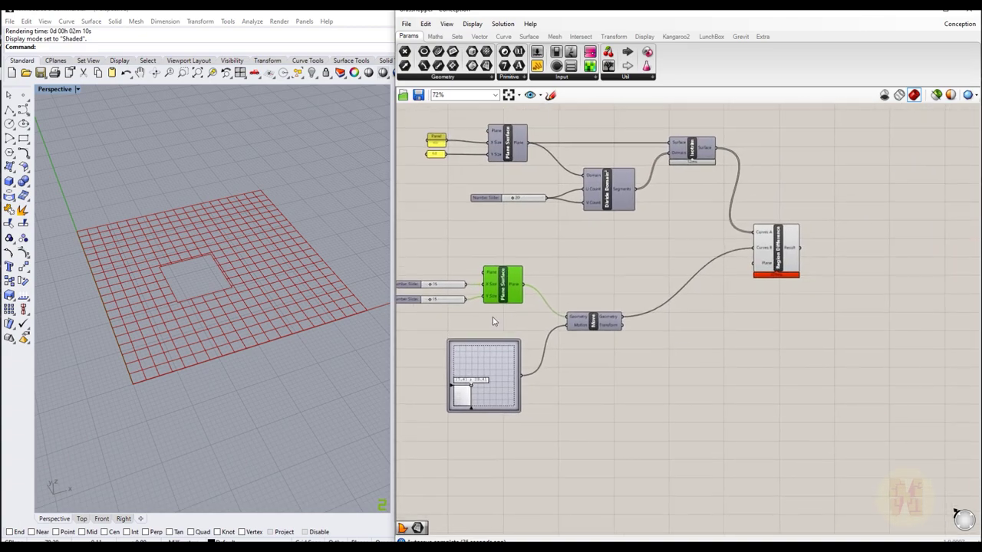
pyautogui.moveTo(763, 280); pyautogui.dragTo(727, 295, button='right')
pyautogui.scroll(3, 783, 266)
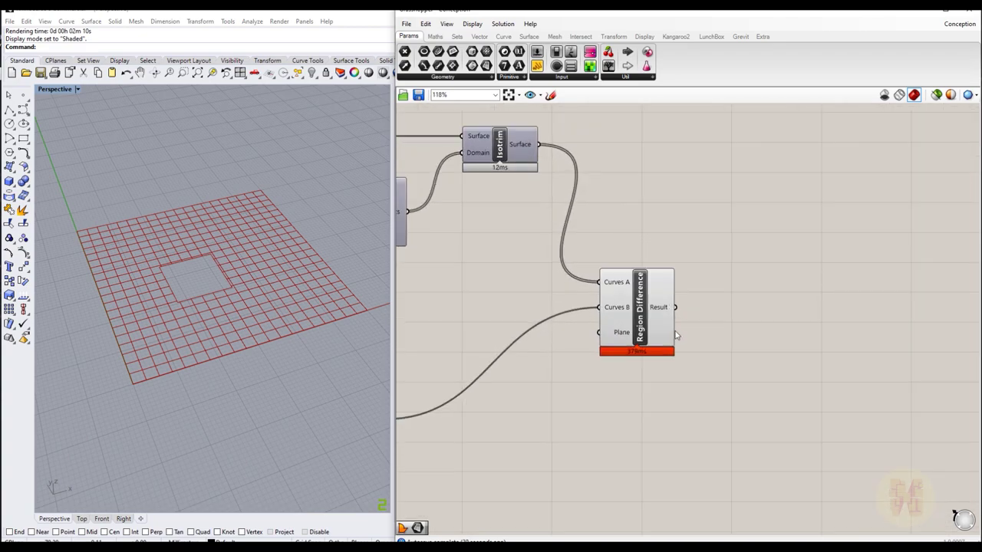
pyautogui.scroll(3, 633, 362)
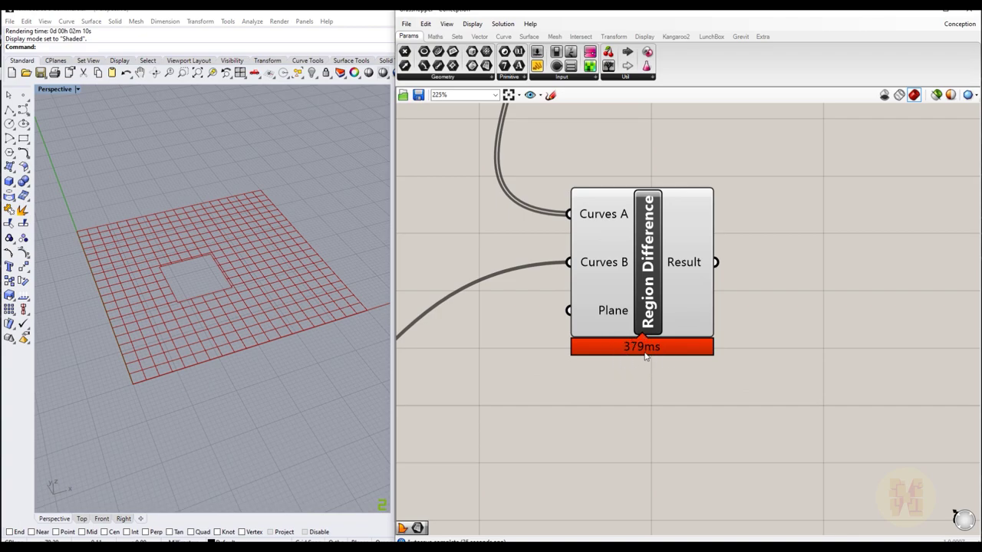
pyautogui.moveTo(644, 353)
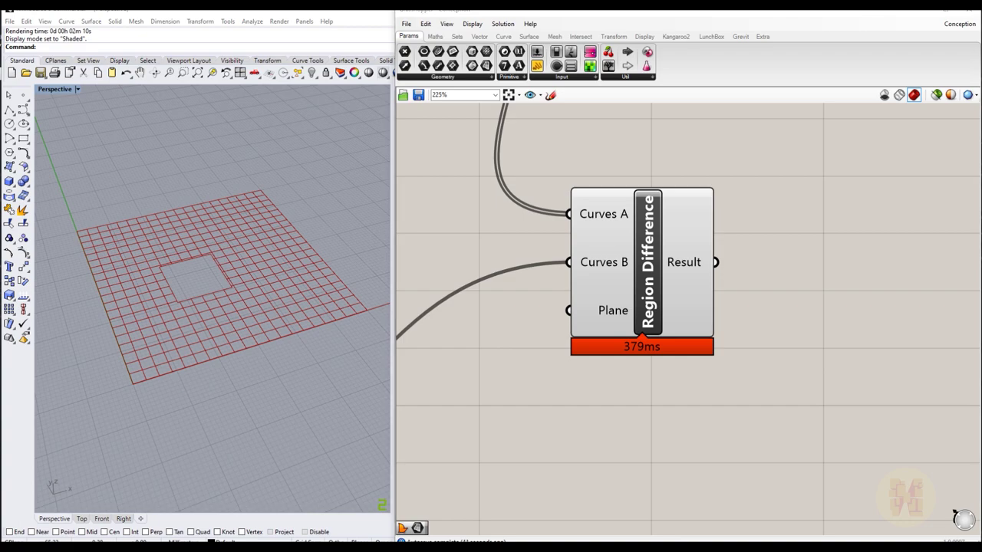
pyautogui.scroll(-3, 431, 238)
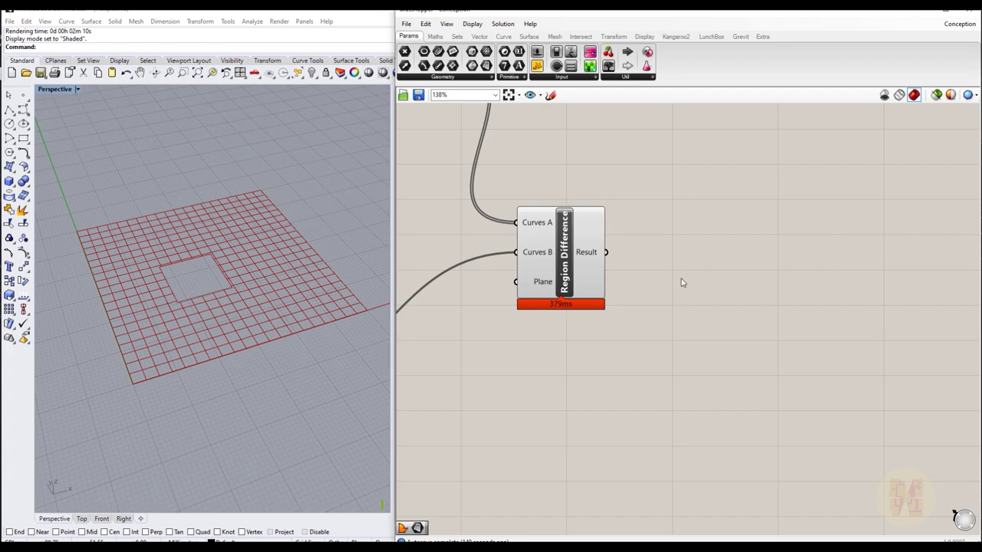
pyautogui.scroll(5, 302, 289)
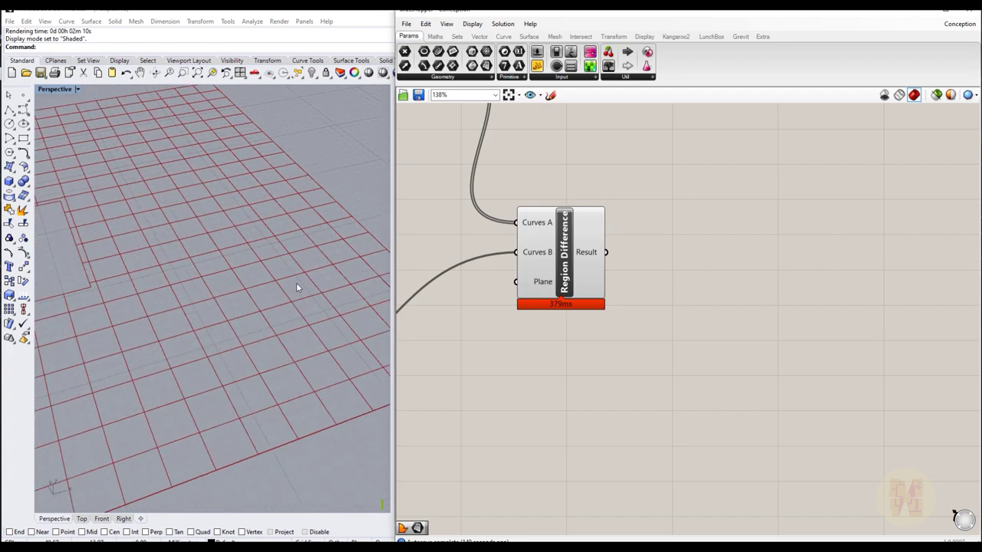
pyautogui.scroll(-5, 277, 296)
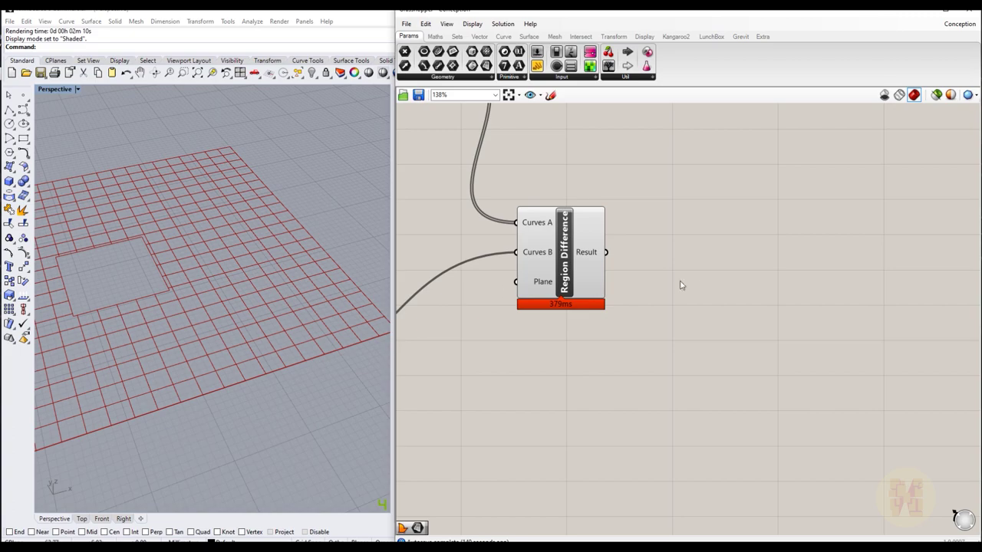
# Step: Add an Area component beside Region Difference and connect the Result output to its Geometry input
pyautogui.doubleClick(722, 321)
pyautogui.write('area')
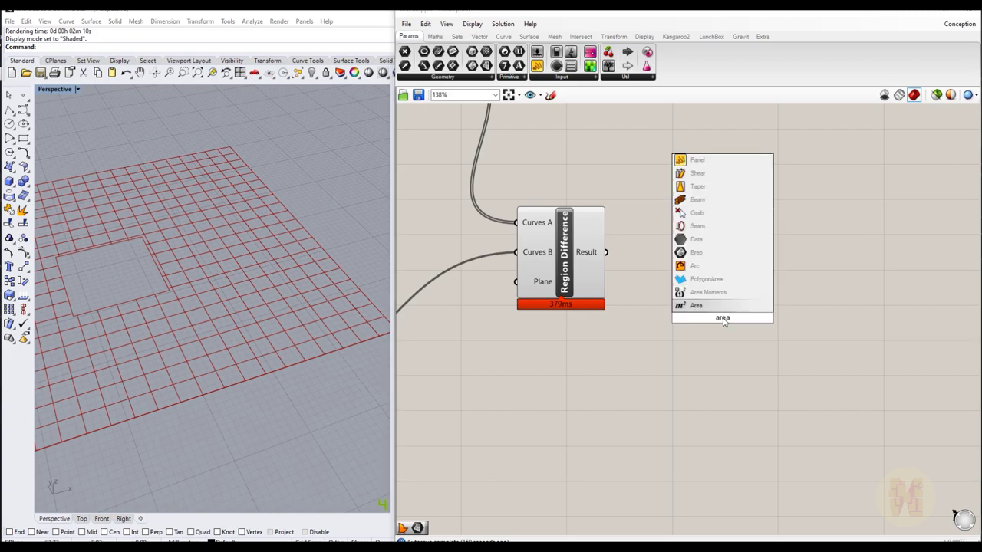
pyautogui.press('Return')
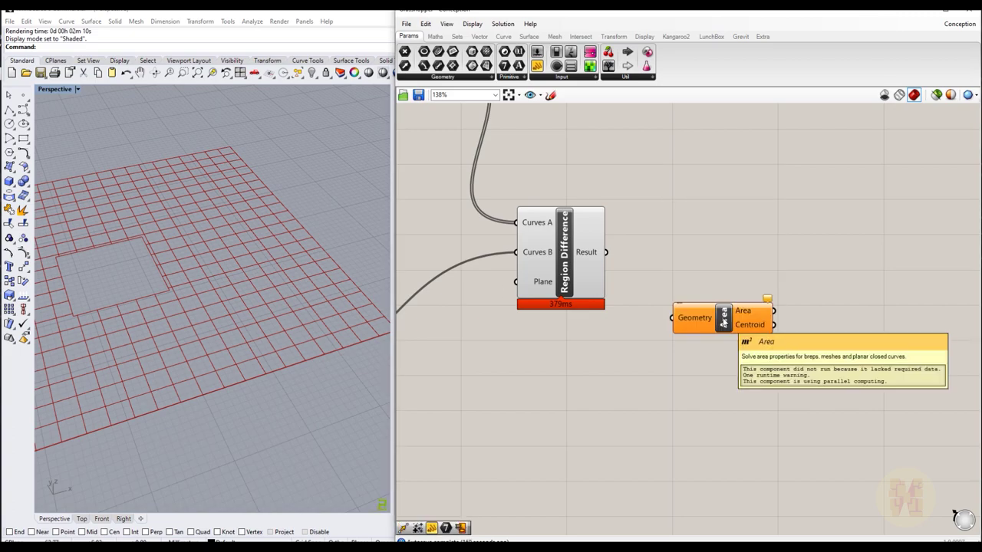
pyautogui.moveTo(724, 322); pyautogui.dragTo(720, 279)
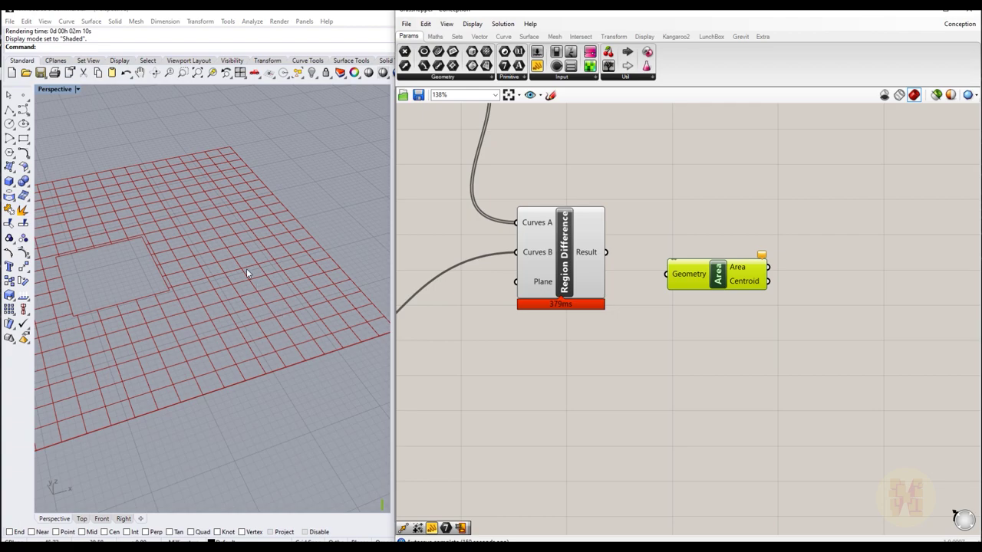
pyautogui.moveTo(604, 254); pyautogui.dragTo(723, 270)
pyautogui.moveTo(230, 322); pyautogui.dragTo(155, 283, button='right')
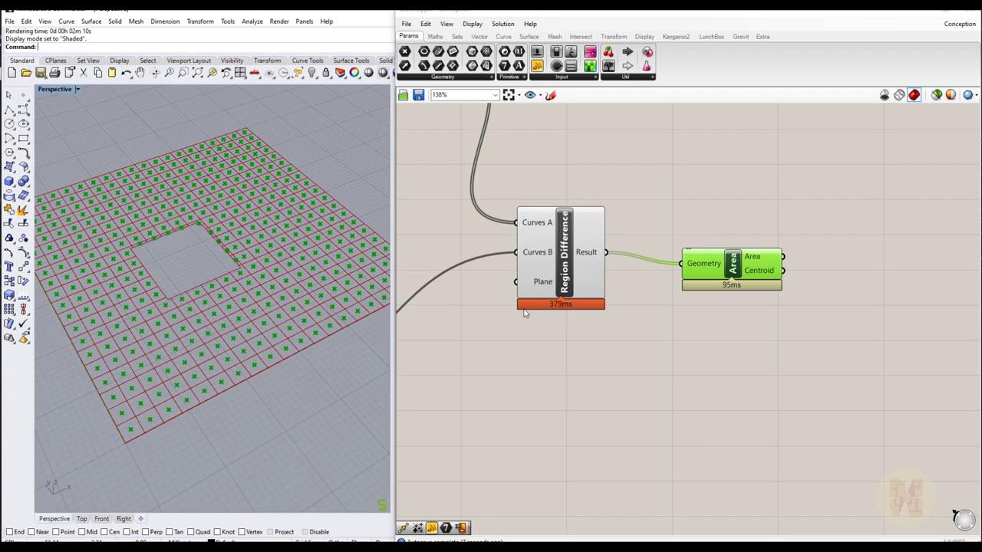
# Step: Move the MD Slider's point to a larger X value to reposition the opening and its surrounding cell centroids
pyautogui.scroll(-5, 541, 346)
pyautogui.scroll(2, 560, 328)
pyautogui.scroll(3, 560, 329)
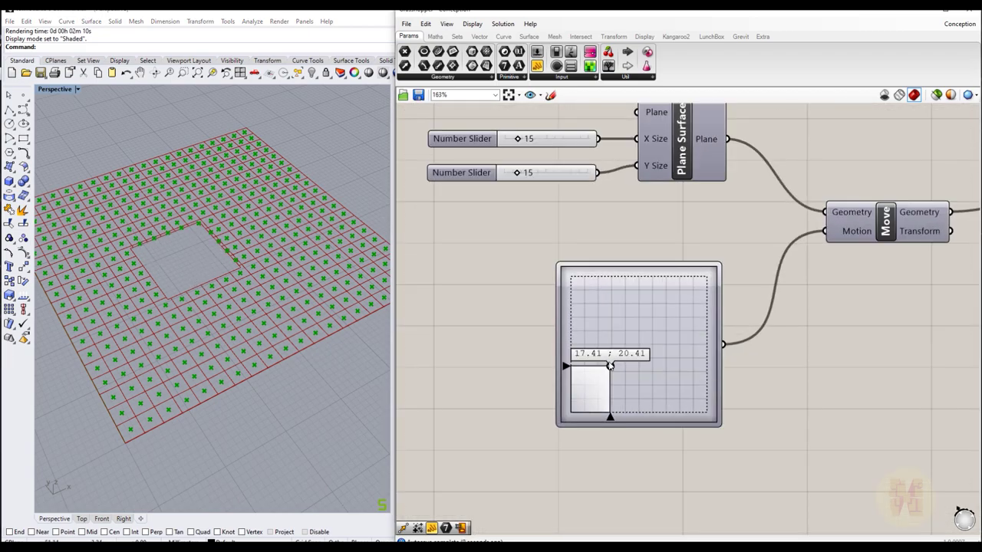
pyautogui.click(605, 365)
pyautogui.moveTo(611, 327)
pyautogui.mouseDown()
pyautogui.moveTo(616, 281)
pyautogui.moveTo(655, 328)
pyautogui.moveTo(616, 339)
pyautogui.mouseUp()
pyautogui.moveTo(624, 373); pyautogui.dragTo(621, 373)
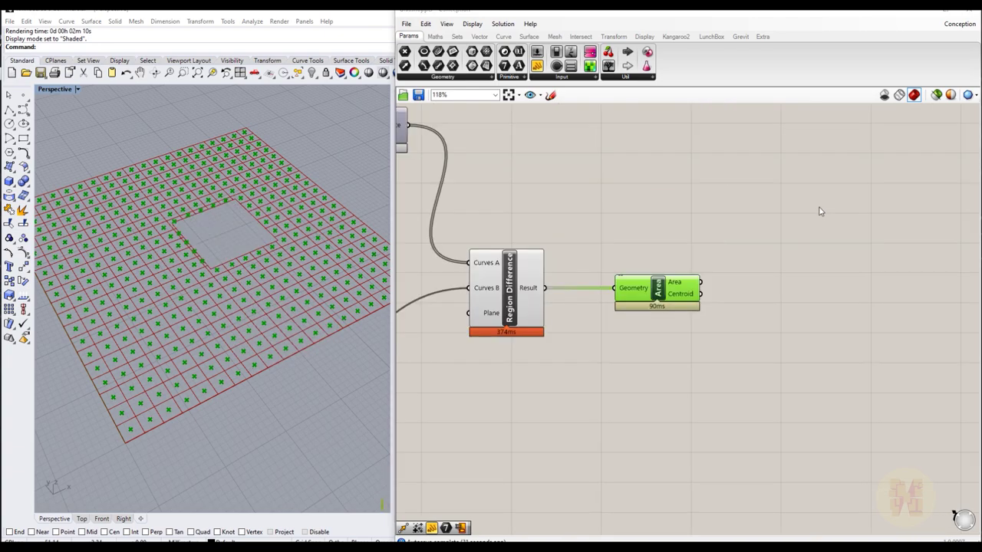
pyautogui.click(718, 180)
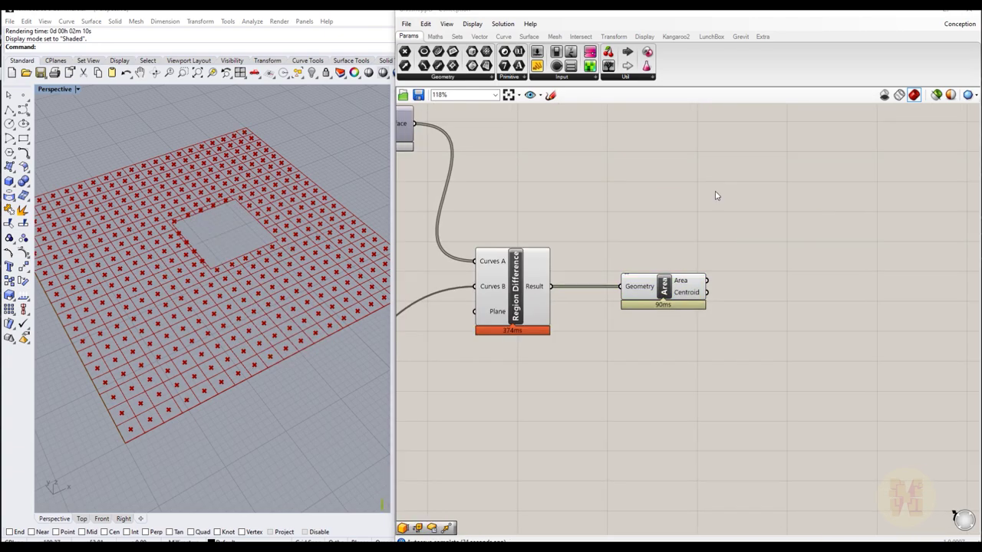
pyautogui.click(664, 284)
pyautogui.click(755, 278)
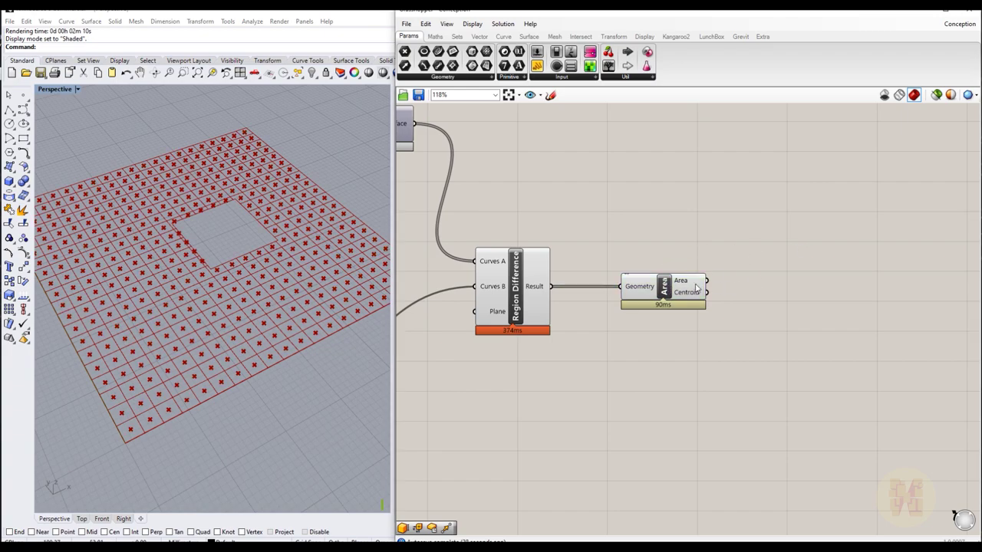
# Step: Add a Box Rectangle component and place it above and to the right of the Area component
pyautogui.doubleClick(748, 256)
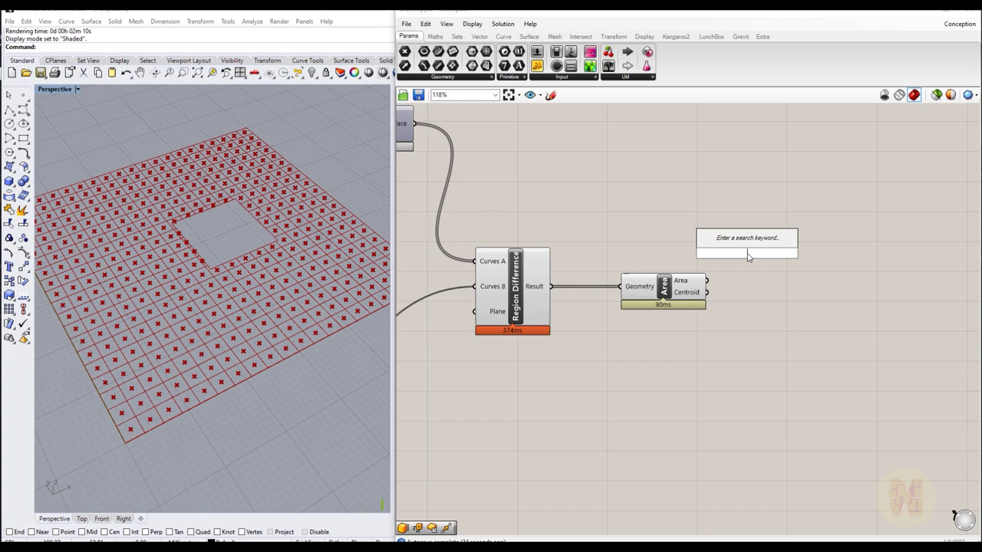
pyautogui.write('box')
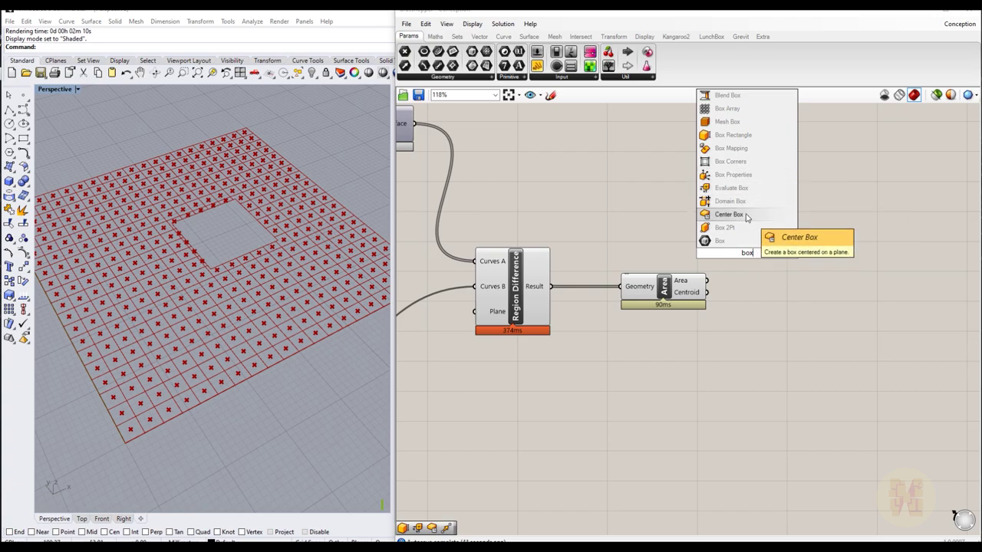
pyautogui.write('re')
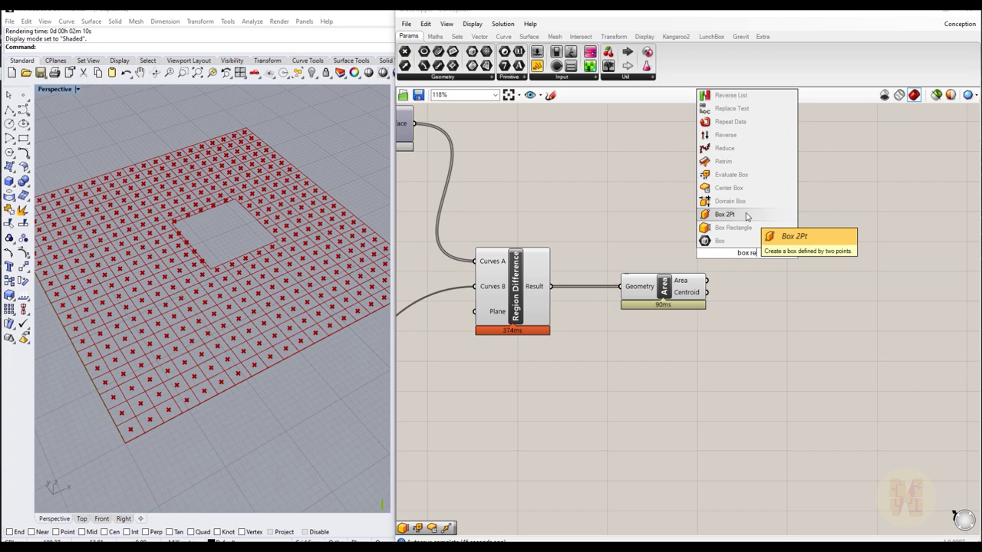
pyautogui.write('c')
pyautogui.click(733, 227)
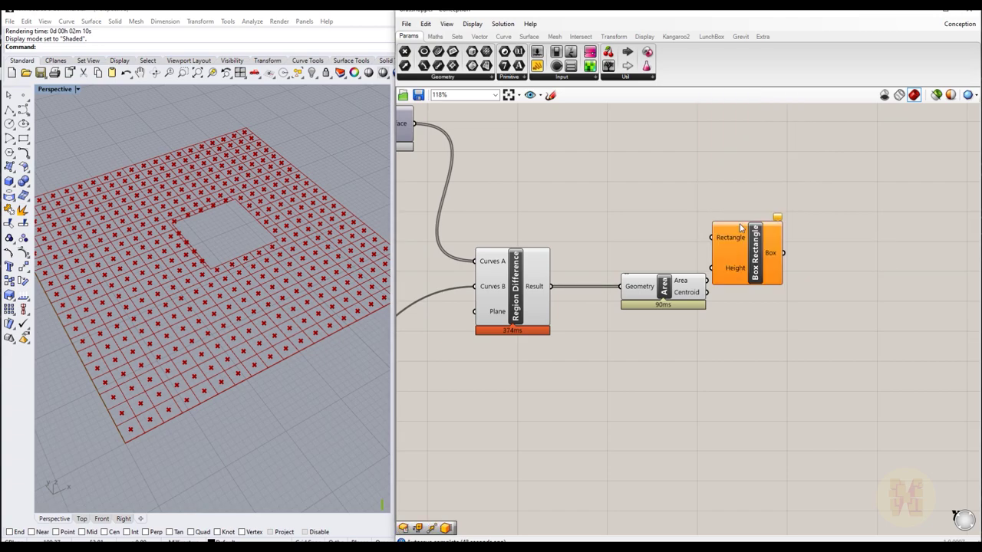
pyautogui.moveTo(759, 251); pyautogui.dragTo(781, 216)
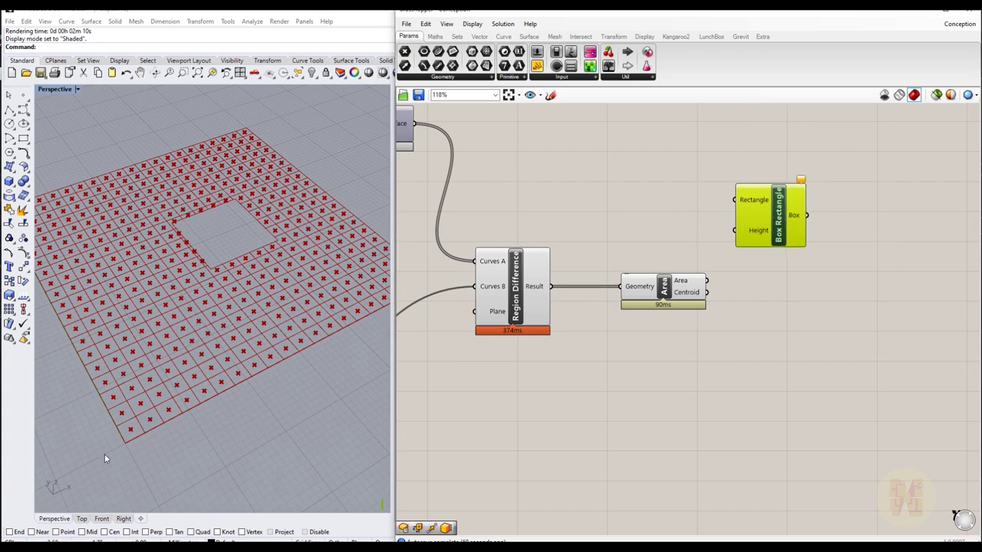
pyautogui.click(780, 293)
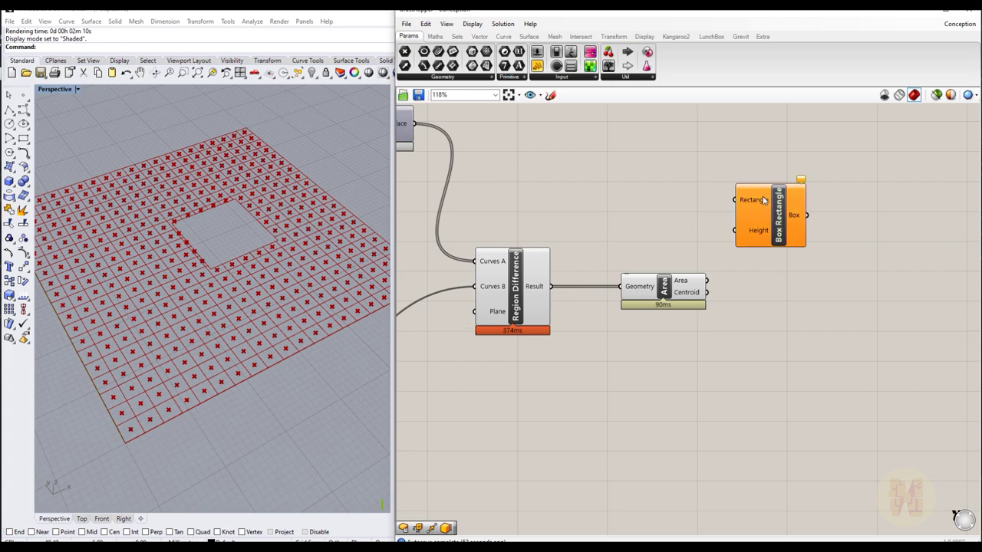
# Step: Shift Box Rectangle closer to Region Difference and connect the Result output to its Rectangle input
pyautogui.moveTo(754, 206)
pyautogui.moveTo(752, 200); pyautogui.dragTo(702, 186)
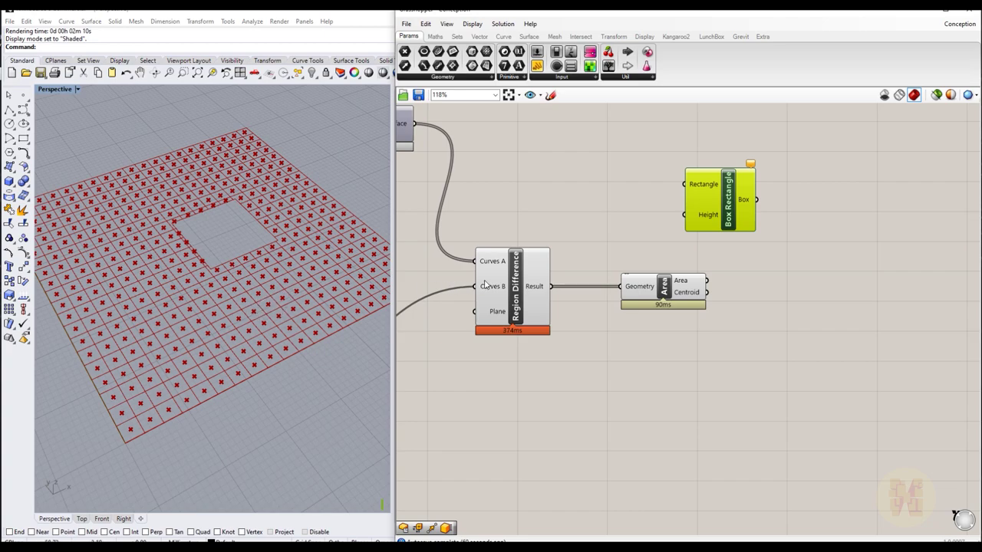
pyautogui.moveTo(552, 287); pyautogui.dragTo(684, 184)
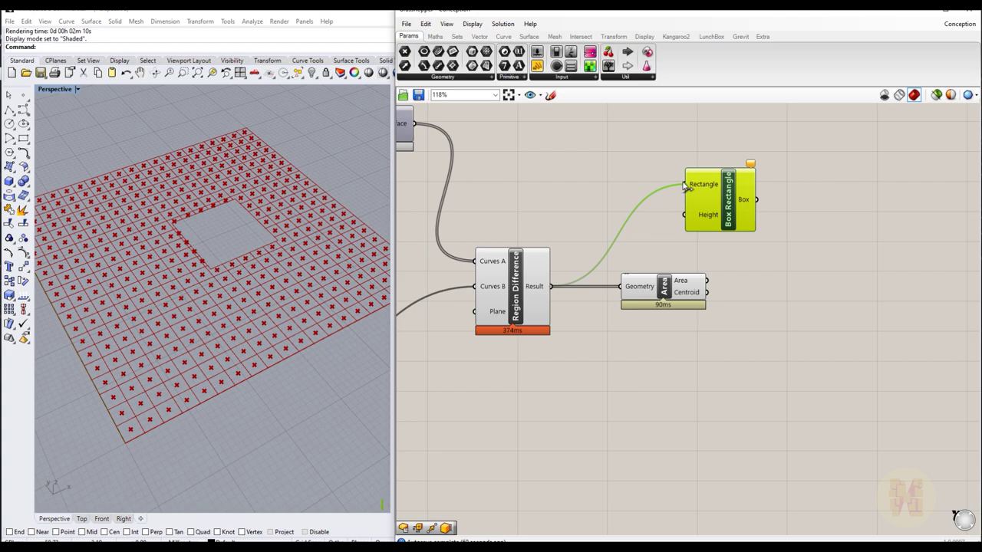
pyautogui.click(205, 383)
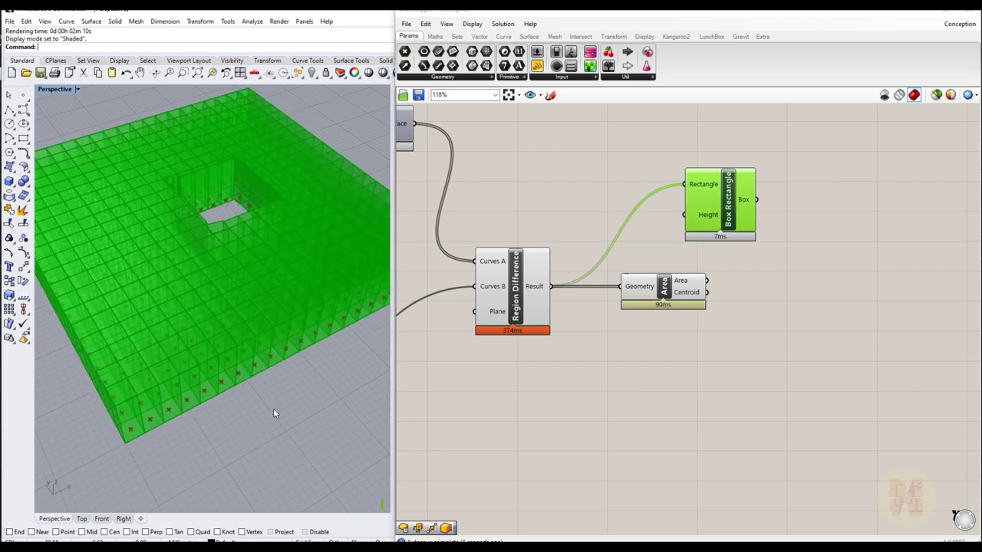
pyautogui.moveTo(274, 414); pyautogui.dragTo(241, 377, button='right')
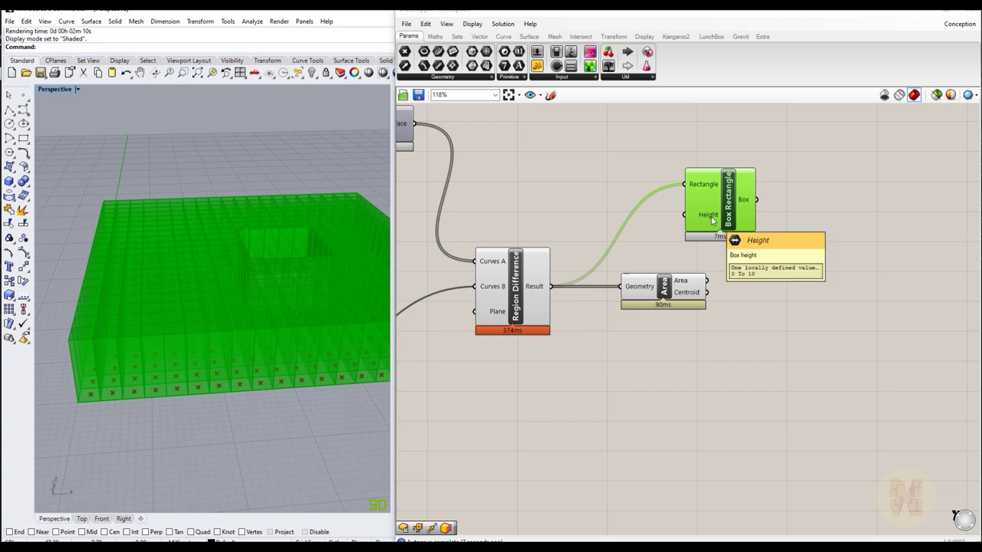
# Step: Add a Number Slider beside Box Rectangle and configure it for integer values with a maximum of 5
pyautogui.moveTo(732, 206); pyautogui.dragTo(761, 189)
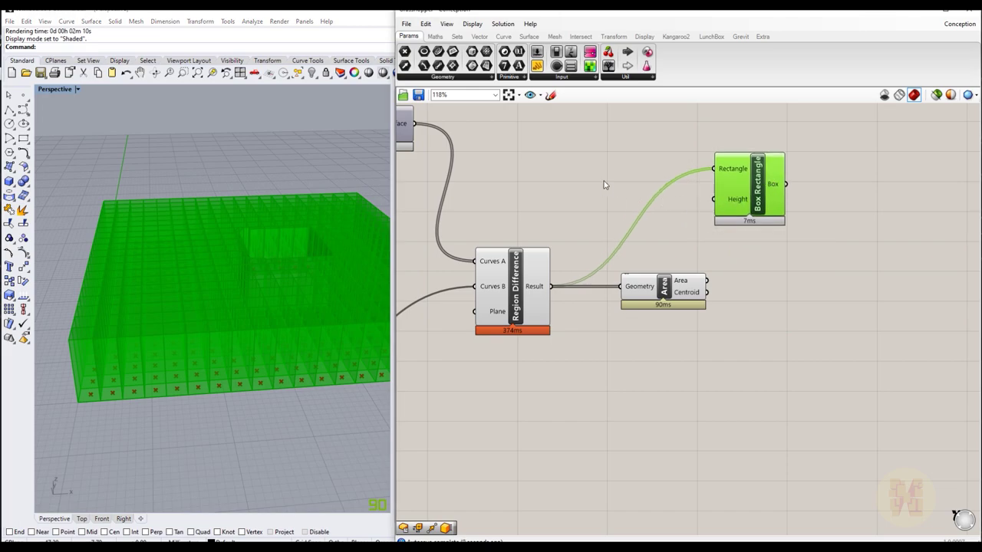
pyautogui.moveTo(539, 70); pyautogui.dragTo(583, 186)
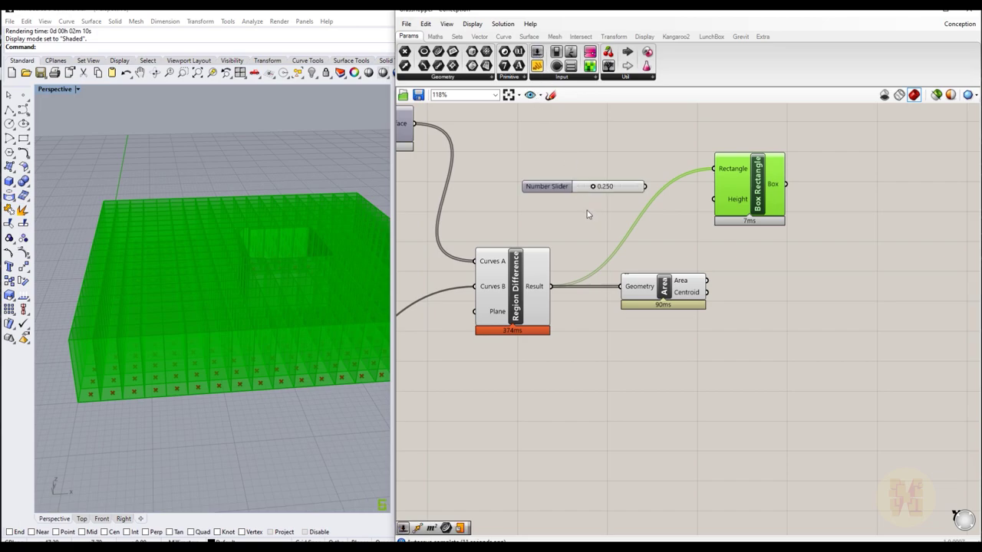
pyautogui.doubleClick(556, 188)
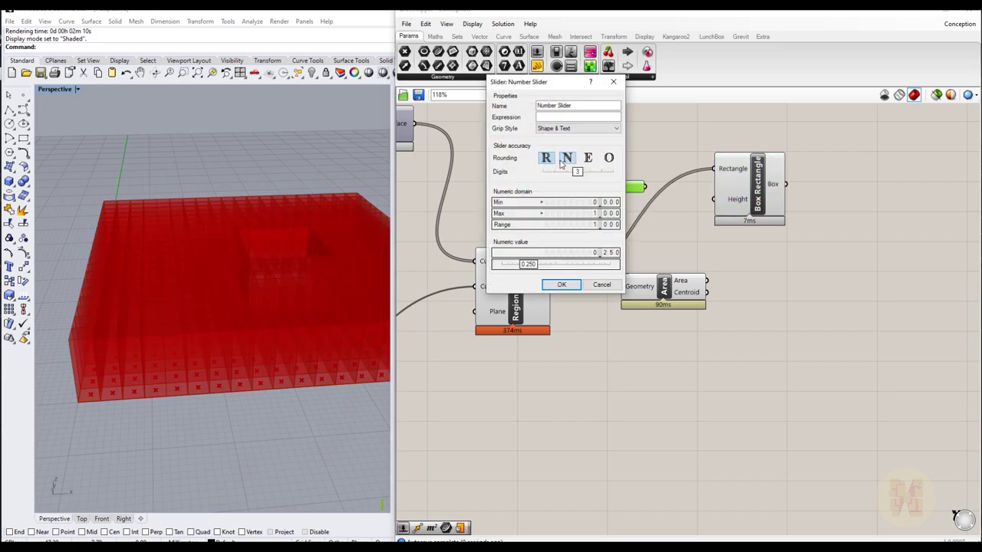
pyautogui.click(566, 157)
pyautogui.click(617, 214)
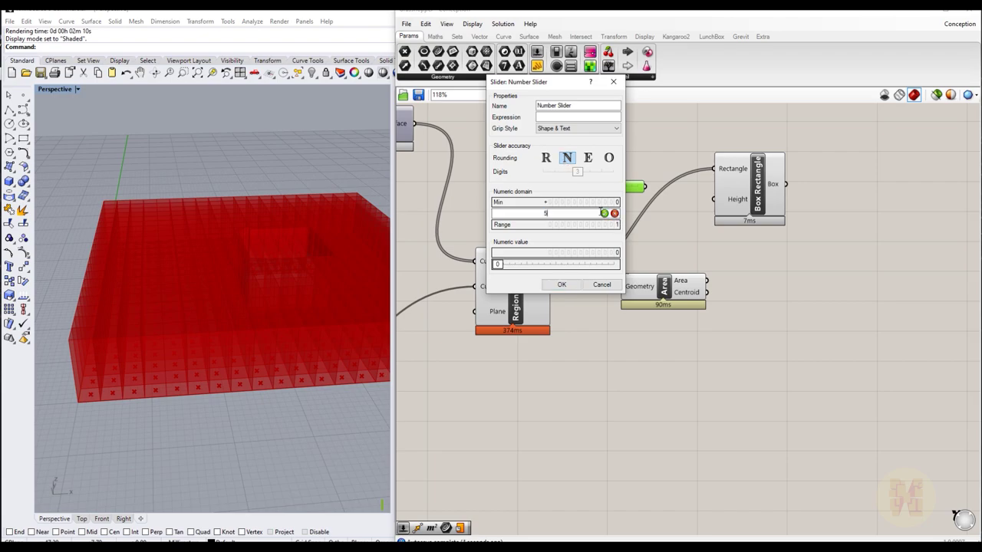
pyautogui.click(604, 213)
pyautogui.click(562, 284)
# Step: Connect the new Number Slider to Box Rectangle's Height input and set the slider to 3
pyautogui.moveTo(645, 186); pyautogui.dragTo(714, 198)
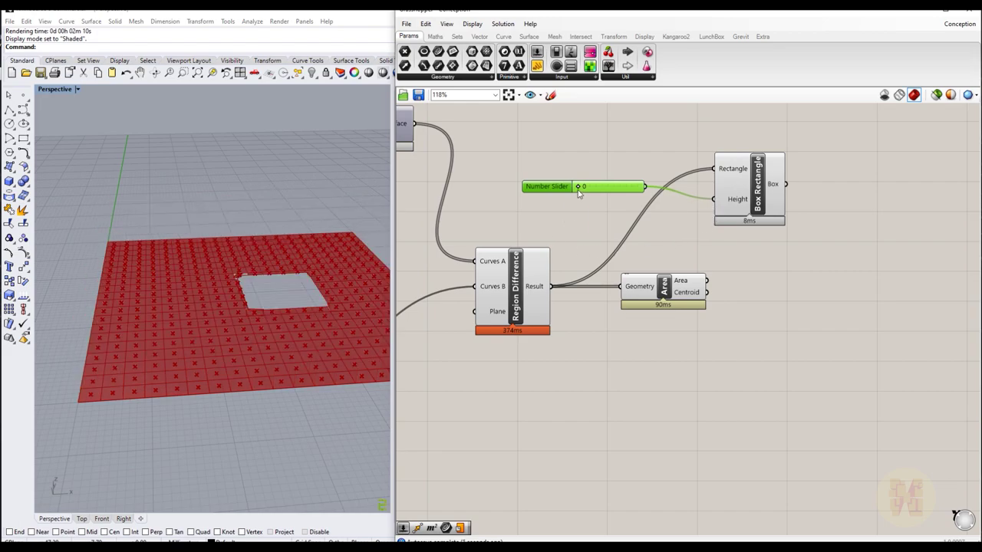
pyautogui.moveTo(579, 193); pyautogui.dragTo(614, 188)
pyautogui.click(613, 177)
pyautogui.scroll(-3, 189, 277)
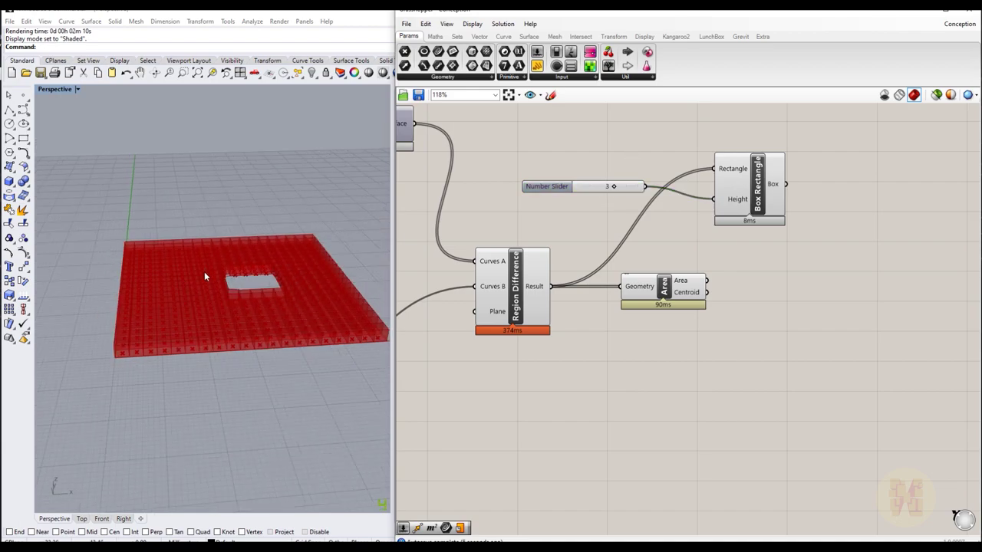
# Step: Reposition the opening in the boxes by moving the MD Slider's point to about 24.28 ; 18.68
pyautogui.scroll(-5, 784, 268)
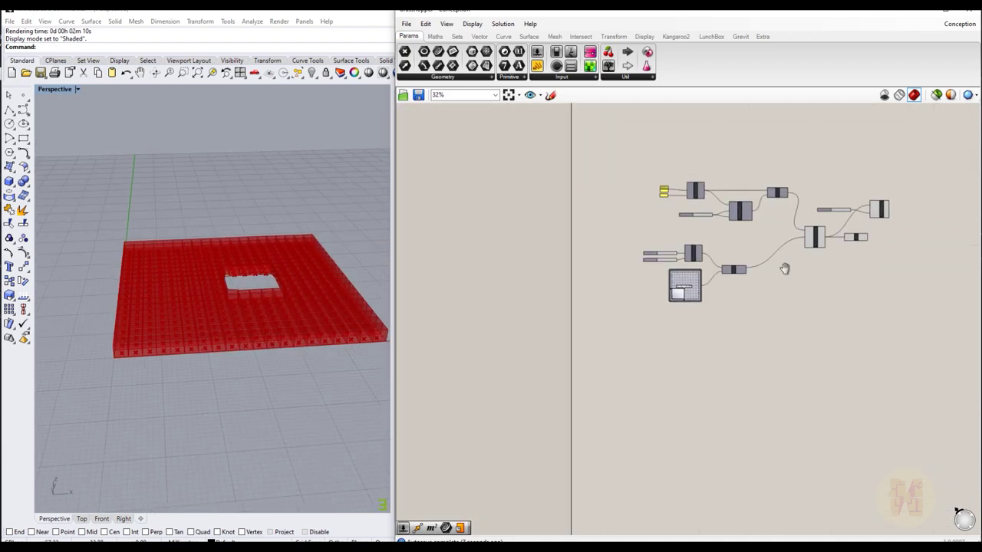
pyautogui.scroll(5, 684, 286)
pyautogui.scroll(1, 283, 320)
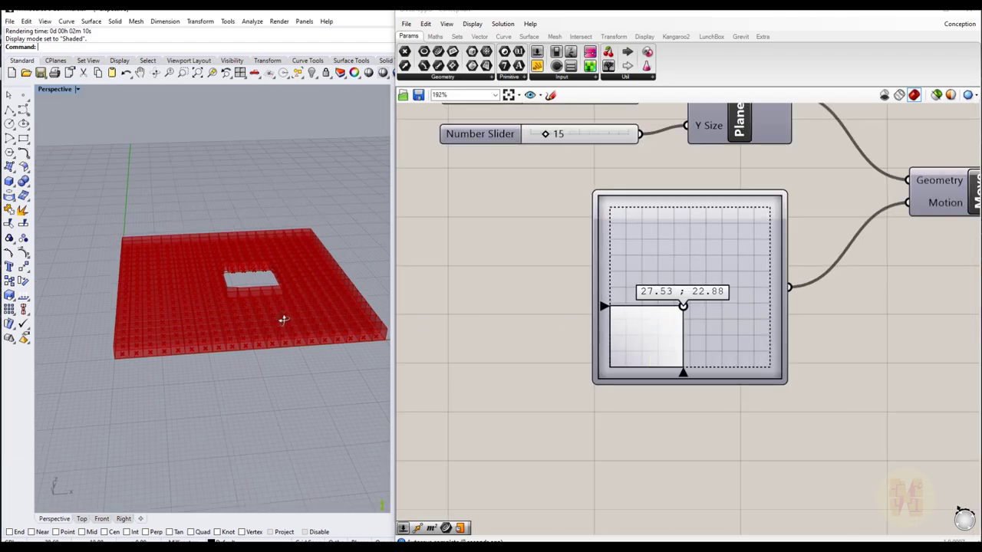
pyautogui.moveTo(283, 320); pyautogui.dragTo(305, 345, button='right')
pyautogui.moveTo(683, 305)
pyautogui.mouseDown()
pyautogui.moveTo(651, 336)
pyautogui.moveTo(657, 328)
pyautogui.moveTo(656, 372)
pyautogui.moveTo(685, 302)
pyautogui.moveTo(664, 317)
pyautogui.moveTo(674, 317)
pyautogui.mouseUp()
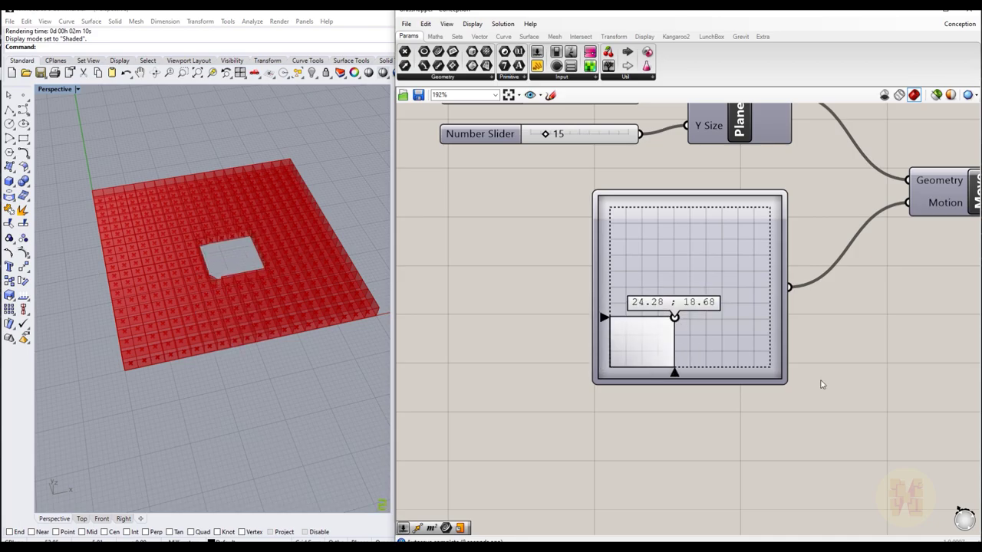
# Step: Move Box Rectangle and its height slider farther up and away from the Area component to free up canvas space
pyautogui.scroll(-3, 725, 208)
pyautogui.moveTo(909, 208); pyautogui.dragTo(519, 345, button='right')
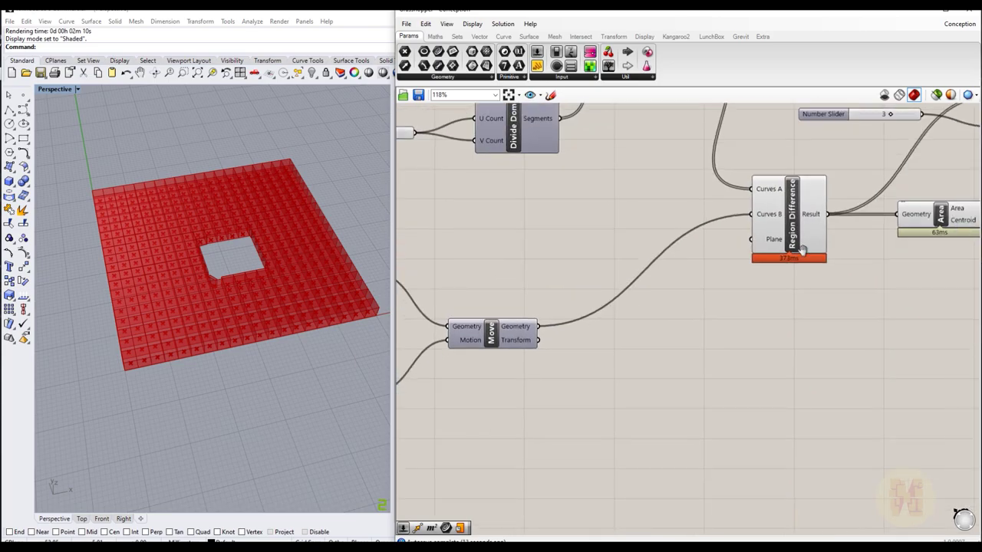
pyautogui.moveTo(800, 248); pyautogui.dragTo(522, 320, button='right')
pyautogui.moveTo(744, 257); pyautogui.dragTo(650, 360, button='right')
pyautogui.moveTo(671, 296); pyautogui.dragTo(777, 234)
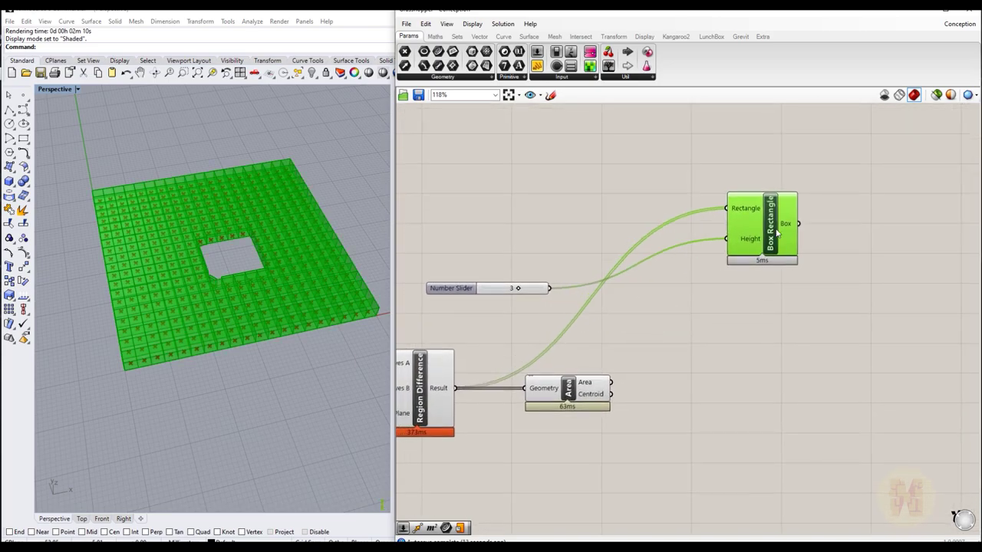
pyautogui.moveTo(475, 289); pyautogui.dragTo(526, 244)
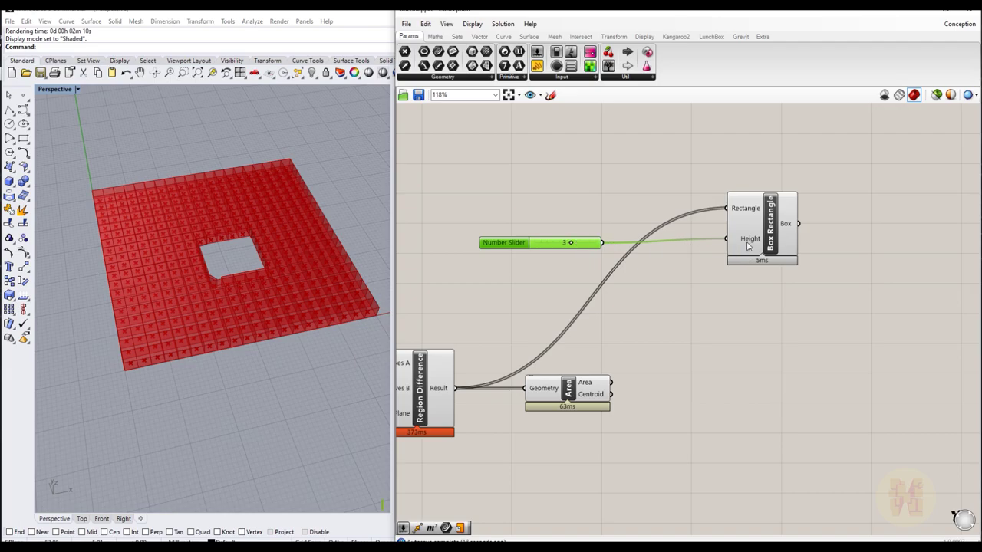
pyautogui.moveTo(748, 246)
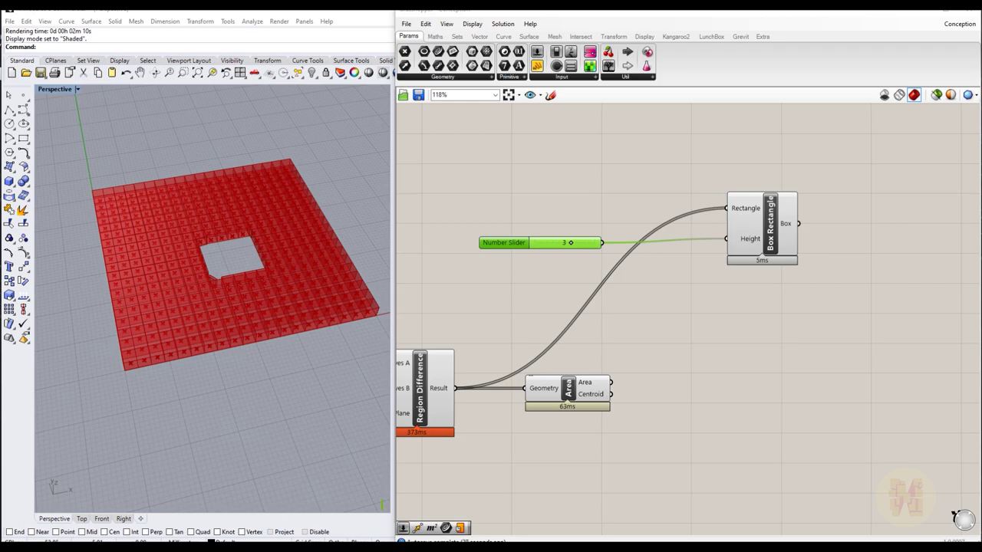
# Step: Add a Construct Domain component on the empty canvas above the height slider
pyautogui.moveTo(497, 195); pyautogui.dragTo(657, 281, button='right')
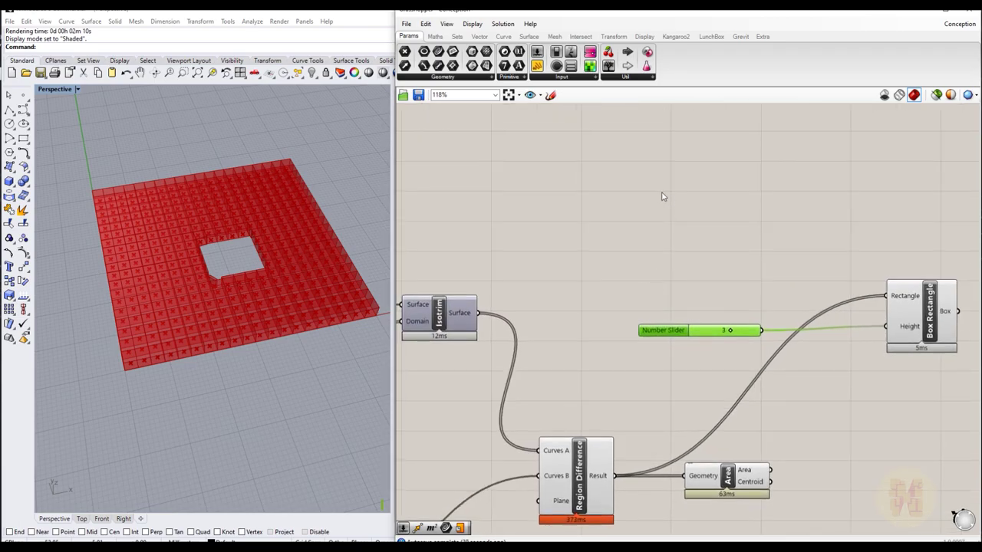
pyautogui.doubleClick(661, 193)
pyautogui.write('construct')
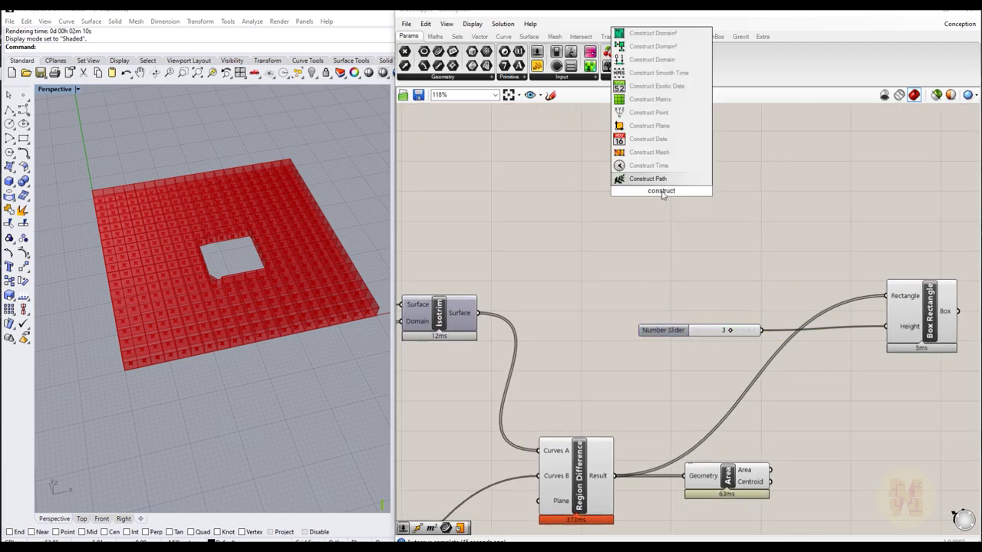
pyautogui.click(665, 61)
pyautogui.moveTo(643, 177); pyautogui.dragTo(693, 177)
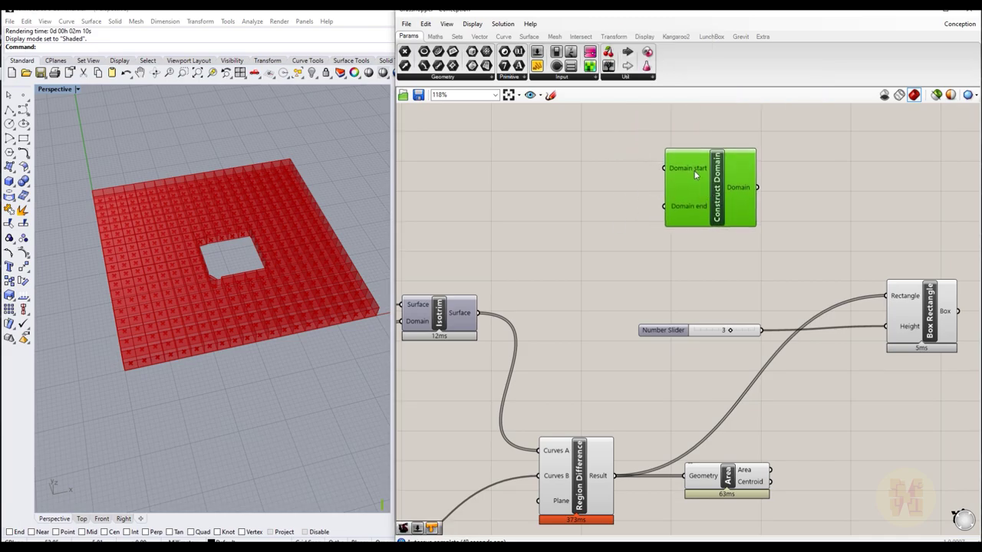
pyautogui.moveTo(587, 192); pyautogui.dragTo(671, 193, button='right')
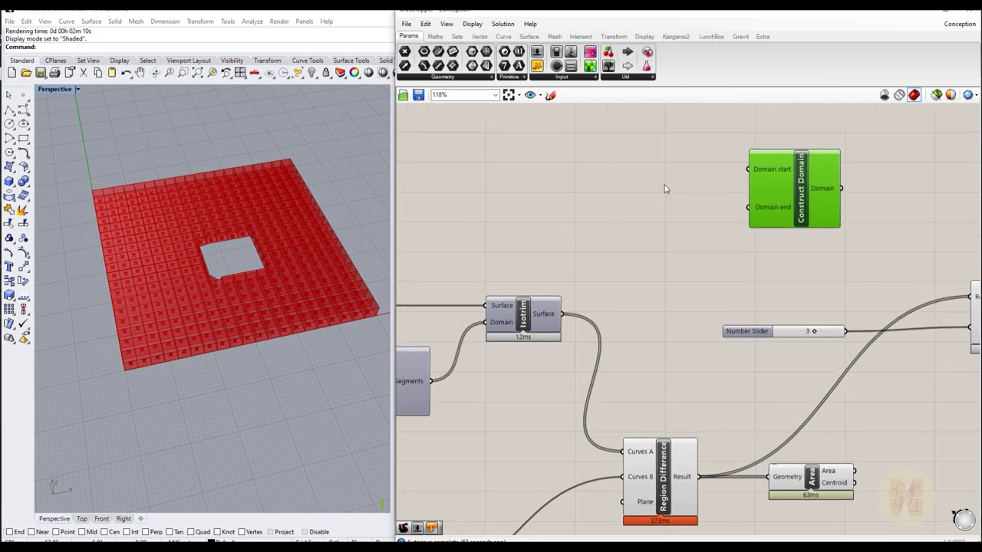
# Step: Add two Number Sliders for Construct Domain, feeding 1 into Domain start and 5 into Domain end
pyautogui.doubleClick(622, 153)
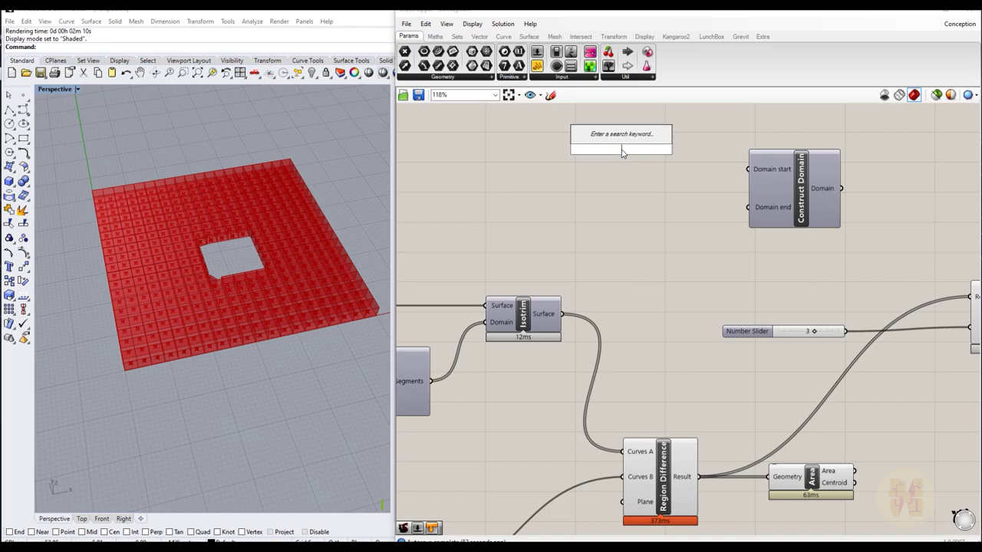
pyautogui.write('2')
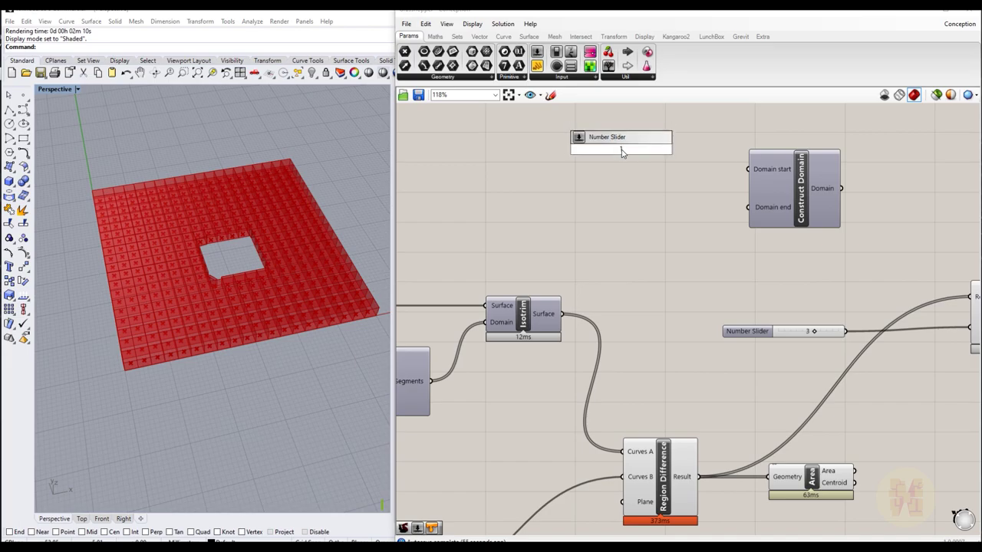
pyautogui.press('Return')
pyautogui.moveTo(677, 148); pyautogui.dragTo(752, 172)
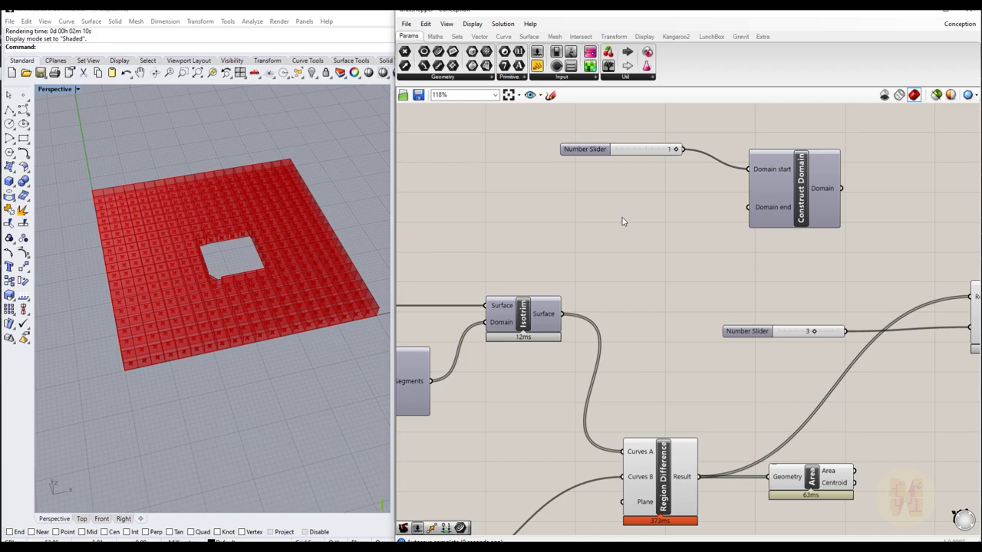
pyautogui.doubleClick(622, 221)
pyautogui.write('5')
pyautogui.press('Return')
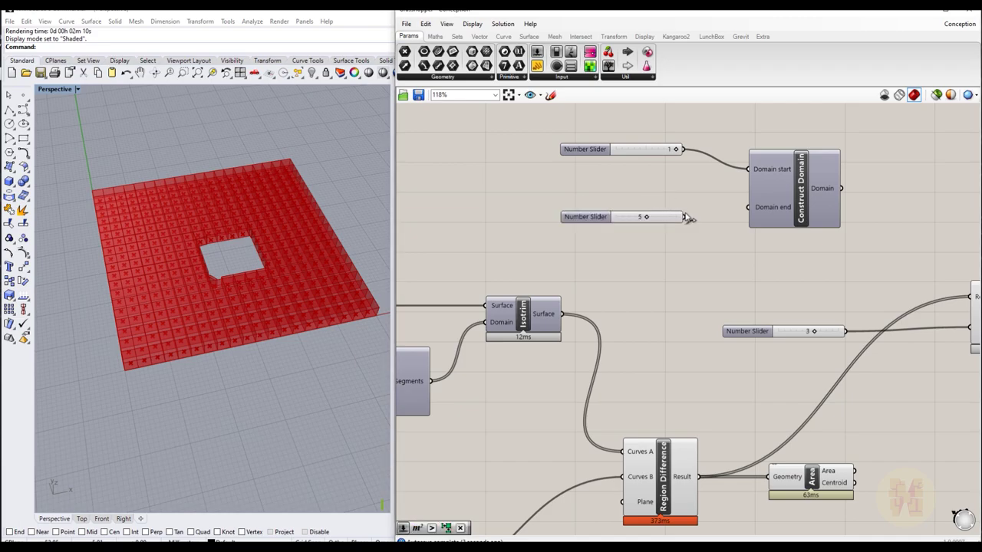
pyautogui.moveTo(689, 217); pyautogui.dragTo(749, 207)
# Step: Add a Panel beside Construct Domain and connect the Domain output to it
pyautogui.moveTo(859, 244); pyautogui.dragTo(634, 237, button='right')
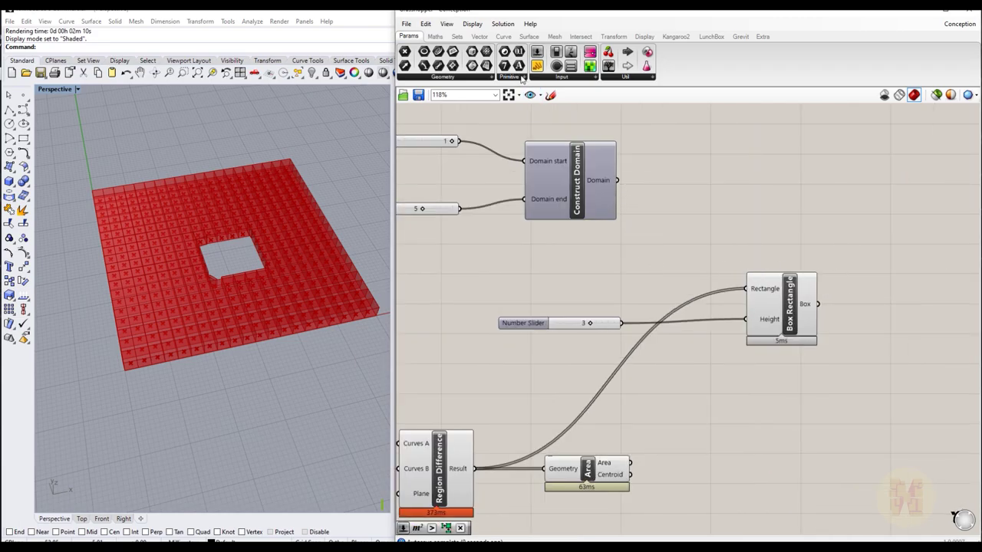
pyautogui.moveTo(537, 65); pyautogui.dragTo(725, 135)
pyautogui.moveTo(617, 180); pyautogui.dragTo(689, 153)
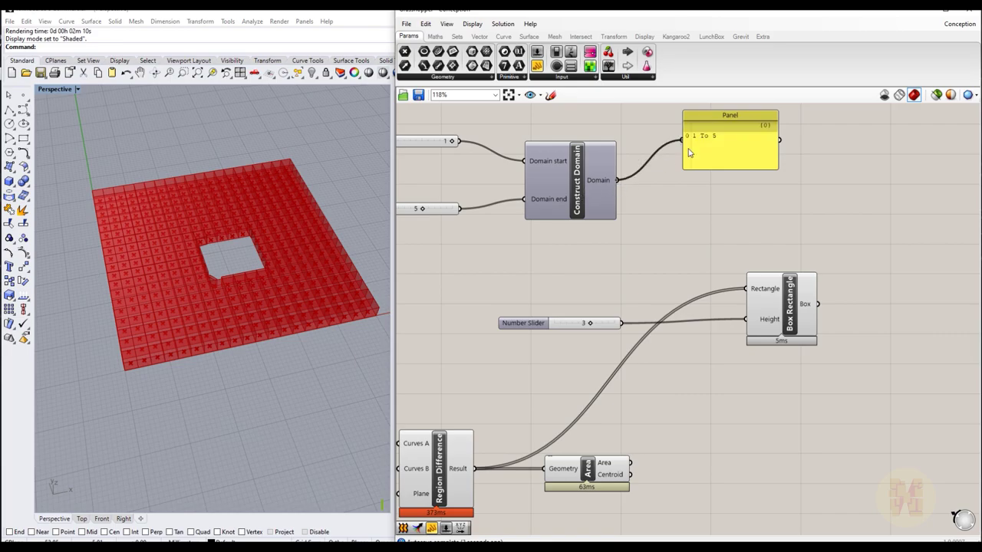
pyautogui.moveTo(788, 183); pyautogui.dragTo(721, 207, button='right')
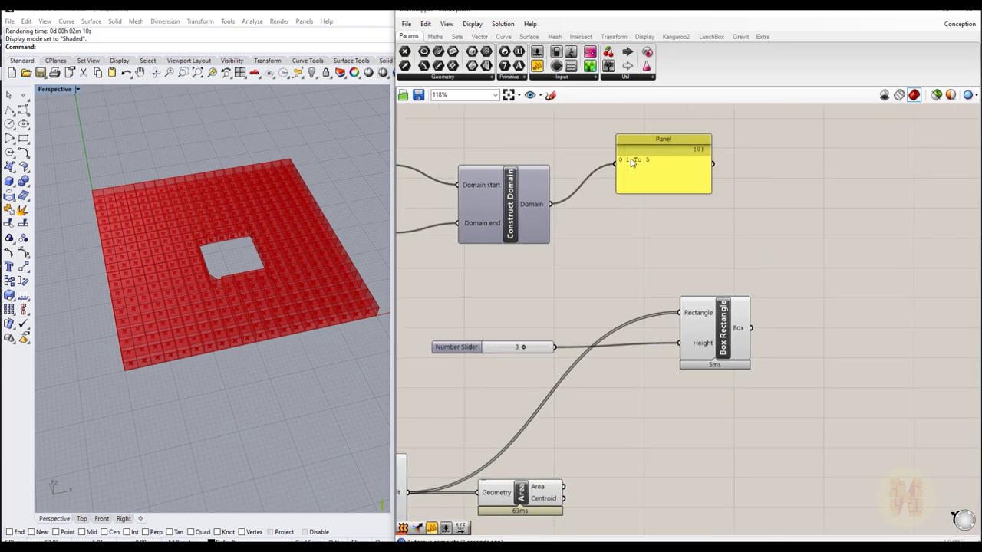
# Step: Add a Range component above and to the right of Box Rectangle
pyautogui.doubleClick(782, 225)
pyautogui.write('ran')
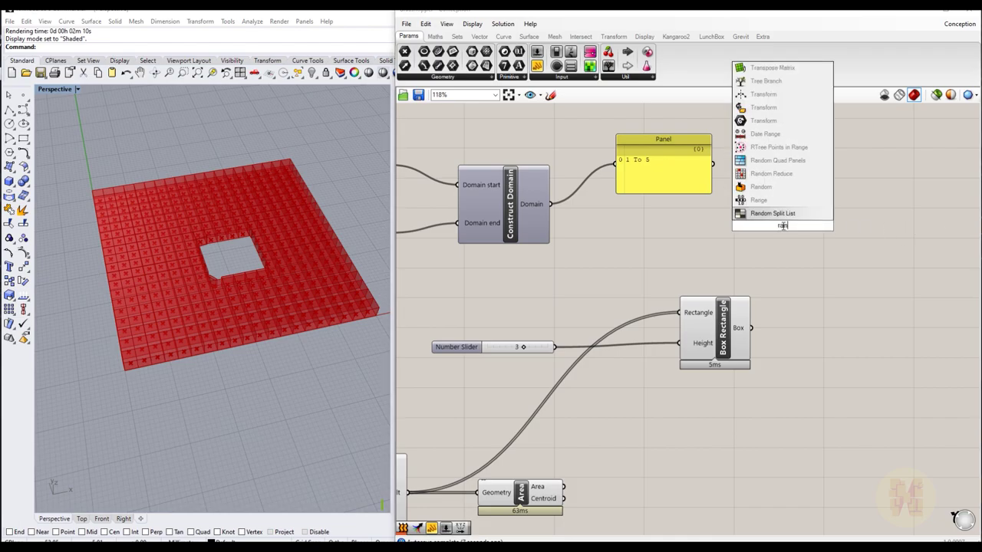
pyautogui.press('Up')
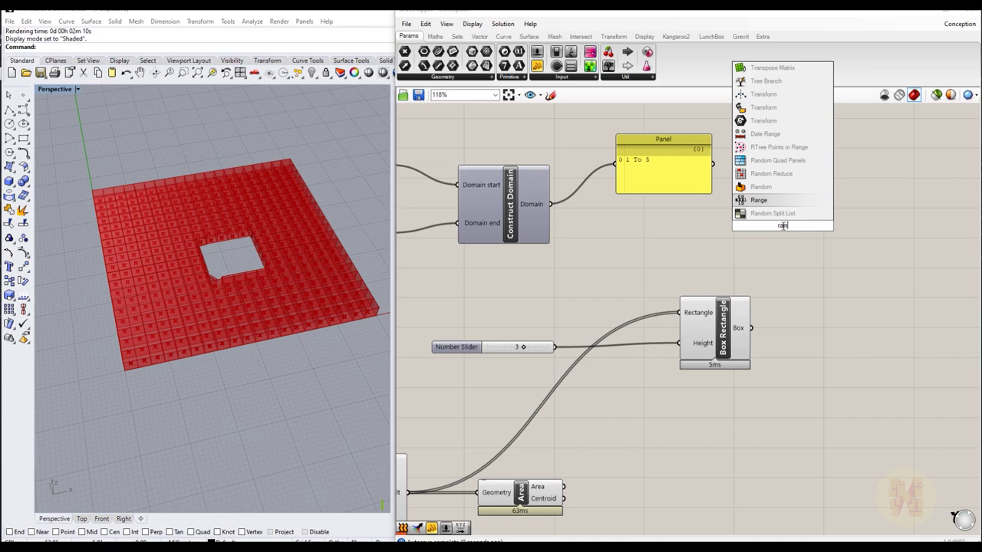
pyautogui.press('Return')
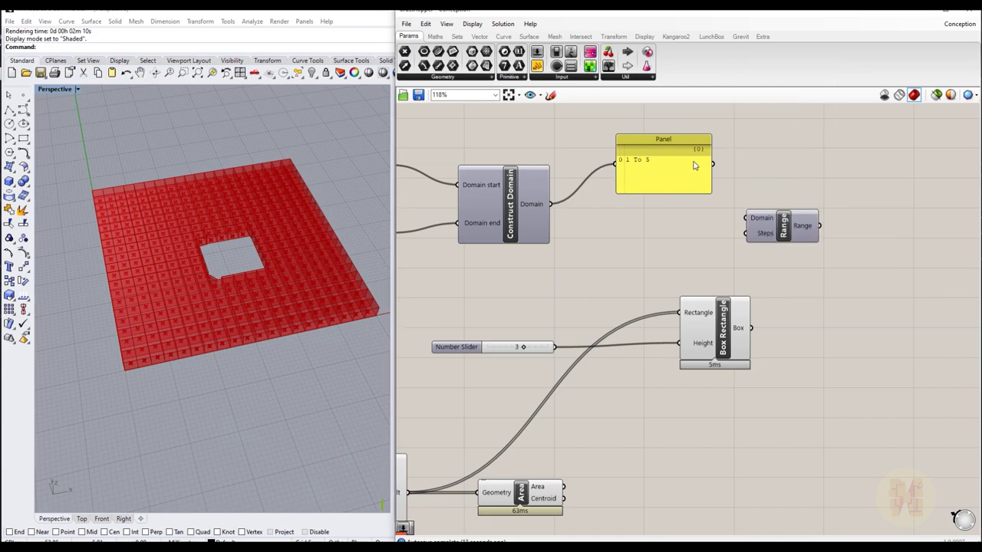
# Step: Show the Range output in a second Panel, and space out both panels and the Range component beside Construct Domain
pyautogui.moveTo(693, 165); pyautogui.dragTo(842, 132)
pyautogui.moveTo(825, 227); pyautogui.dragTo(843, 183)
pyautogui.click(537, 66)
pyautogui.click(883, 181)
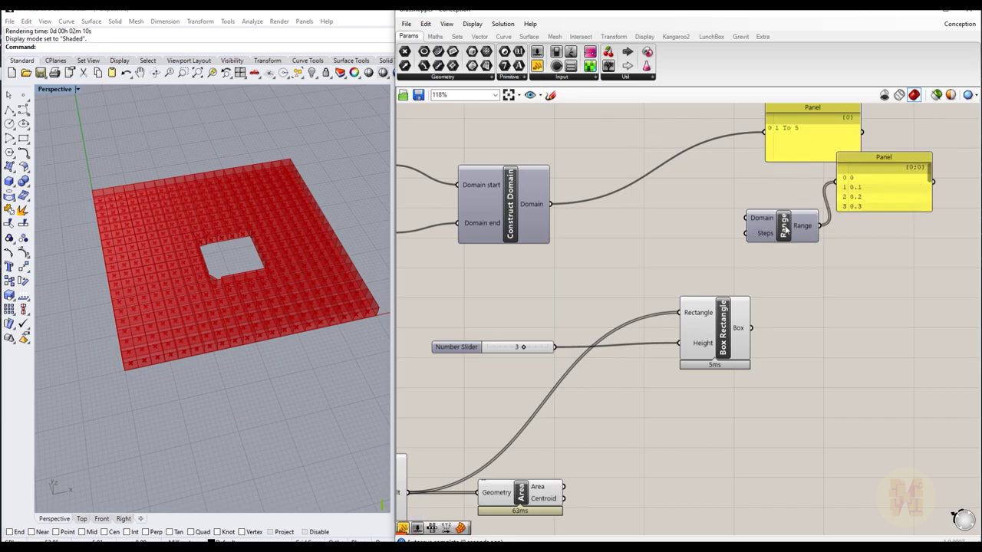
pyautogui.moveTo(784, 226); pyautogui.dragTo(672, 217)
pyautogui.moveTo(899, 197)
pyautogui.mouseDown()
pyautogui.moveTo(887, 221)
pyautogui.moveTo(889, 214)
pyautogui.mouseUp()
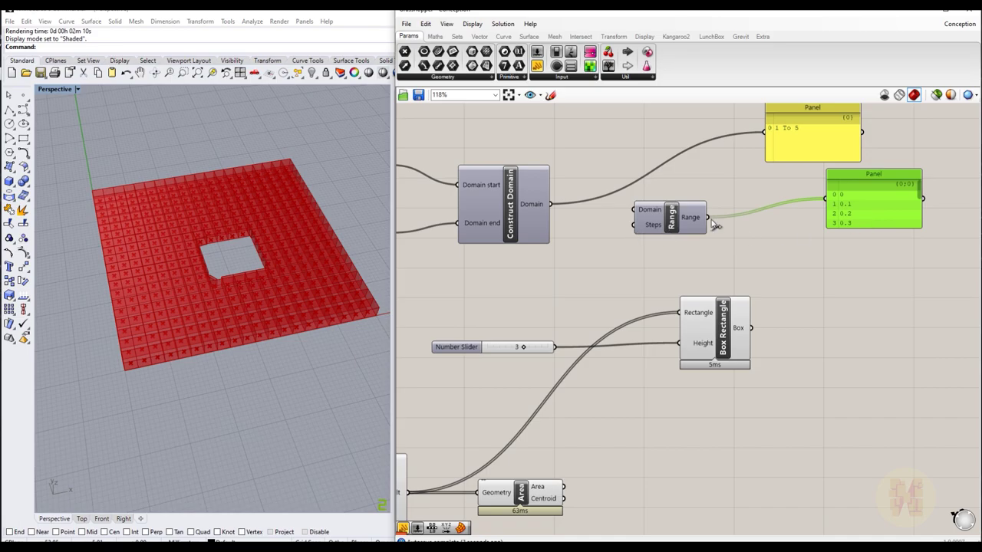
pyautogui.scroll(-2, 895, 203)
pyautogui.scroll(3, 912, 210)
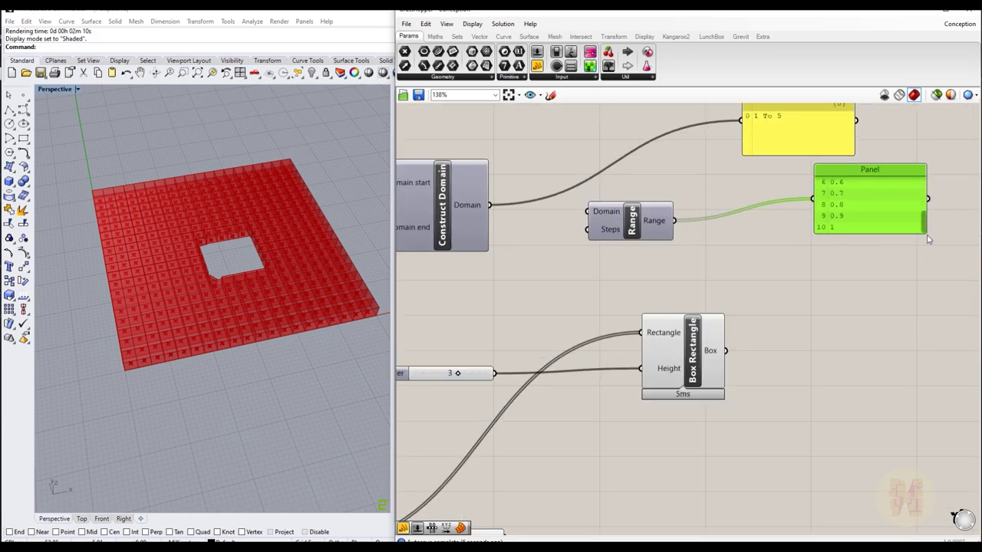
pyautogui.moveTo(606, 234)
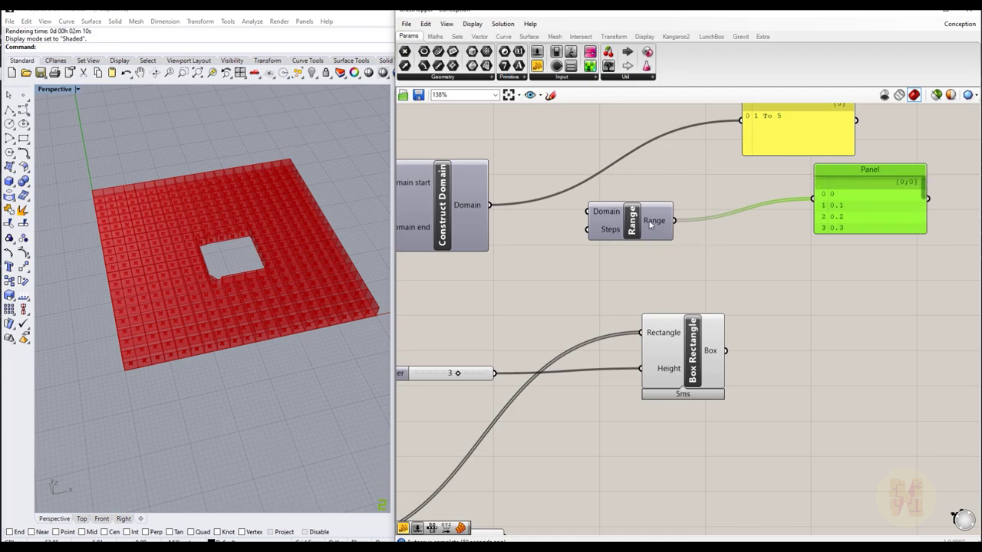
# Step: Connect Construct Domain's Domain output to Range's Domain input and check the end of the Range list in its Panel
pyautogui.moveTo(650, 224)
pyautogui.moveTo(489, 204); pyautogui.dragTo(587, 211)
pyautogui.moveTo(923, 191); pyautogui.dragTo(919, 237)
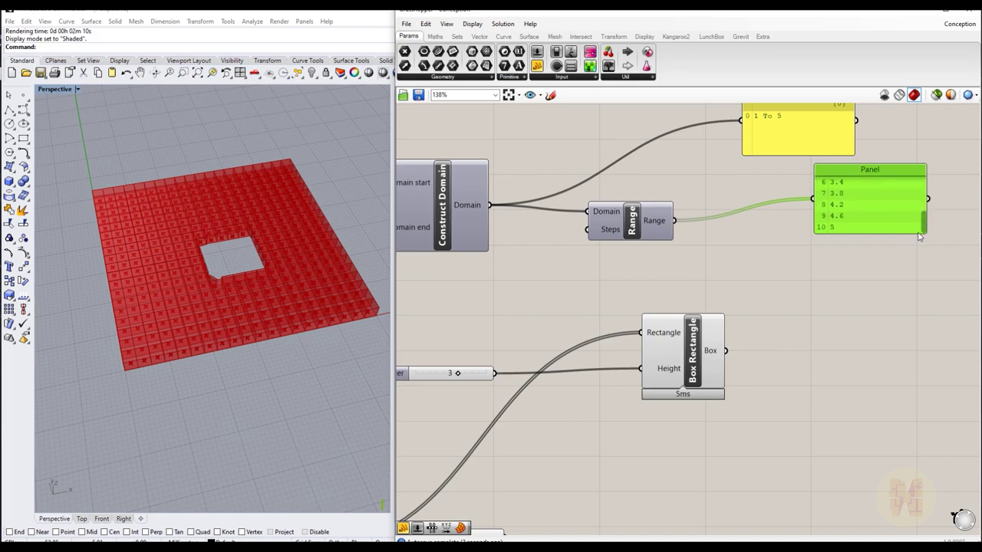
# Step: Move Construct Domain and its two sliders up and away from Range, and review the last values in the Range Panel
pyautogui.moveTo(526, 265); pyautogui.dragTo(747, 255, button='right')
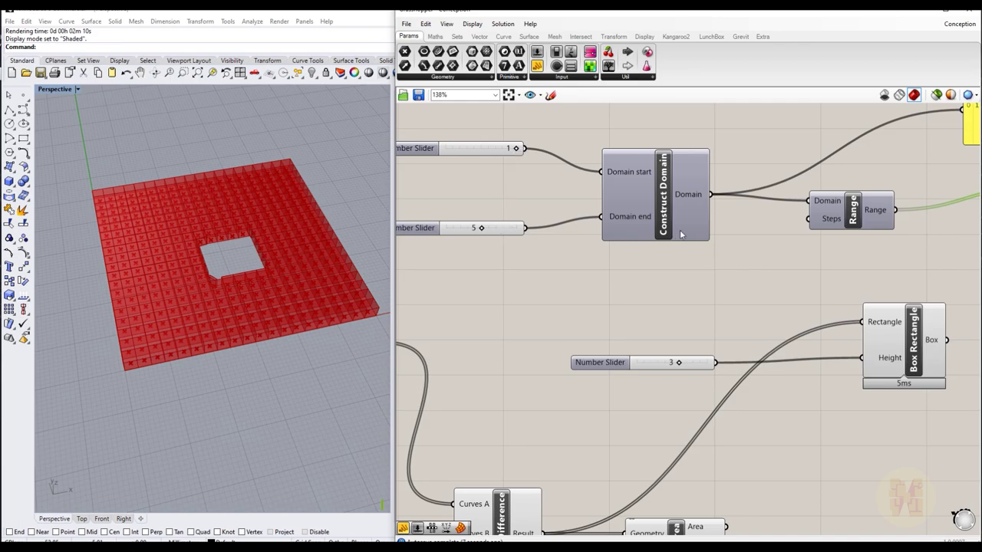
pyautogui.moveTo(658, 122); pyautogui.dragTo(419, 247)
pyautogui.moveTo(664, 219); pyautogui.dragTo(647, 147)
pyautogui.click(717, 240)
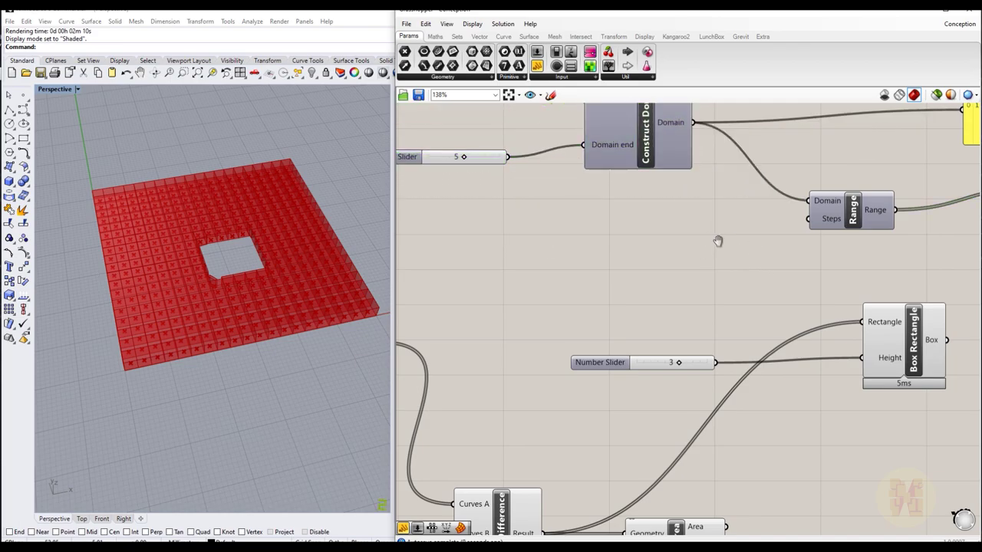
pyautogui.moveTo(718, 241); pyautogui.dragTo(510, 244, button='right')
pyautogui.moveTo(611, 246); pyautogui.dragTo(628, 247, button='right')
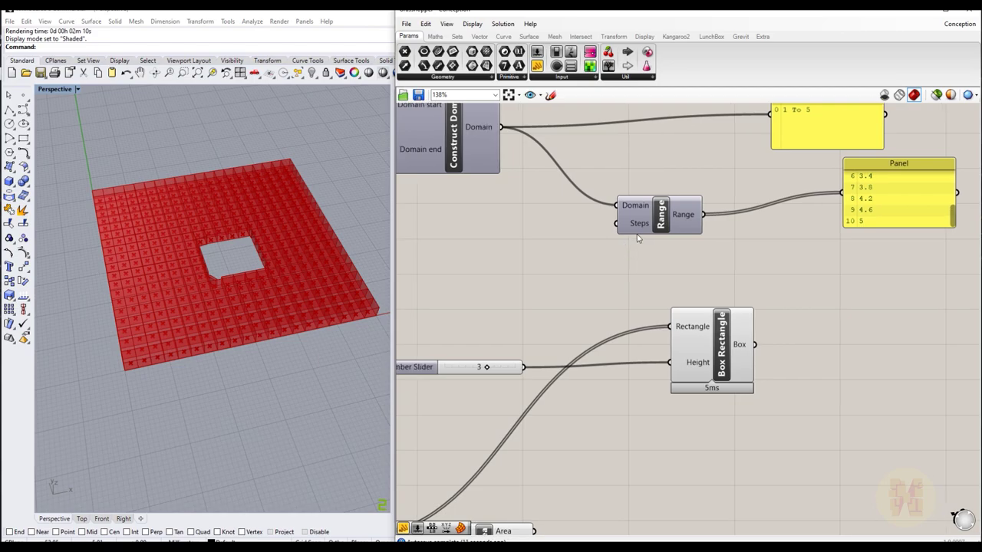
pyautogui.moveTo(954, 219)
pyautogui.mouseDown()
pyautogui.moveTo(954, 191)
pyautogui.moveTo(954, 224)
pyautogui.mouseUp()
# Step: Add a Number Slider of 20, connect it to Range's Steps input, and check the end of the Panel list
pyautogui.moveTo(656, 268); pyautogui.dragTo(814, 263, button='right')
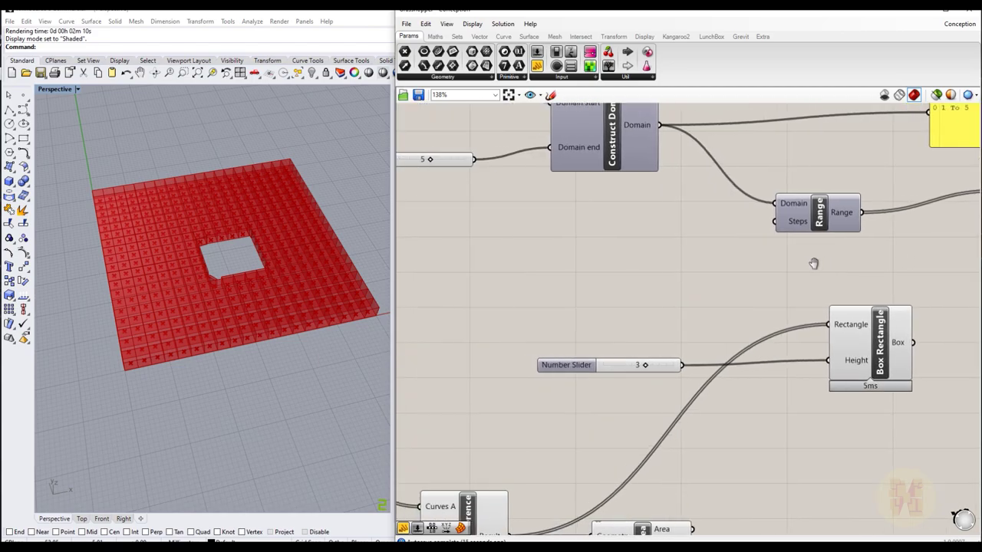
pyautogui.doubleClick(665, 243)
pyautogui.write('20')
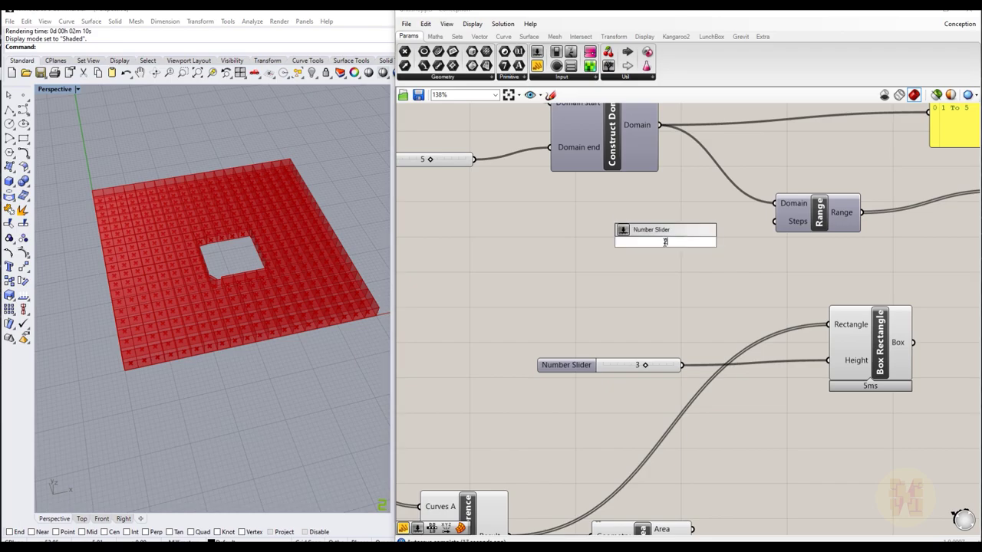
pyautogui.press('Return')
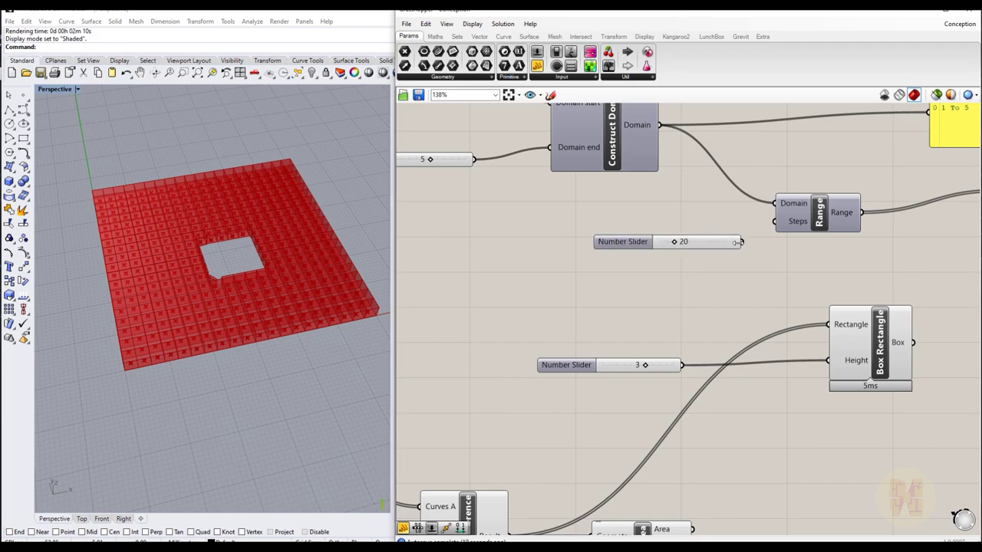
pyautogui.moveTo(742, 241); pyautogui.dragTo(775, 221)
pyautogui.moveTo(901, 234); pyautogui.dragTo(645, 236, button='right')
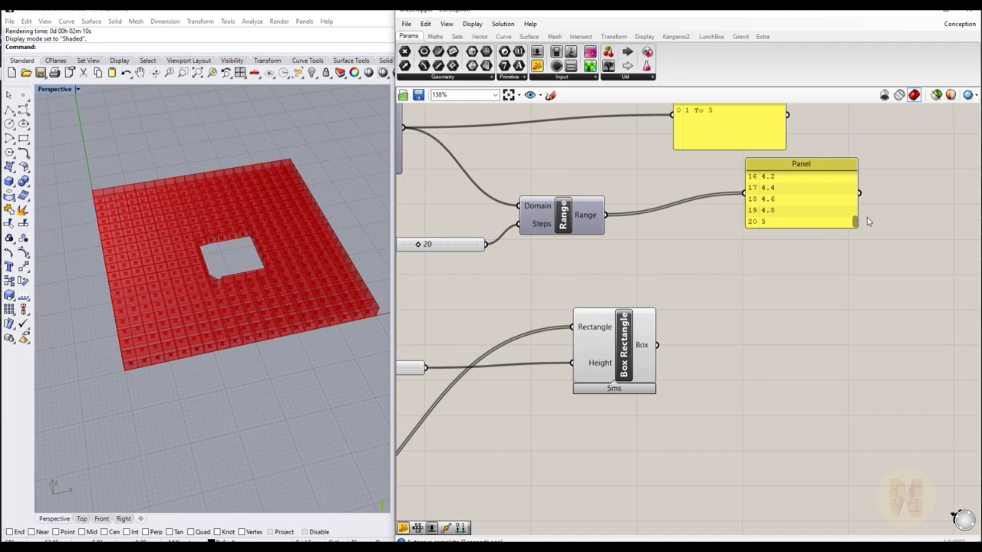
pyautogui.moveTo(855, 224)
pyautogui.mouseDown()
pyautogui.moveTo(861, 181)
pyautogui.moveTo(862, 227)
pyautogui.mouseUp()
# Step: Check the number of boxes from Box Rectangle and set the Steps slider's maximum to 384 to match
pyautogui.scroll(-4, 731, 251)
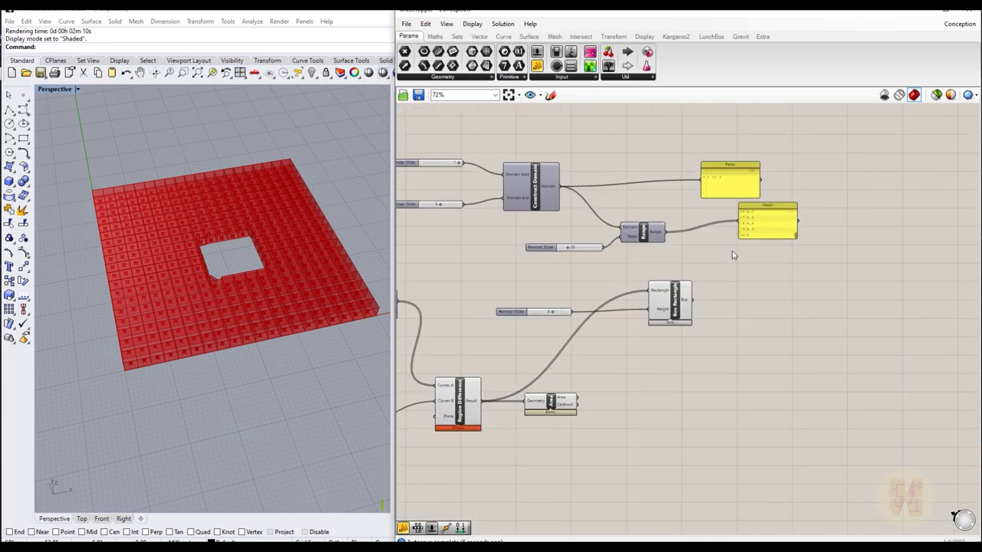
pyautogui.scroll(4, 652, 261)
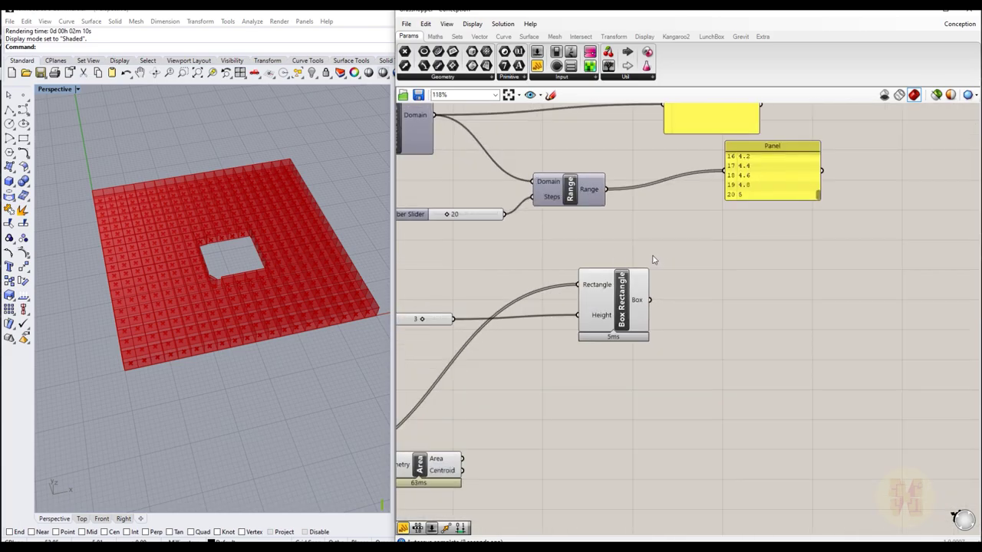
pyautogui.moveTo(645, 310)
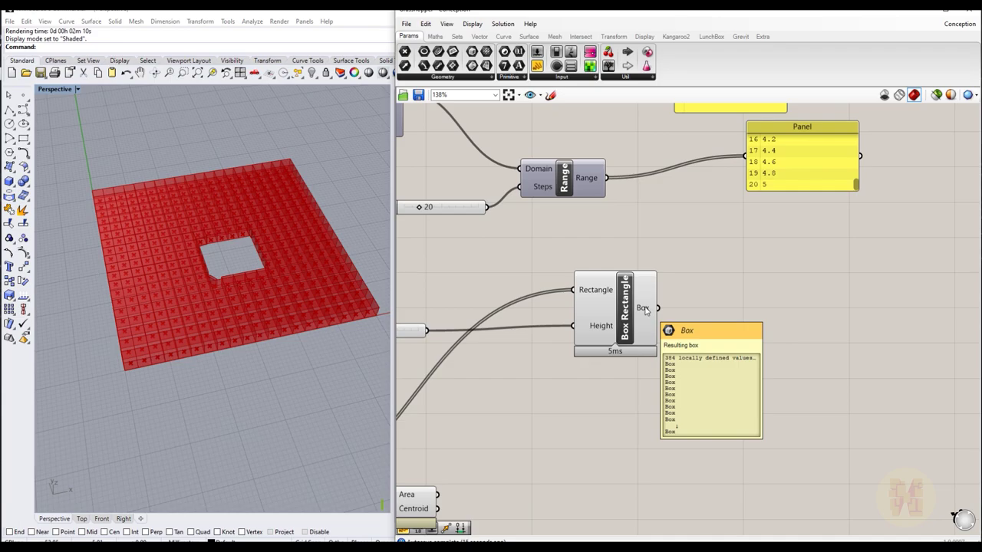
pyautogui.moveTo(513, 222); pyautogui.dragTo(665, 252, button='right')
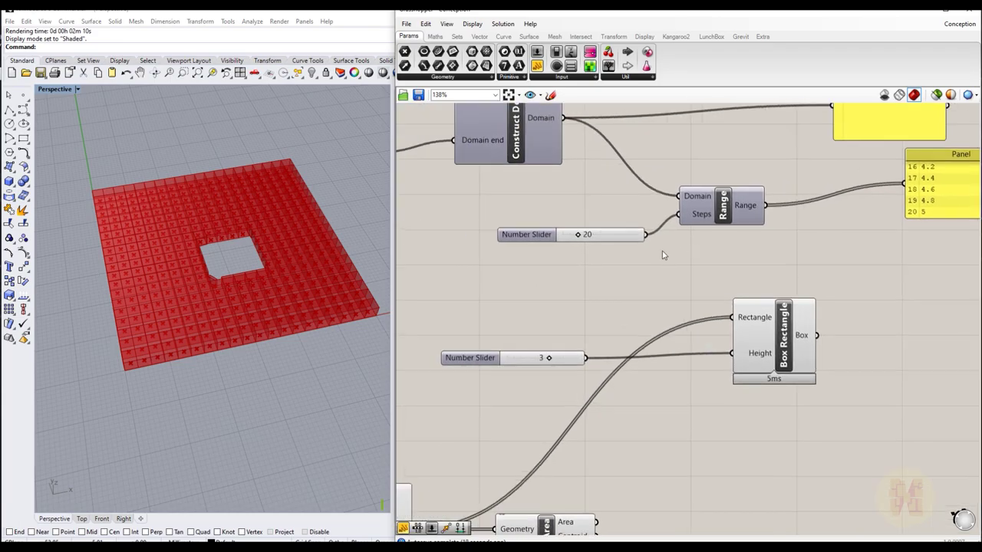
pyautogui.doubleClick(536, 235)
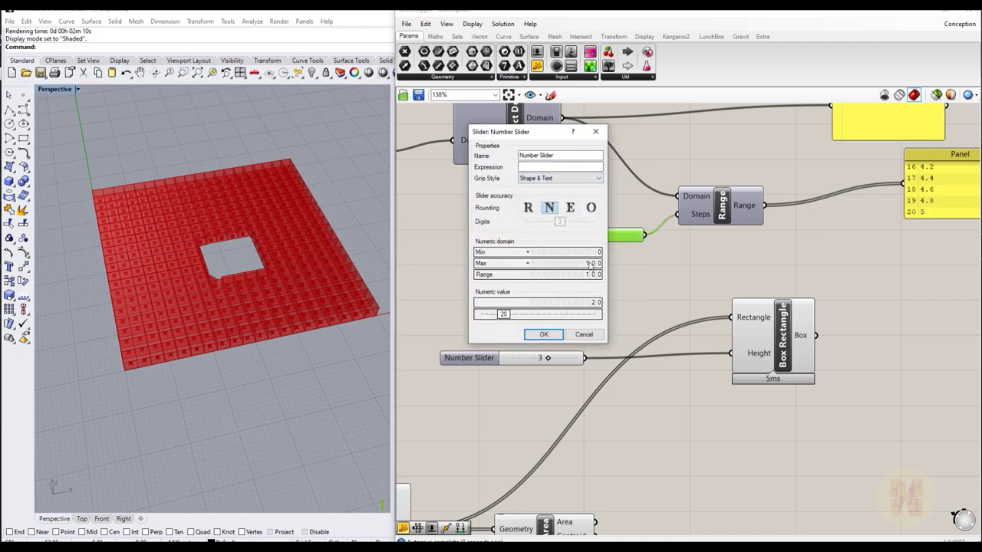
pyautogui.click(593, 265)
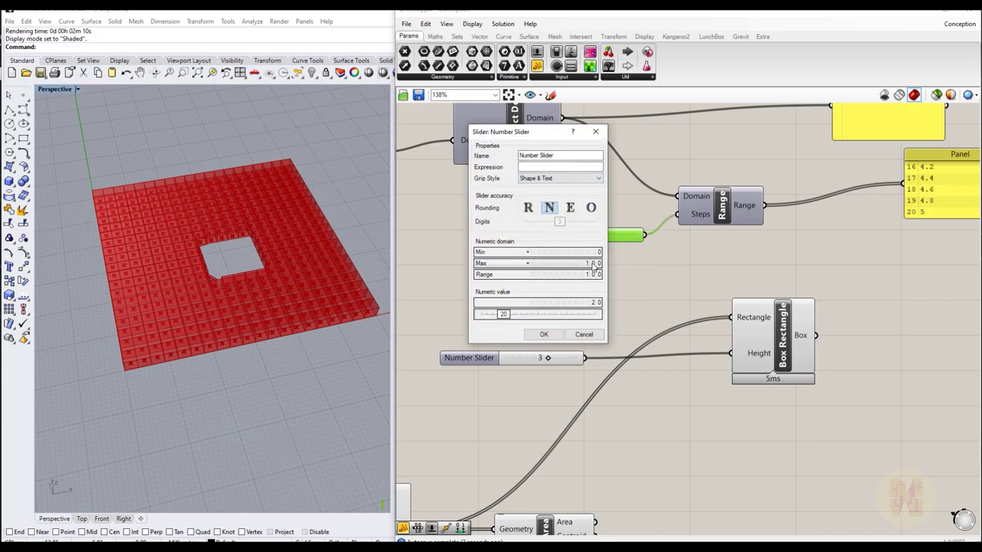
pyautogui.write('384')
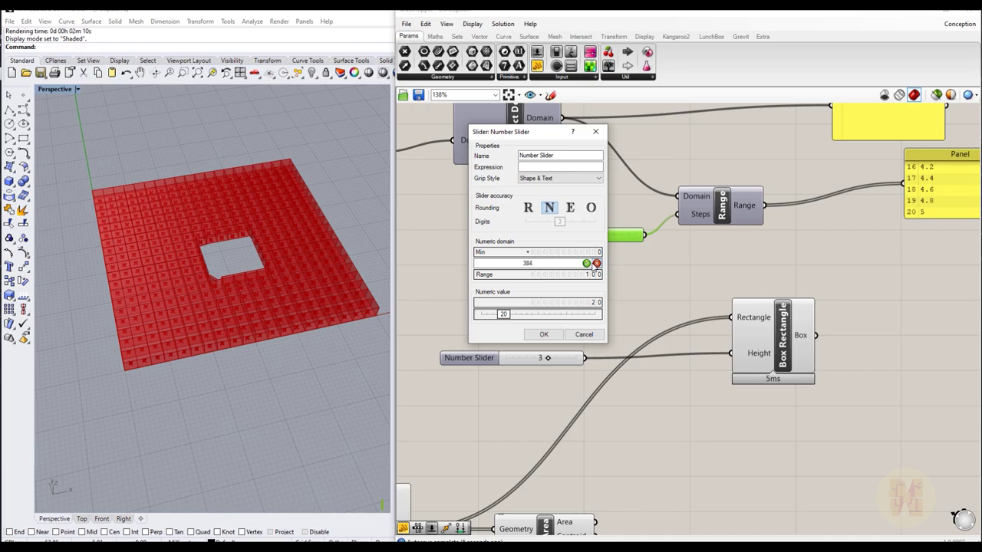
pyautogui.click(586, 263)
pyautogui.click(544, 335)
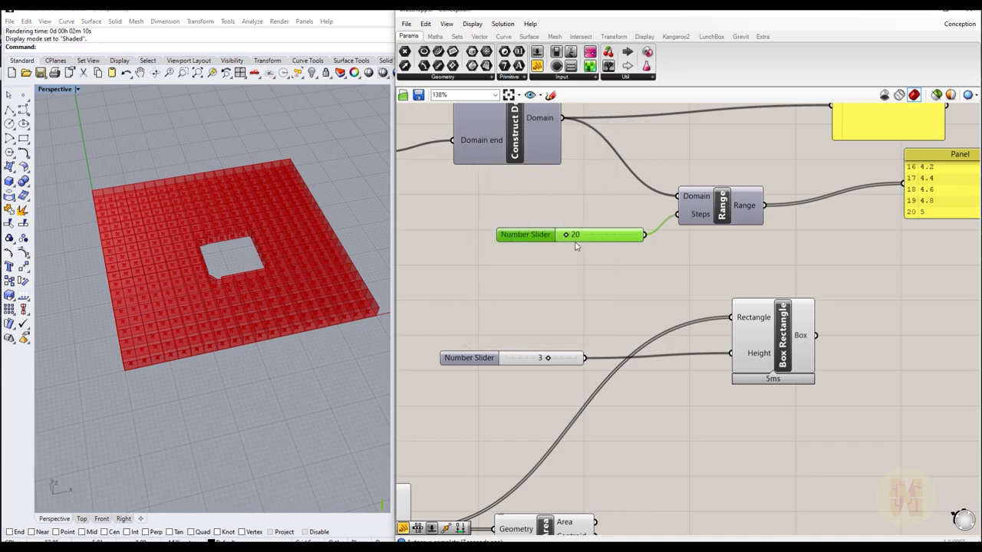
# Step: Raise the Steps slider to 384 and check the end of the Range Panel list
pyautogui.moveTo(566, 237); pyautogui.dragTo(646, 247)
pyautogui.moveTo(892, 243); pyautogui.dragTo(707, 256, button='right')
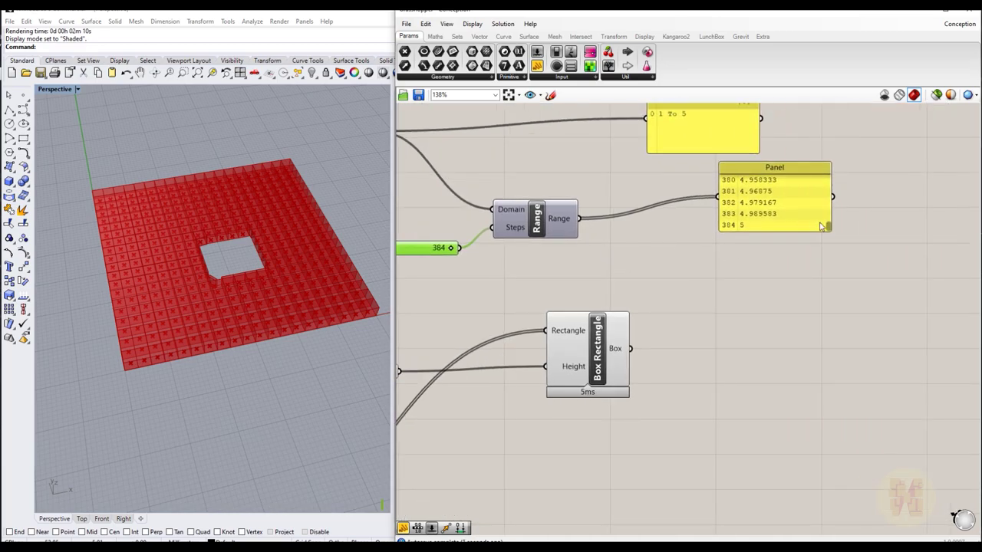
pyautogui.moveTo(828, 228)
pyautogui.mouseDown()
pyautogui.moveTo(833, 178)
pyautogui.moveTo(832, 234)
pyautogui.mouseUp()
# Step: Delete the two Panels attached to the Range and Construct Domain outputs
pyautogui.moveTo(783, 173); pyautogui.dragTo(674, 232, button='right')
pyautogui.moveTo(676, 233); pyautogui.dragTo(741, 179)
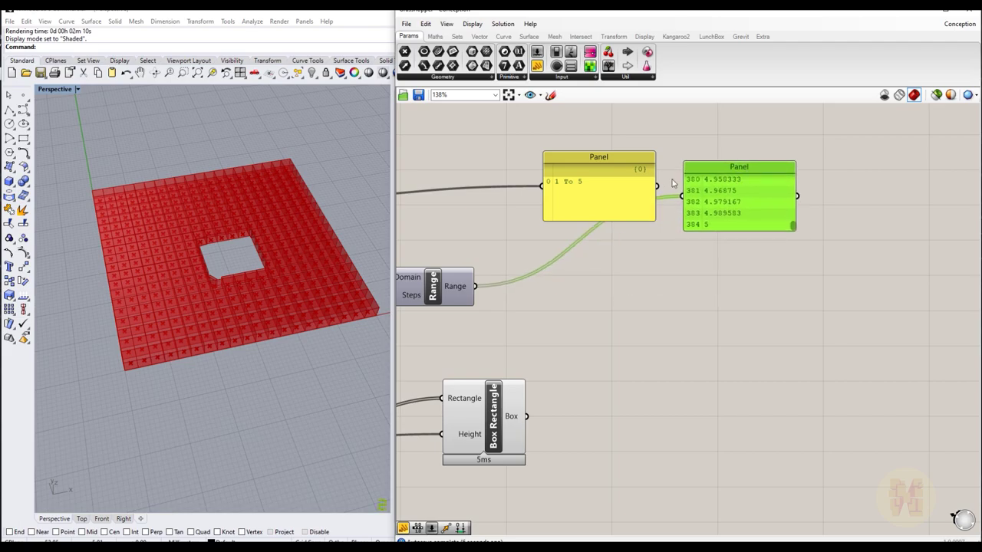
pyautogui.press('Delete')
pyautogui.click(601, 163)
pyautogui.press('Delete')
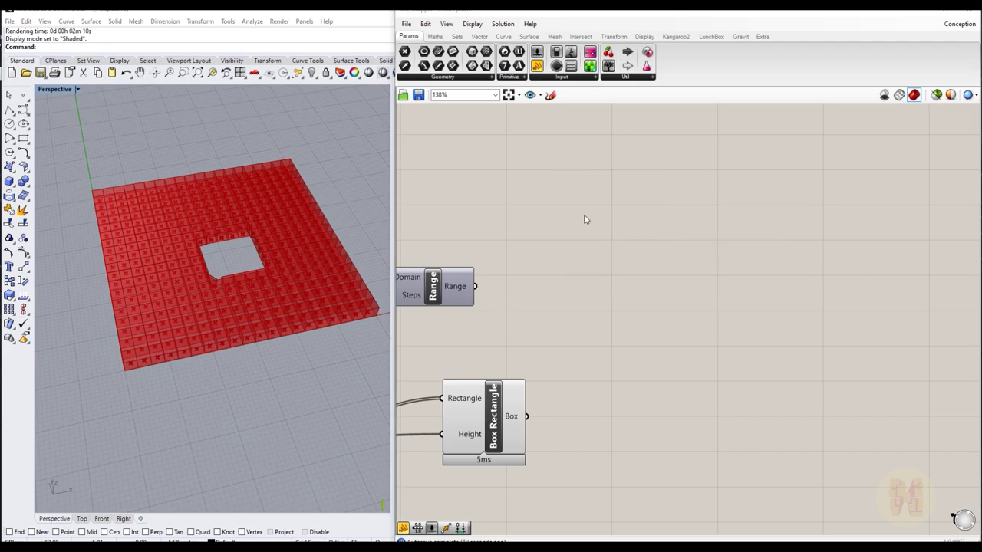
# Step: Connect the Range output to Box Rectangle's Height input in place of the 3 slider
pyautogui.moveTo(552, 208); pyautogui.dragTo(674, 209, button='right')
pyautogui.moveTo(791, 274); pyautogui.dragTo(729, 244, button='right')
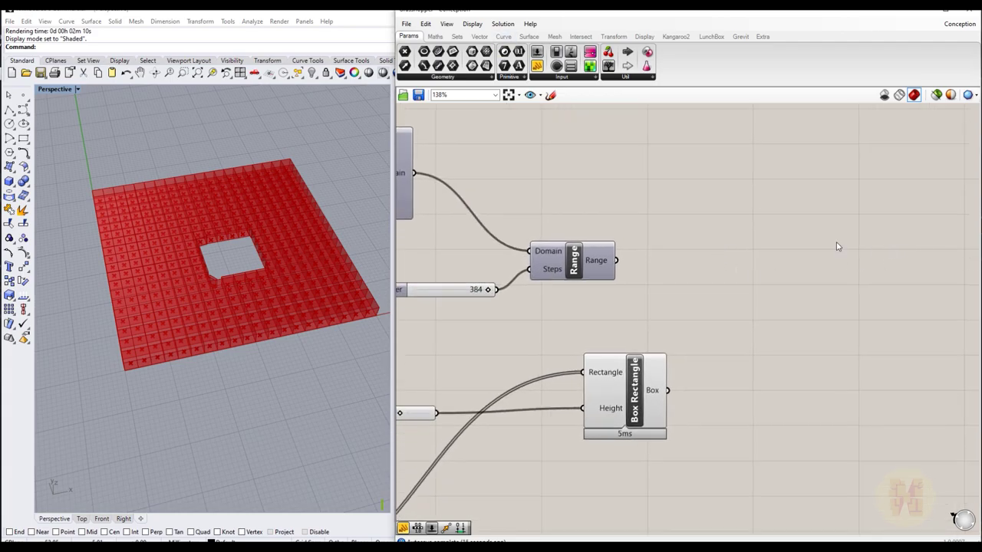
pyautogui.moveTo(835, 298); pyautogui.dragTo(828, 251, button='right')
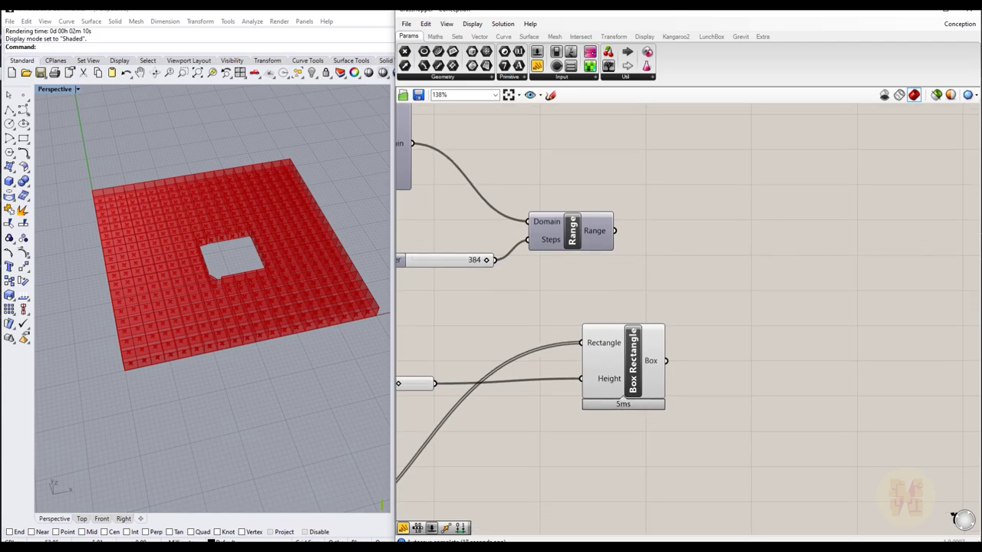
pyautogui.scroll(-2, 698, 243)
pyautogui.moveTo(638, 233); pyautogui.dragTo(812, 222, button='right')
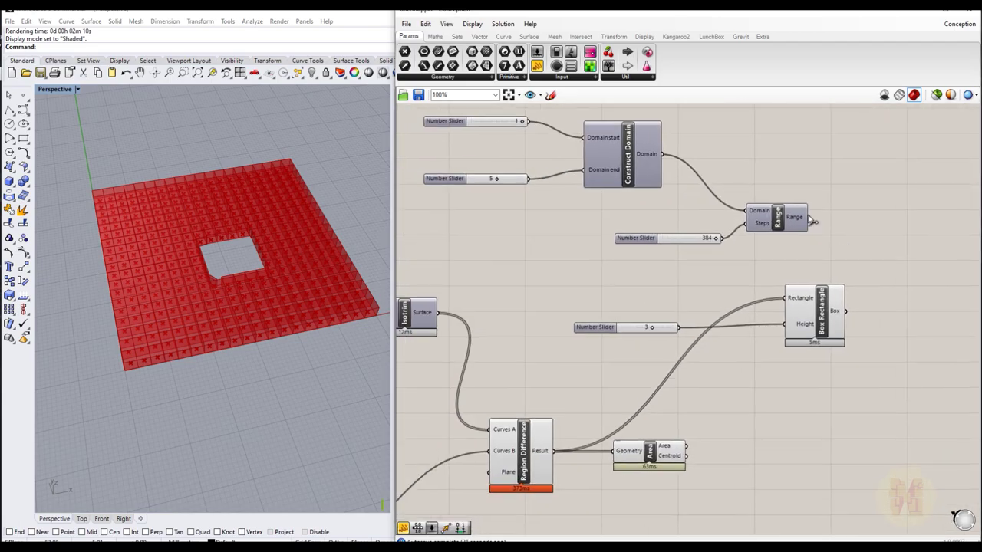
pyautogui.moveTo(848, 278); pyautogui.dragTo(688, 250, button='right')
pyautogui.click(730, 289)
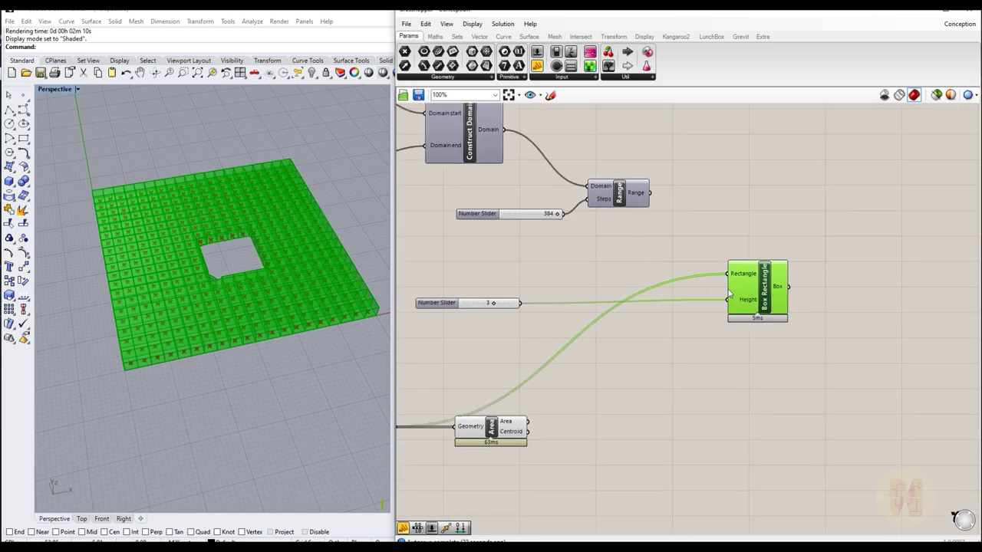
pyautogui.moveTo(649, 193); pyautogui.dragTo(727, 299)
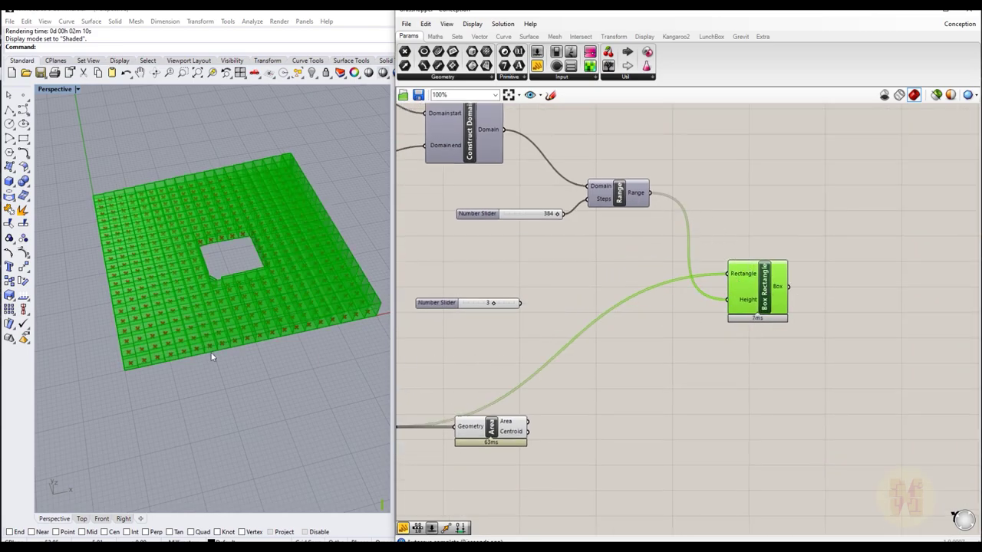
# Step: Examine the gradient of box heights from several angles in the Perspective view and compare it with the Range wiring
pyautogui.moveTo(260, 411); pyautogui.dragTo(344, 421, button='right')
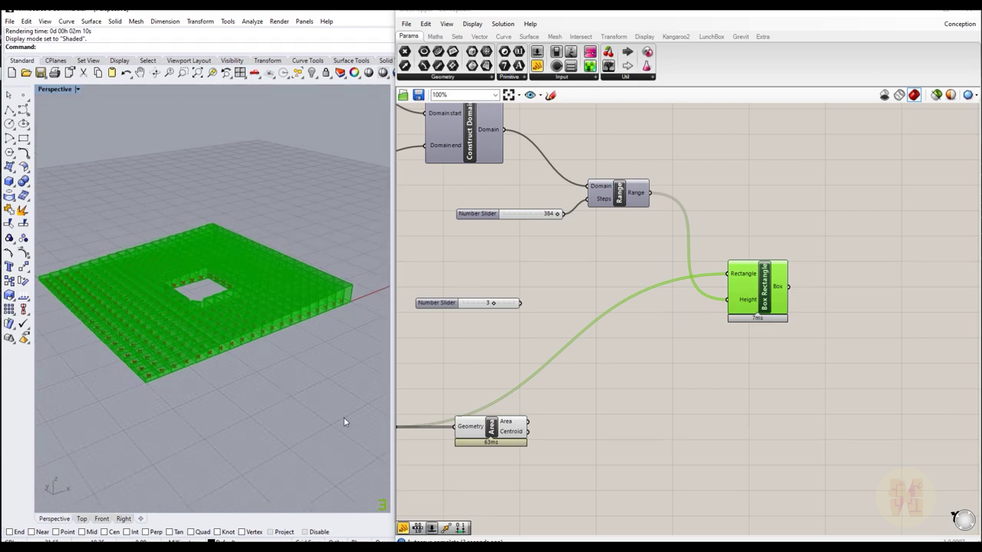
pyautogui.click(512, 434)
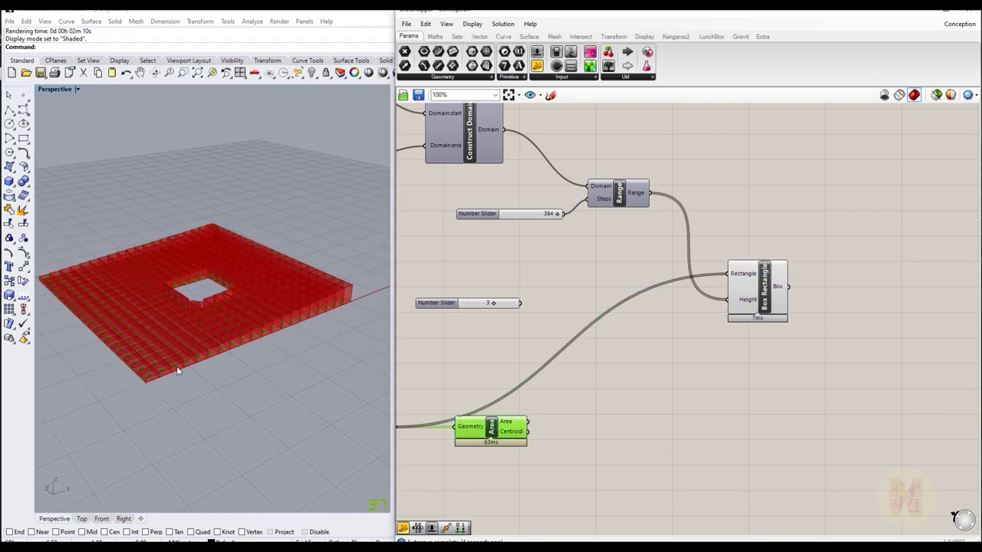
pyautogui.moveTo(267, 331); pyautogui.dragTo(131, 341, button='right')
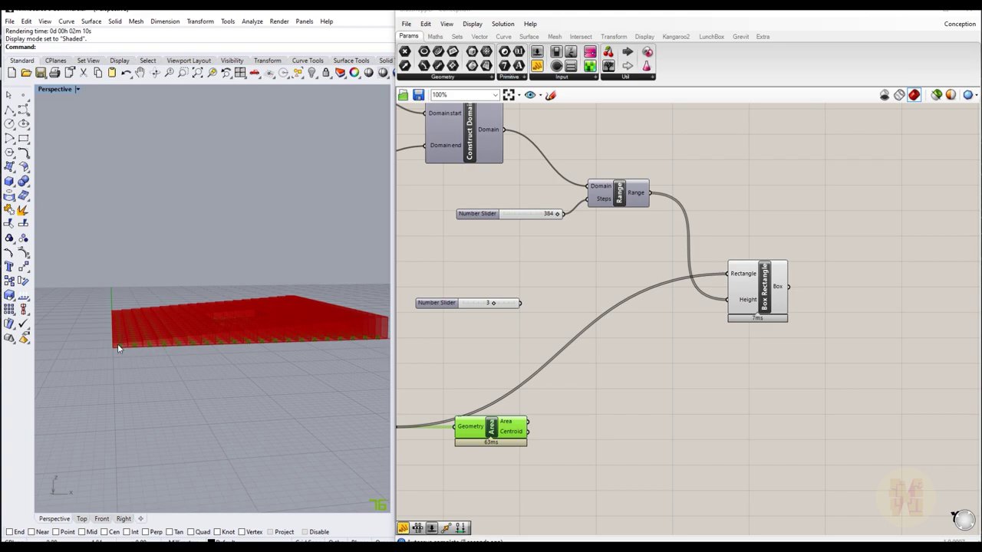
pyautogui.scroll(-5, 460, 315)
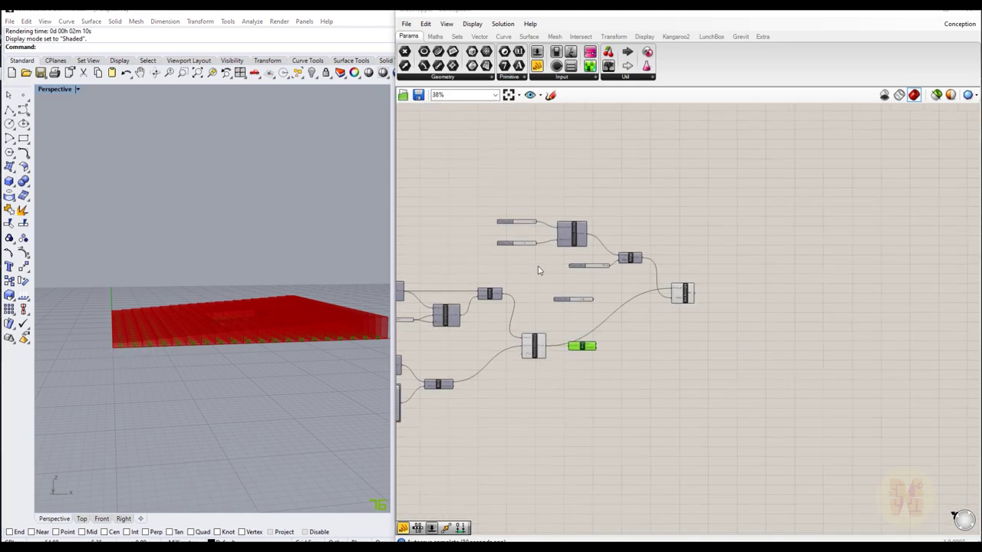
pyautogui.moveTo(540, 269); pyautogui.dragTo(683, 288, button='right')
pyautogui.scroll(7, 682, 242)
pyautogui.scroll(-4, 645, 253)
pyautogui.moveTo(771, 345); pyautogui.dragTo(582, 287, button='right')
pyautogui.scroll(5, 706, 341)
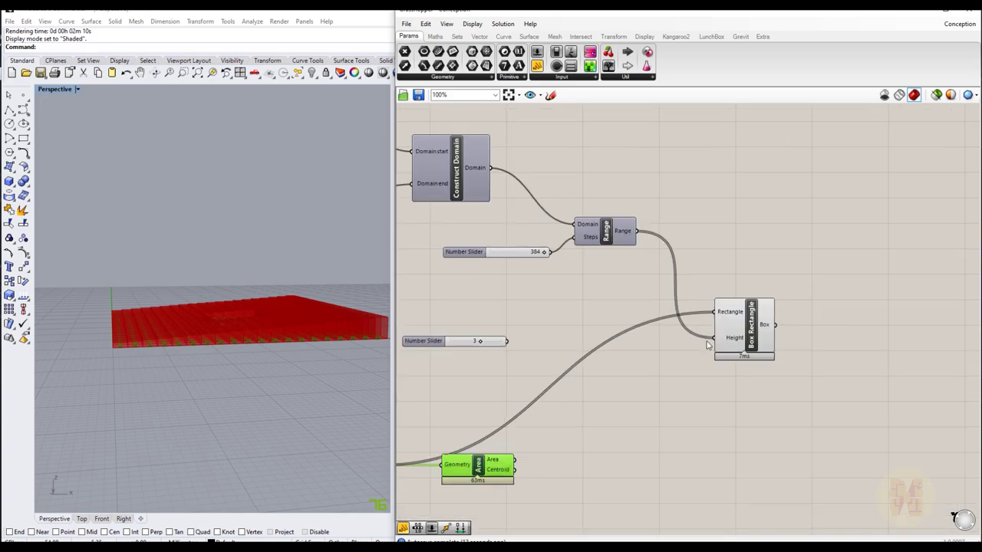
pyautogui.moveTo(296, 300); pyautogui.dragTo(207, 314, button='right')
pyautogui.scroll(-5, 340, 282)
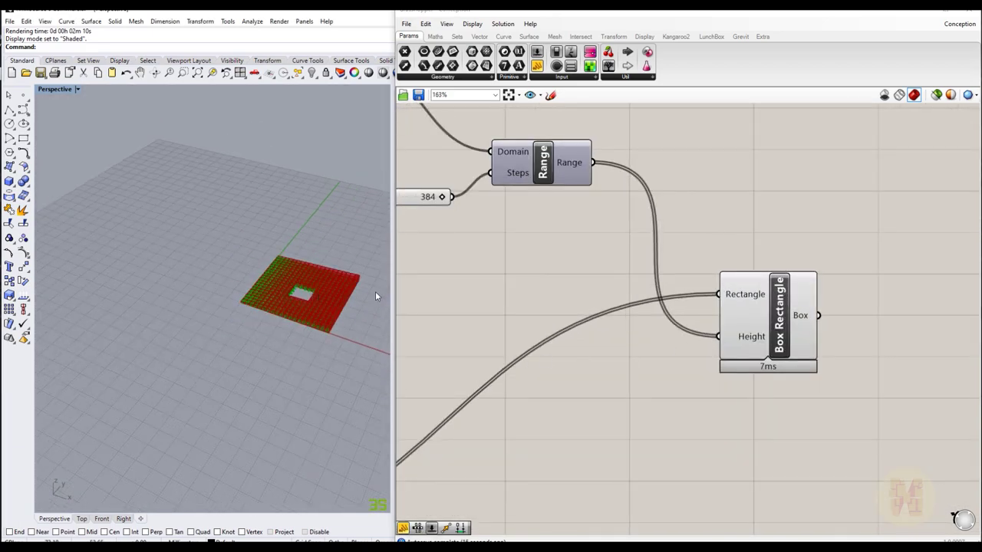
pyautogui.scroll(6, 240, 291)
pyautogui.scroll(-3, 676, 274)
pyautogui.moveTo(751, 248); pyautogui.dragTo(771, 262, button='right')
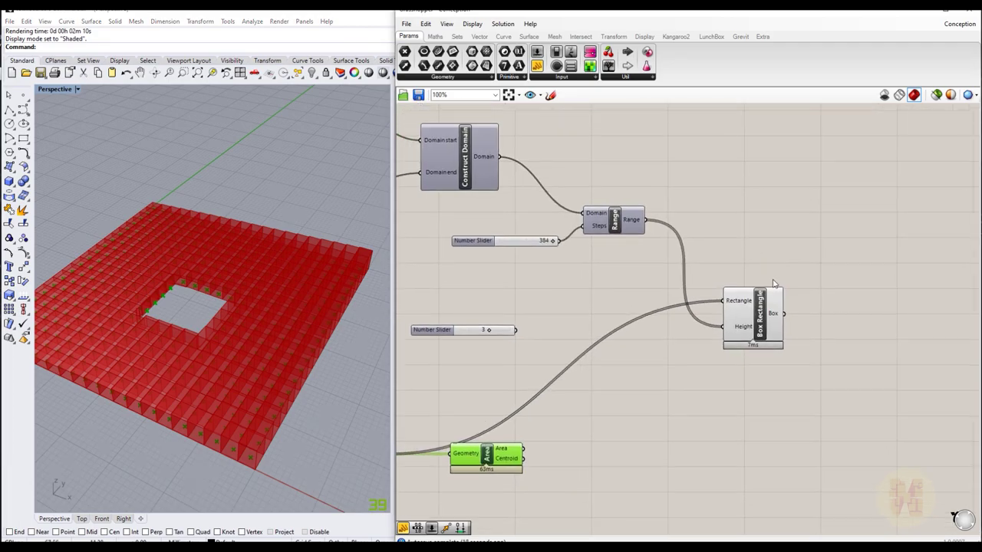
# Step: Move Box Rectangle farther from the Range component and add a Random component above it
pyautogui.moveTo(755, 323); pyautogui.dragTo(795, 336)
pyautogui.click(745, 241)
pyautogui.click(438, 37)
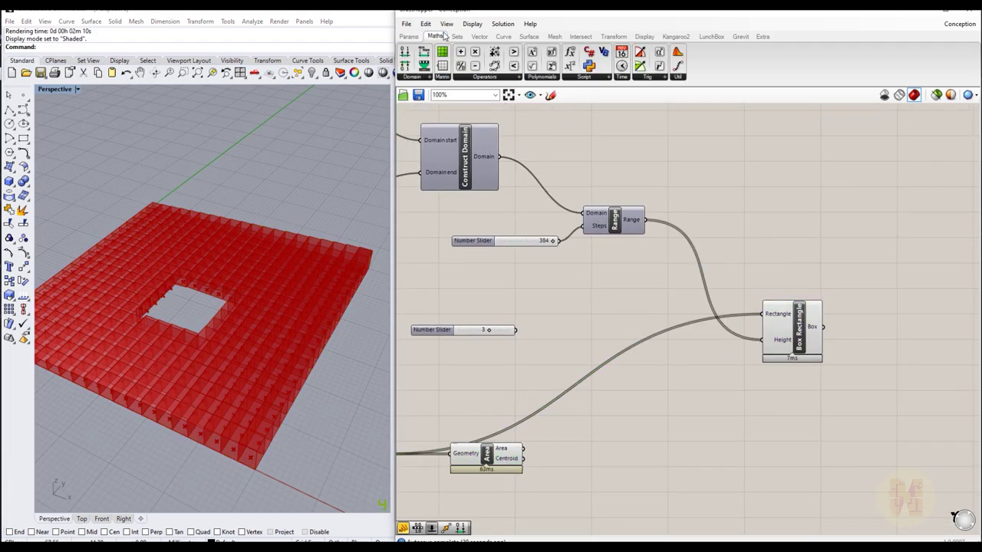
pyautogui.click(490, 80)
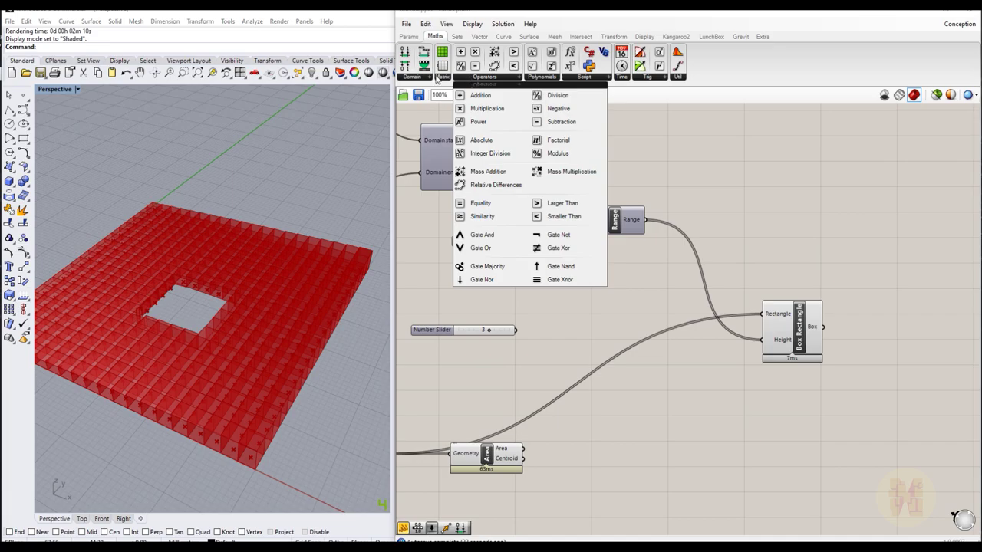
pyautogui.click(420, 79)
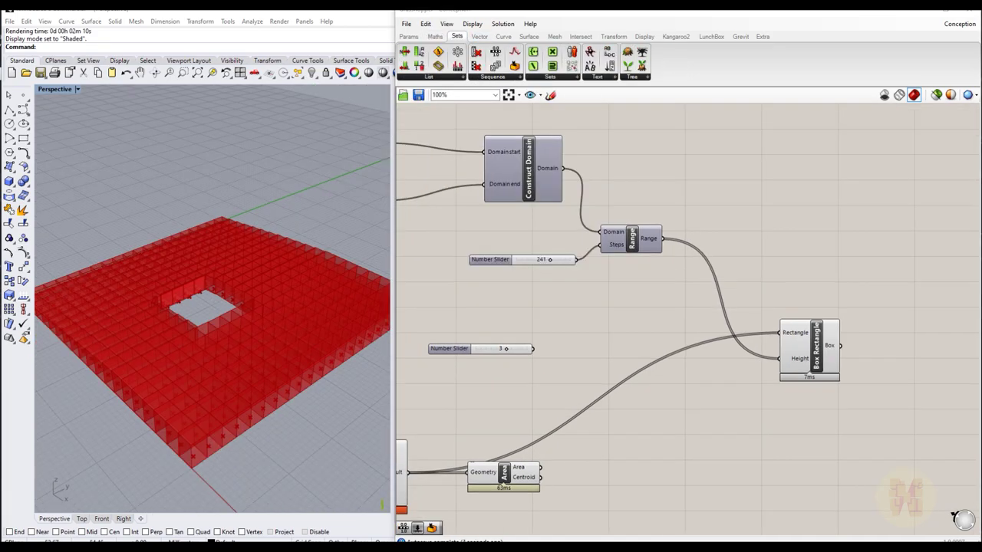
pyautogui.click(495, 78)
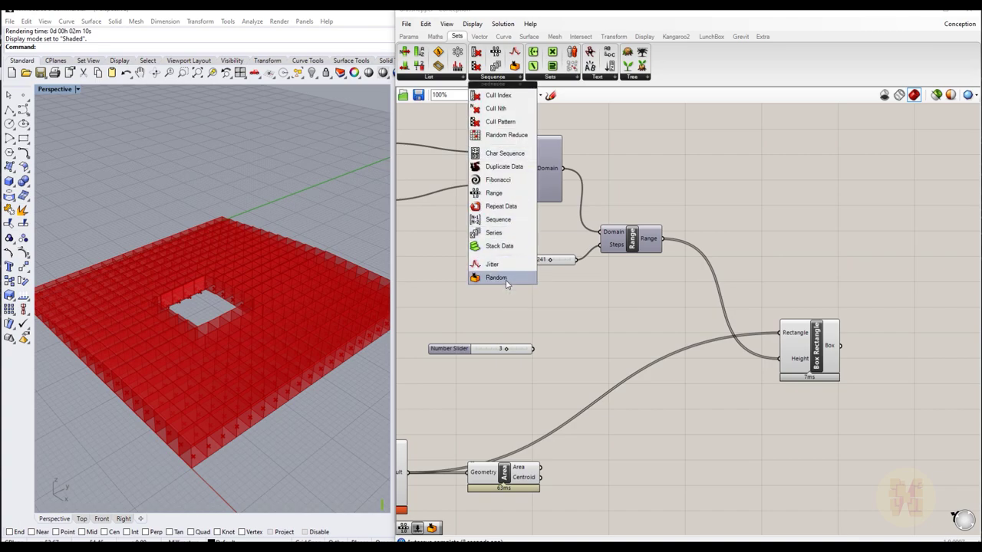
pyautogui.moveTo(496, 278); pyautogui.dragTo(756, 191)
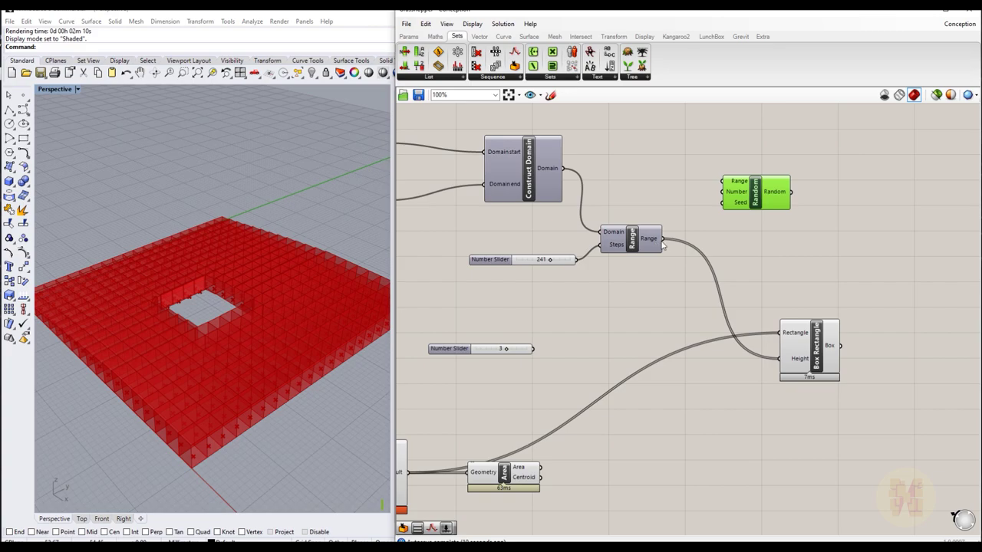
# Step: Connect the Range output to Random's Number input and the Construct Domain output to Random's Range input
pyautogui.moveTo(662, 241); pyautogui.dragTo(725, 192)
pyautogui.moveTo(566, 176); pyautogui.dragTo(724, 181)
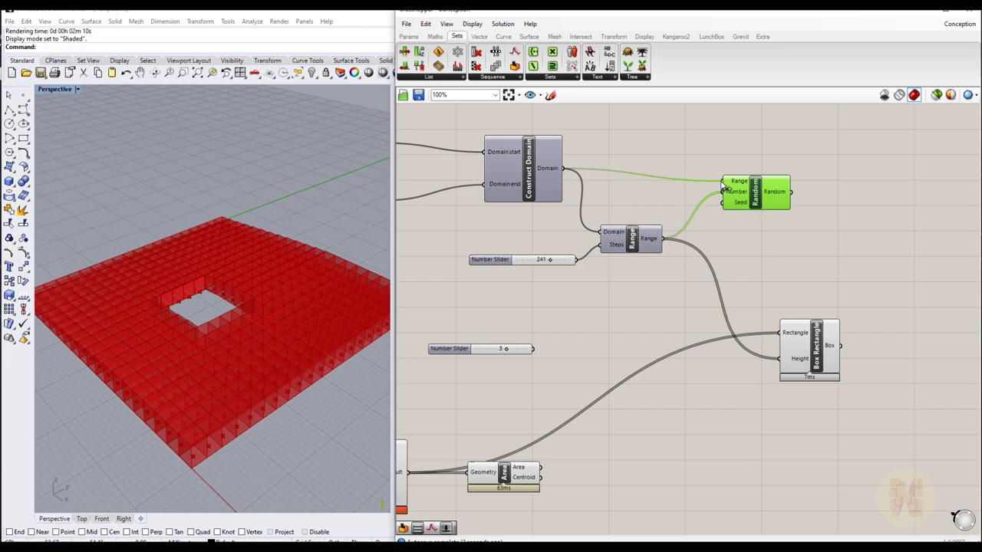
pyautogui.click(756, 235)
pyautogui.moveTo(776, 235); pyautogui.dragTo(754, 211, button='right')
pyautogui.moveTo(758, 172)
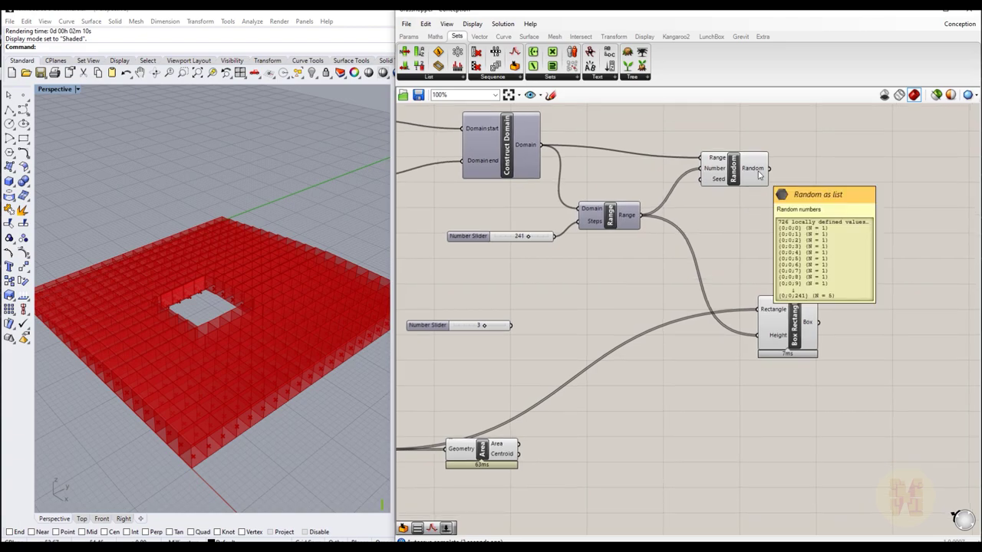
# Step: Set the Steps slider to 278 and connect the Random output to Box Rectangle's Height input in place of Range
pyautogui.moveTo(532, 238)
pyautogui.mouseDown()
pyautogui.moveTo(519, 239)
pyautogui.moveTo(545, 242)
pyautogui.moveTo(532, 237)
pyautogui.mouseUp()
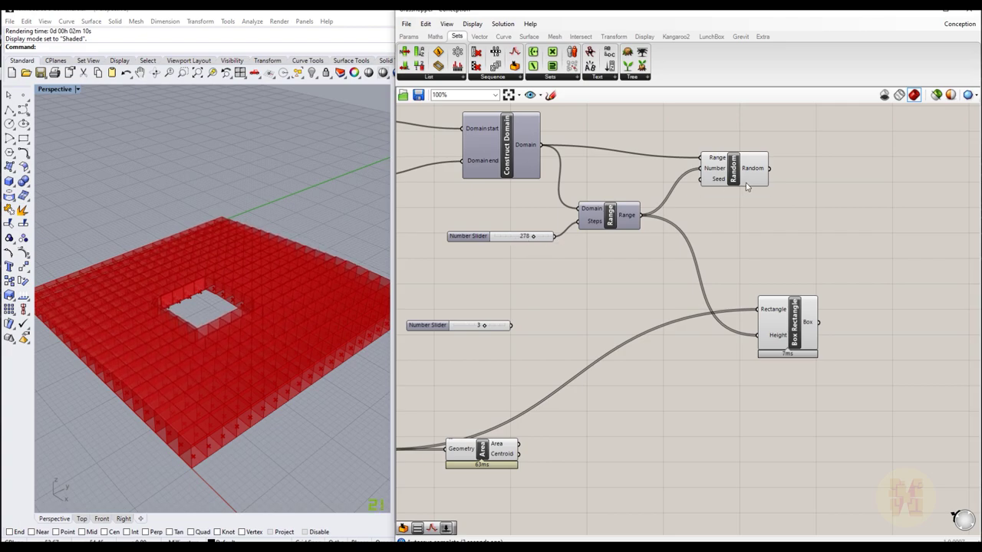
pyautogui.moveTo(770, 170); pyautogui.dragTo(757, 337)
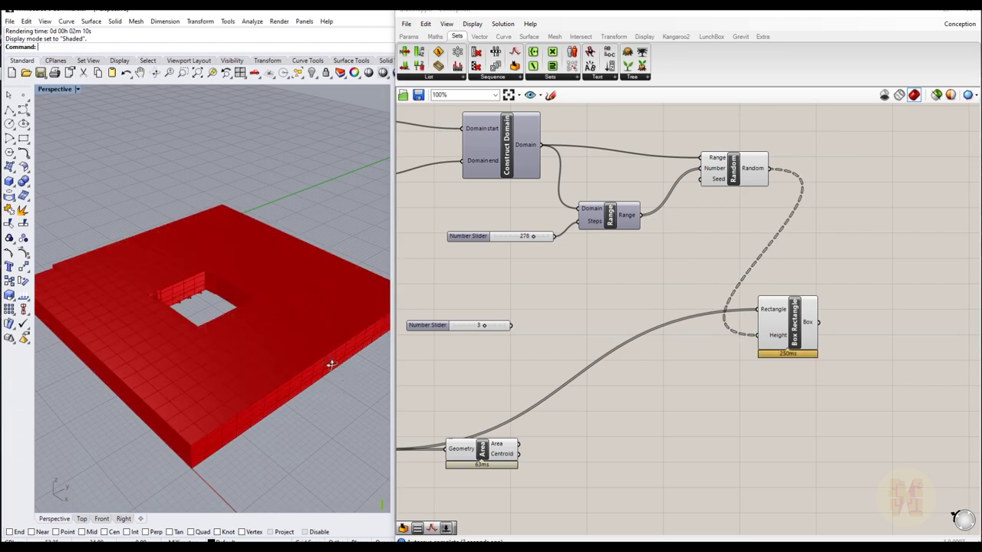
pyautogui.moveTo(313, 393); pyautogui.dragTo(309, 426, button='right')
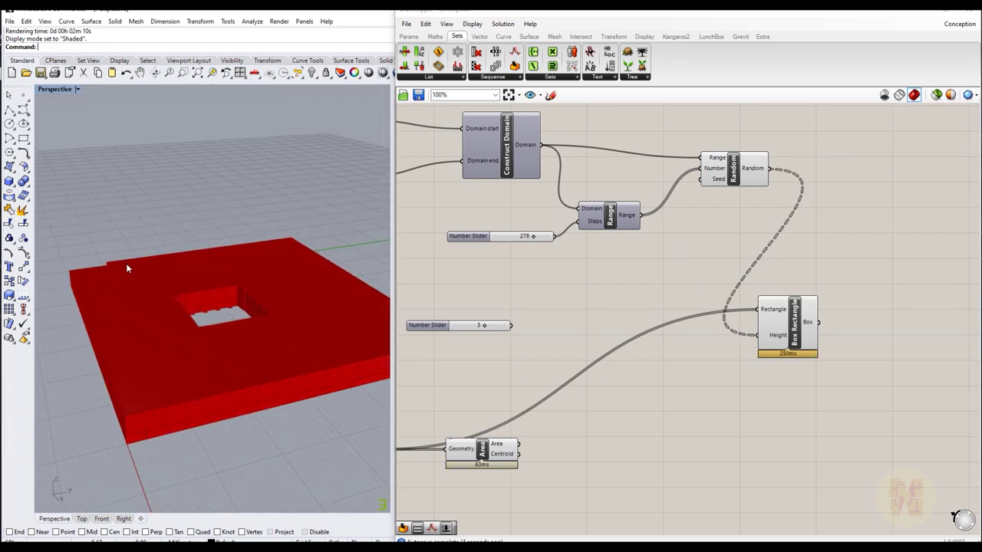
pyautogui.moveTo(200, 391); pyautogui.dragTo(223, 411, button='right')
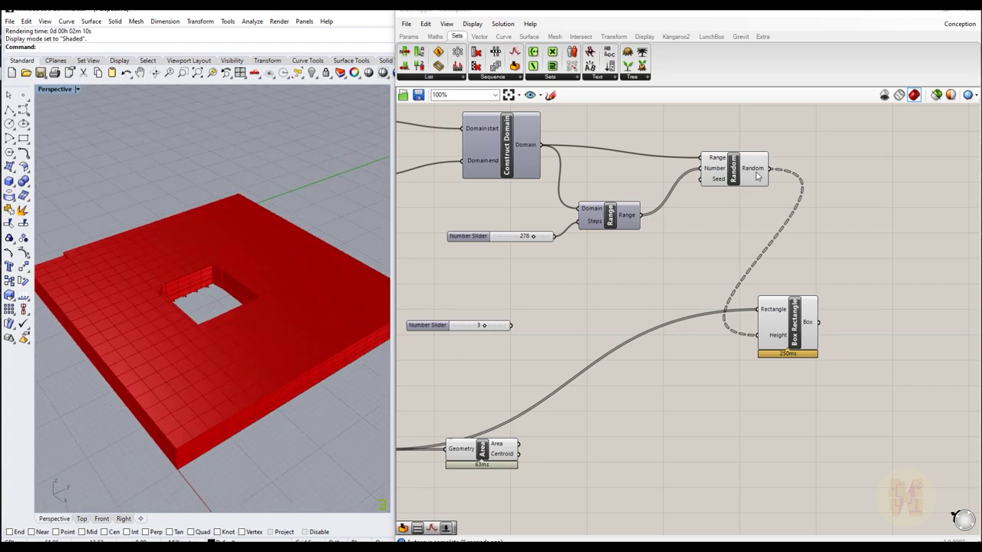
pyautogui.moveTo(756, 174)
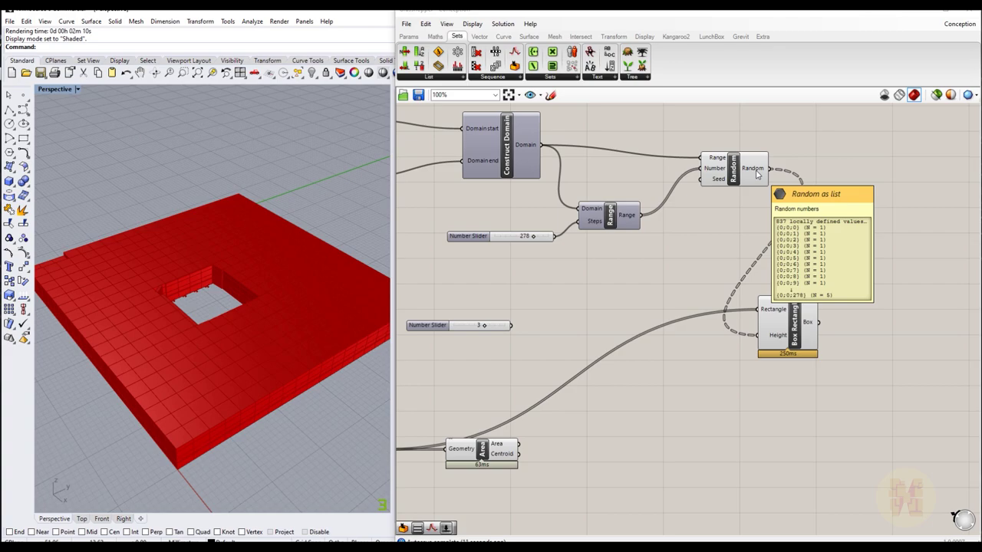
# Step: Flatten the Random output and lower the Steps slider to 223
pyautogui.rightClick(756, 174)
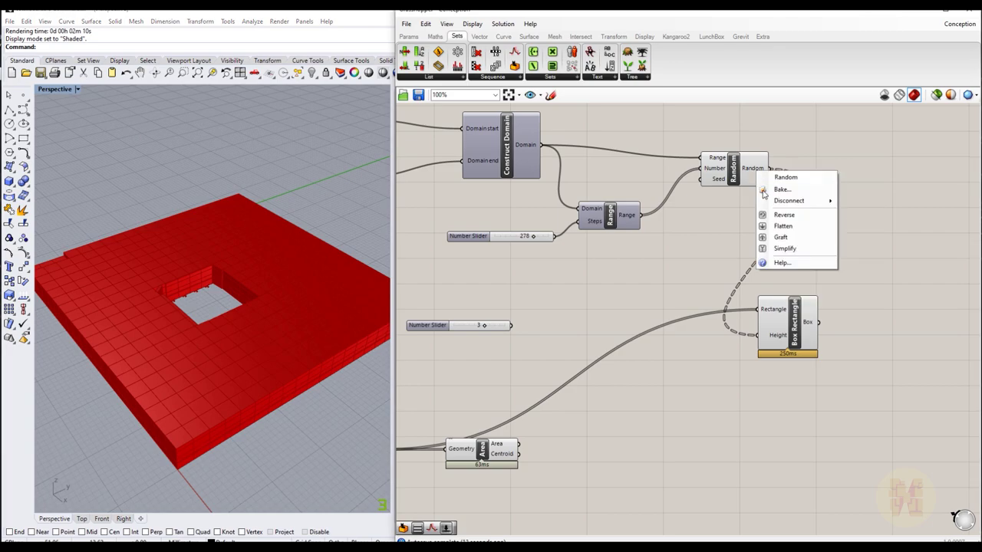
pyautogui.click(790, 225)
pyautogui.moveTo(289, 449); pyautogui.dragTo(222, 395, button='right')
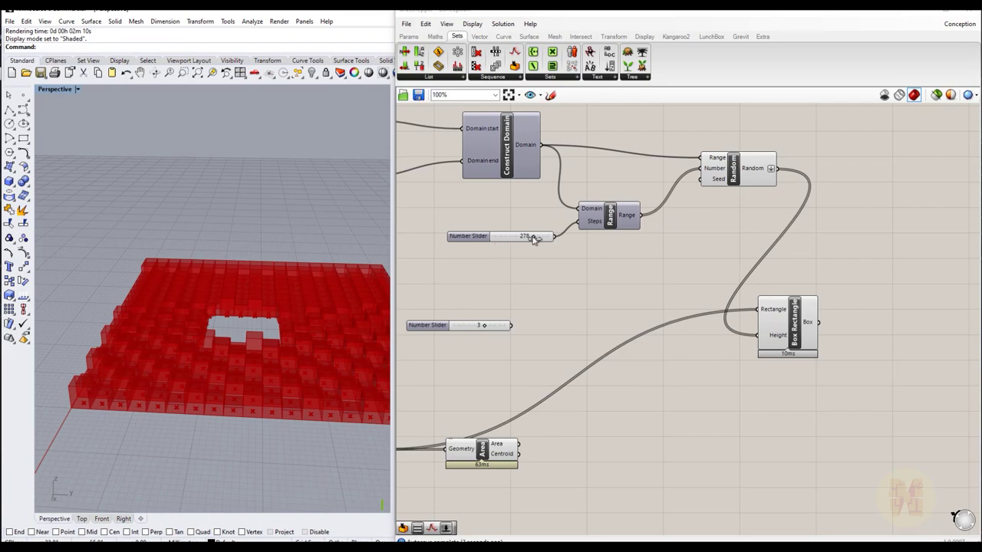
pyautogui.moveTo(534, 239)
pyautogui.mouseDown()
pyautogui.moveTo(522, 237)
pyautogui.moveTo(537, 241)
pyautogui.moveTo(521, 237)
pyautogui.moveTo(526, 243)
pyautogui.mouseUp()
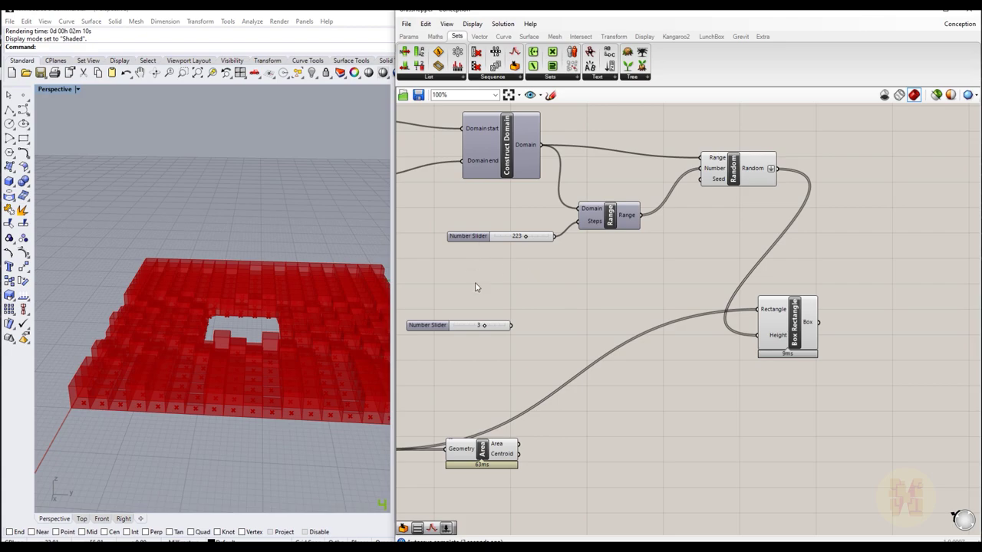
# Step: Connect the unused 3 slider to Random's Seed input, tidy the Random component's placement, and set the seed to 2
pyautogui.moveTo(421, 332); pyautogui.dragTo(461, 300)
pyautogui.moveTo(550, 294); pyautogui.dragTo(699, 180)
pyautogui.moveTo(760, 181); pyautogui.dragTo(748, 241)
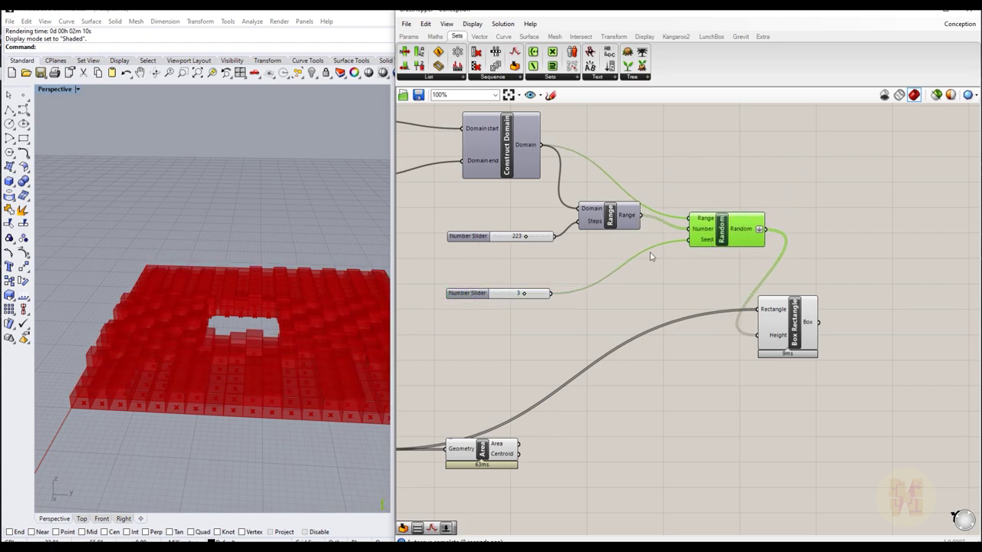
pyautogui.moveTo(525, 297)
pyautogui.mouseDown()
pyautogui.moveTo(488, 292)
pyautogui.moveTo(543, 294)
pyautogui.moveTo(514, 297)
pyautogui.mouseUp()
pyautogui.moveTo(337, 330); pyautogui.dragTo(280, 334, button='right')
# Step: Move the Area component clear of the wire running from Region Difference to Box Rectangle
pyautogui.scroll(-3, 547, 322)
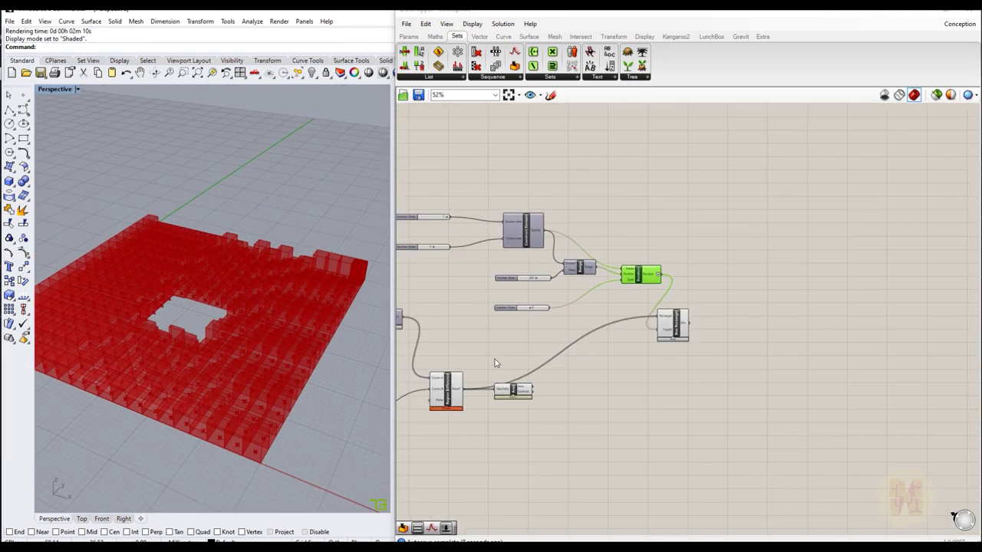
pyautogui.moveTo(478, 368); pyautogui.dragTo(530, 348, button='right')
pyautogui.scroll(3, 648, 358)
pyautogui.moveTo(494, 386); pyautogui.dragTo(583, 415)
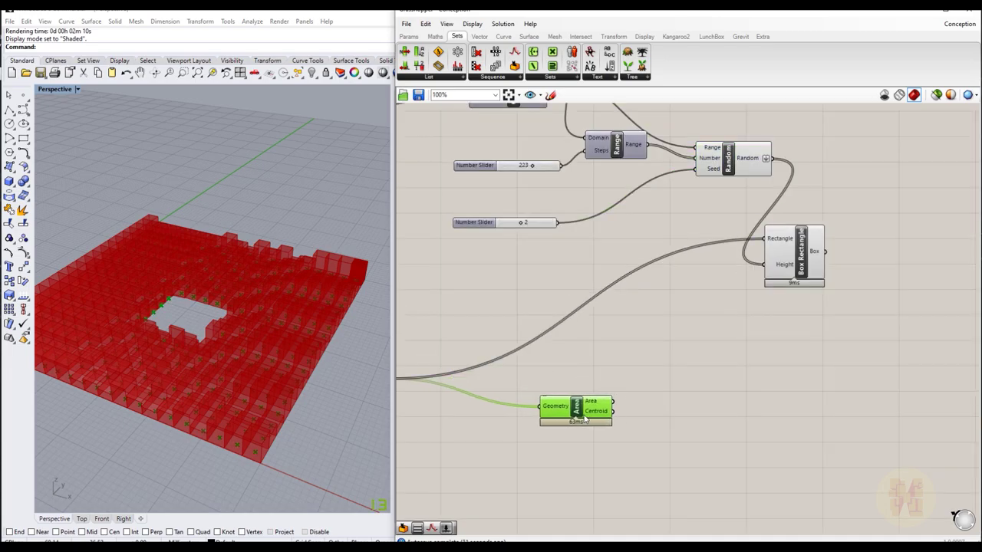
# Step: Turn off the preview of the Region Difference component
pyautogui.scroll(-2, 594, 345)
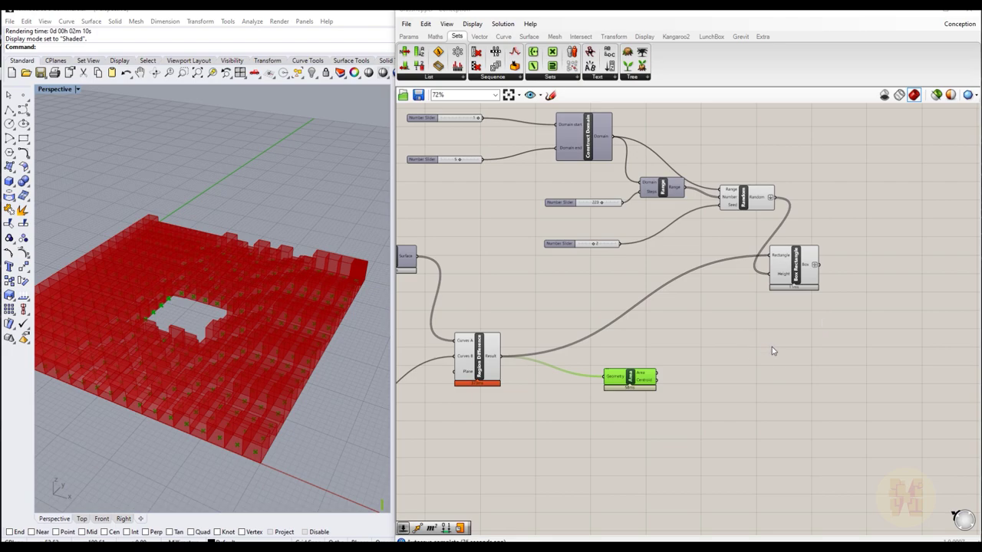
pyautogui.moveTo(772, 347); pyautogui.dragTo(619, 333, button='right')
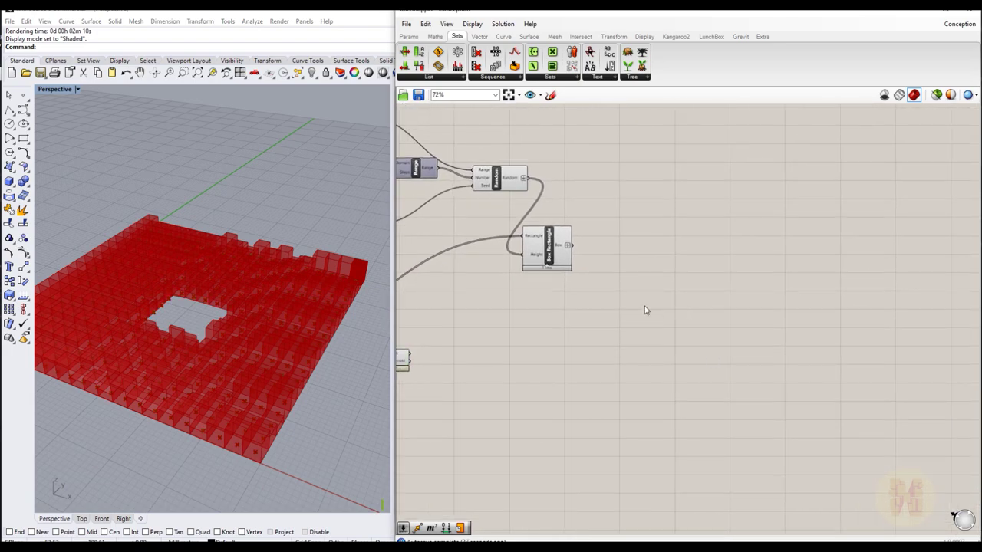
pyautogui.moveTo(529, 271); pyautogui.dragTo(686, 293, button='right')
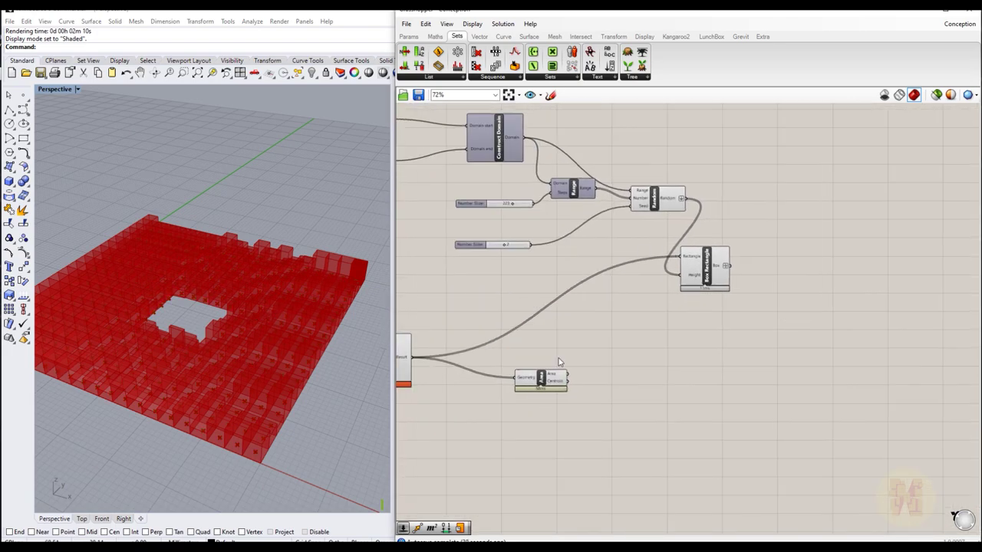
pyautogui.moveTo(558, 358); pyautogui.dragTo(674, 305, button='right')
pyautogui.click(511, 297)
pyautogui.rightClick(544, 223)
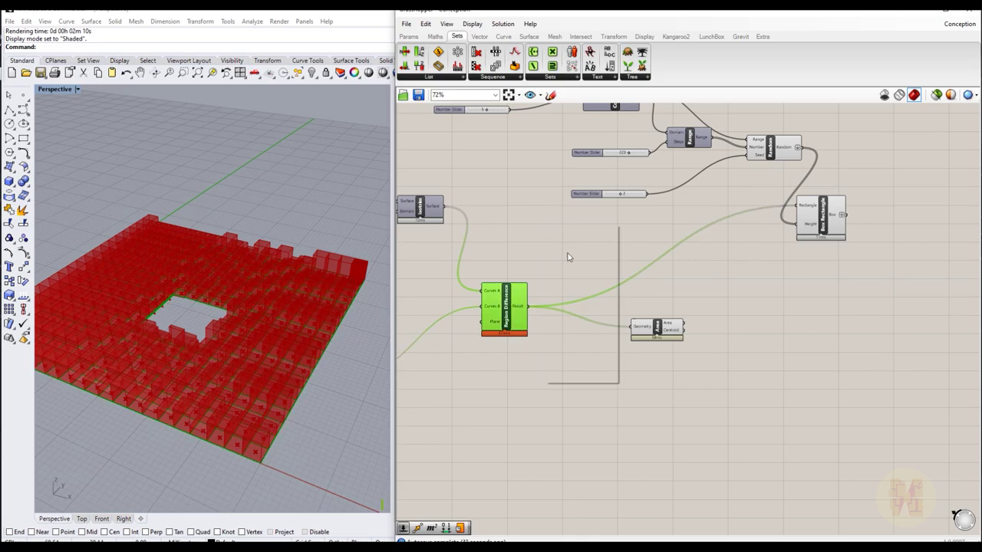
pyautogui.click(584, 241)
pyautogui.click(616, 271)
# Step: Turn off the preview of the Area component
pyautogui.moveTo(850, 294); pyautogui.dragTo(643, 329, button='right')
pyautogui.click(671, 247)
pyautogui.click(592, 210)
pyautogui.moveTo(558, 331); pyautogui.dragTo(733, 268, button='right')
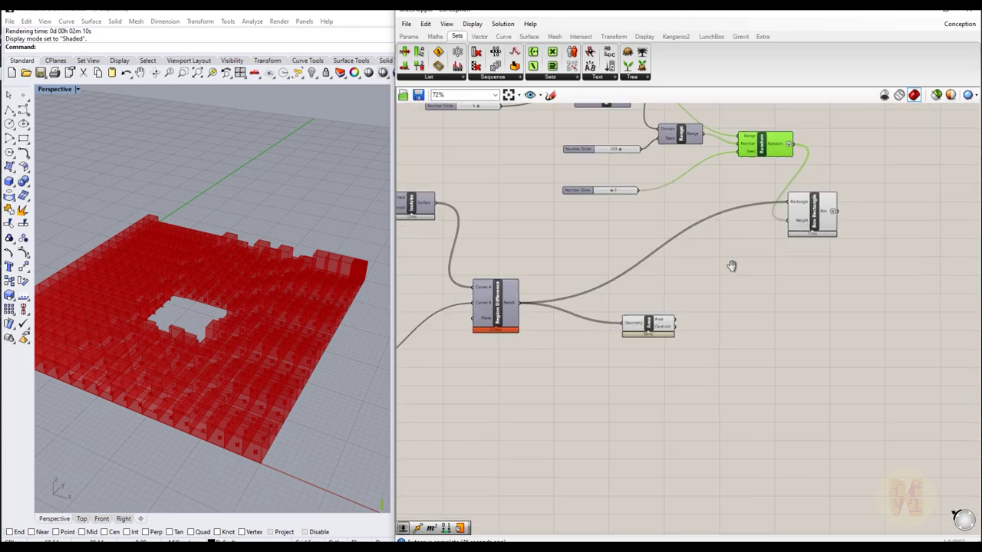
pyautogui.click(644, 323)
pyautogui.rightClick(678, 291)
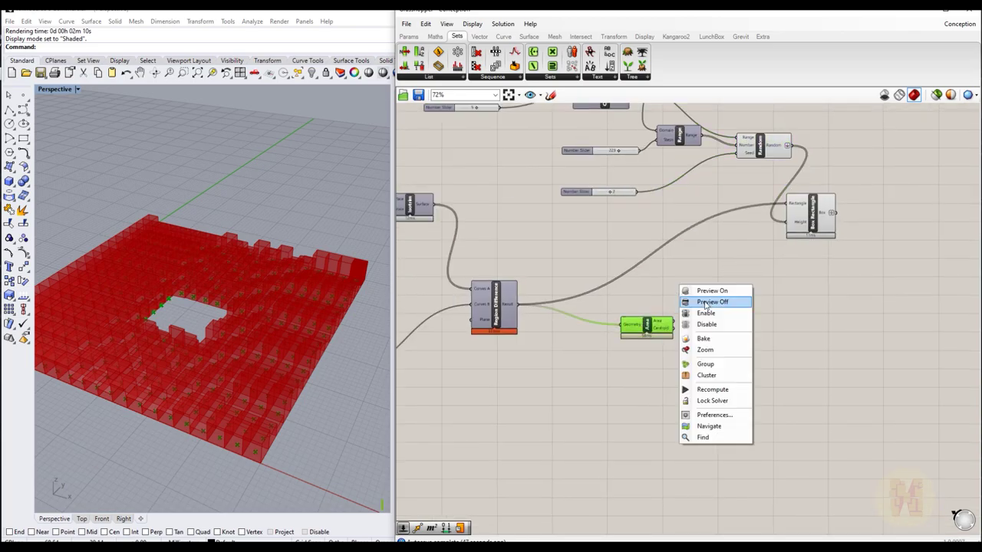
pyautogui.click(700, 303)
pyautogui.moveTo(695, 355); pyautogui.dragTo(560, 373, button='right')
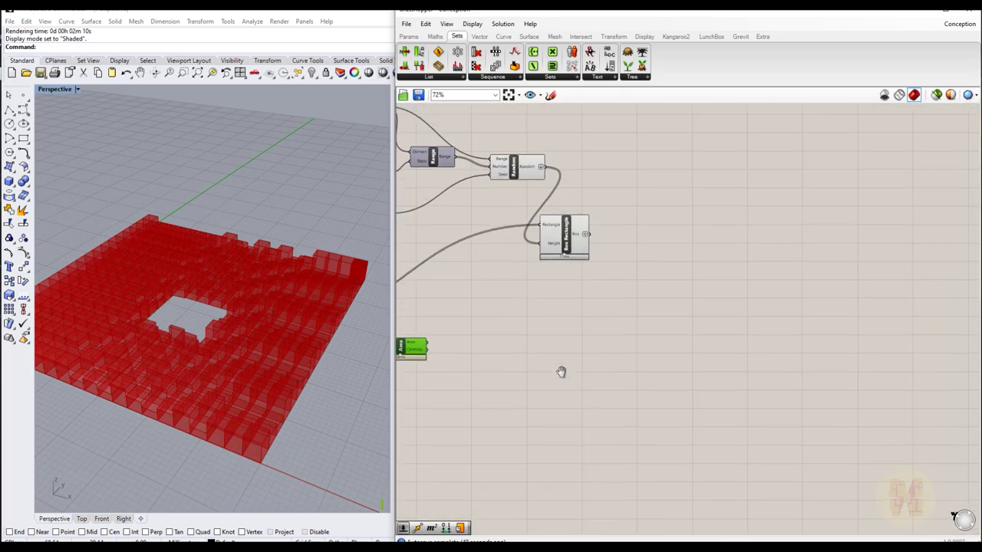
# Step: Add a Custom Preview component and connect the Box Rectangle output to its Geometry input
pyautogui.click(625, 300)
pyautogui.scroll(2, 616, 238)
pyautogui.doubleClick(678, 300)
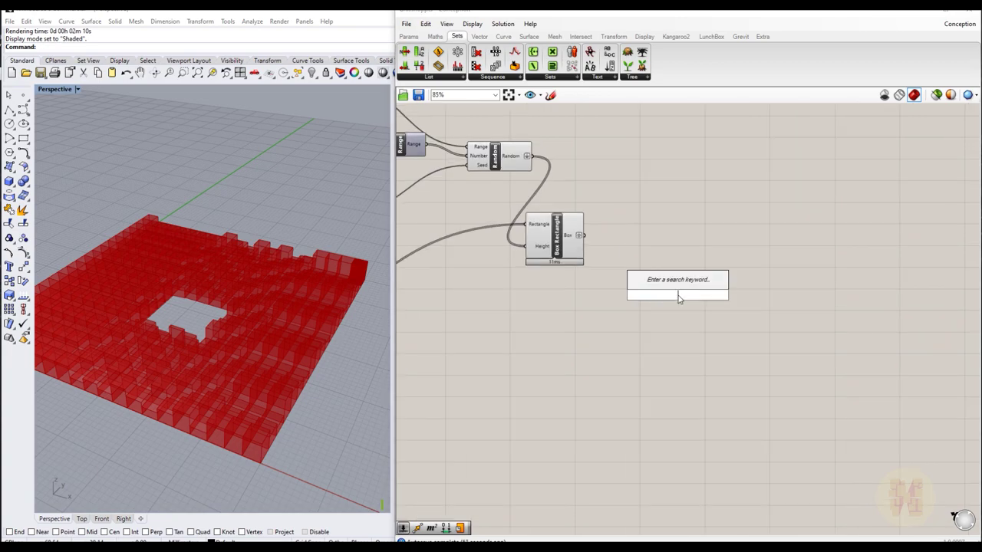
pyautogui.write('custom')
pyautogui.press('Return')
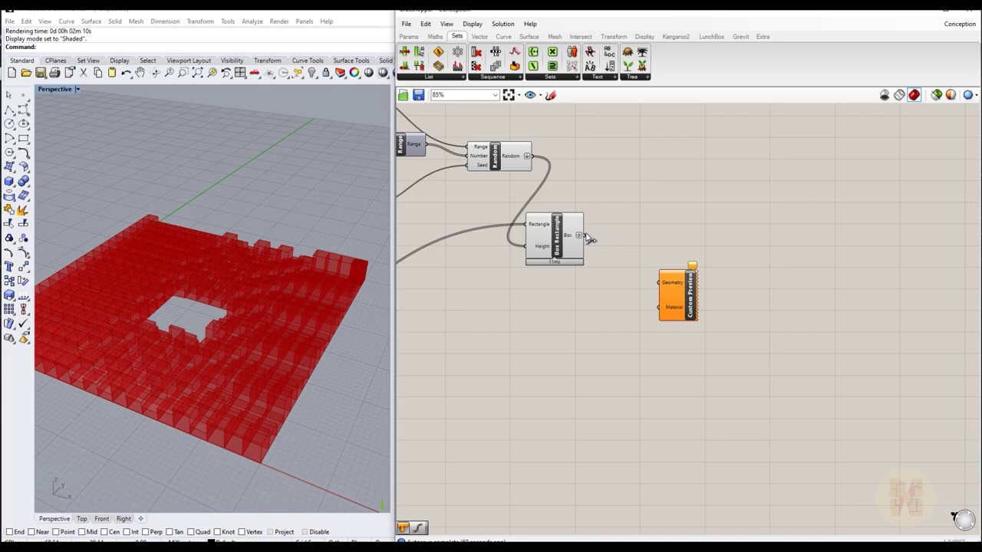
pyautogui.moveTo(585, 235); pyautogui.dragTo(659, 283)
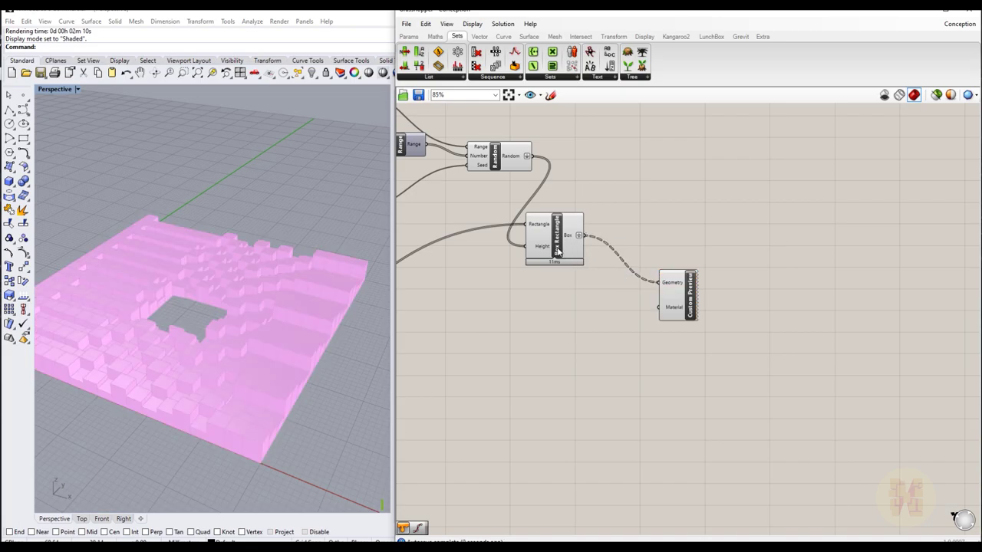
# Step: Turn off the preview of the Box Rectangle component
pyautogui.click(557, 250)
pyautogui.middleClick(625, 184)
pyautogui.click(635, 199)
pyautogui.click(653, 244)
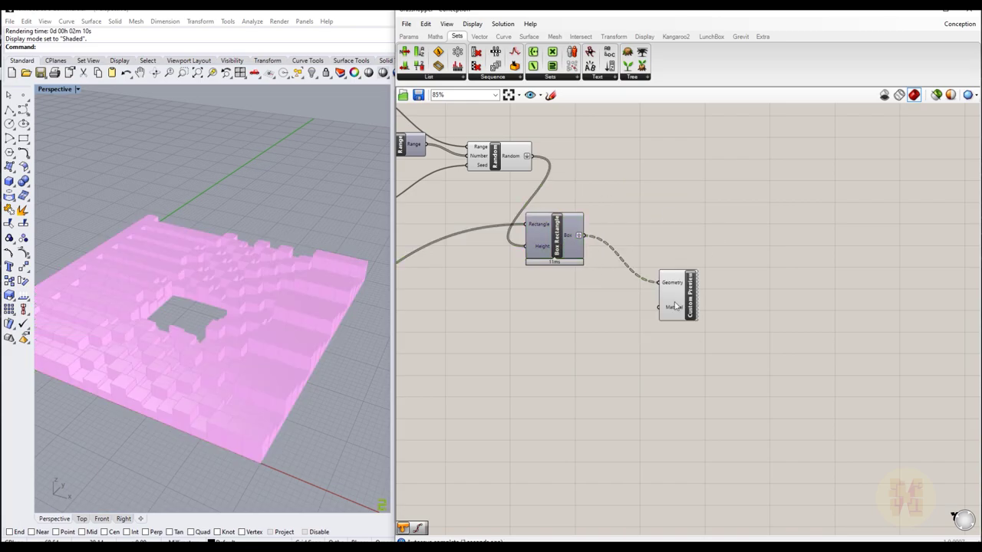
# Step: Add a Colour Swatch below Box Rectangle and connect it to Custom Preview's Material input
pyautogui.doubleClick(610, 339)
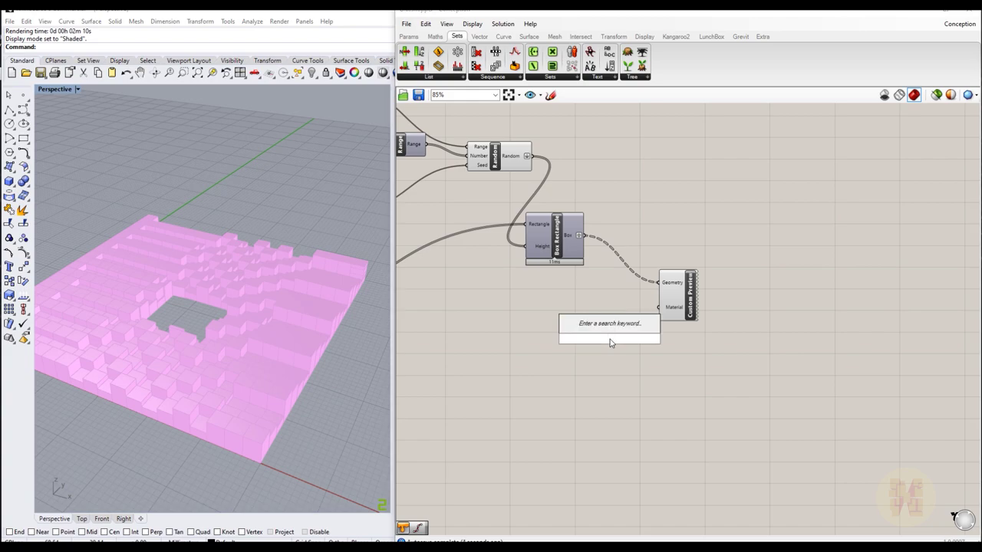
pyautogui.write('swa')
pyautogui.press('BackSpace')
pyautogui.press('BackSpace')
pyautogui.press('BackSpace')
pyautogui.write('c')
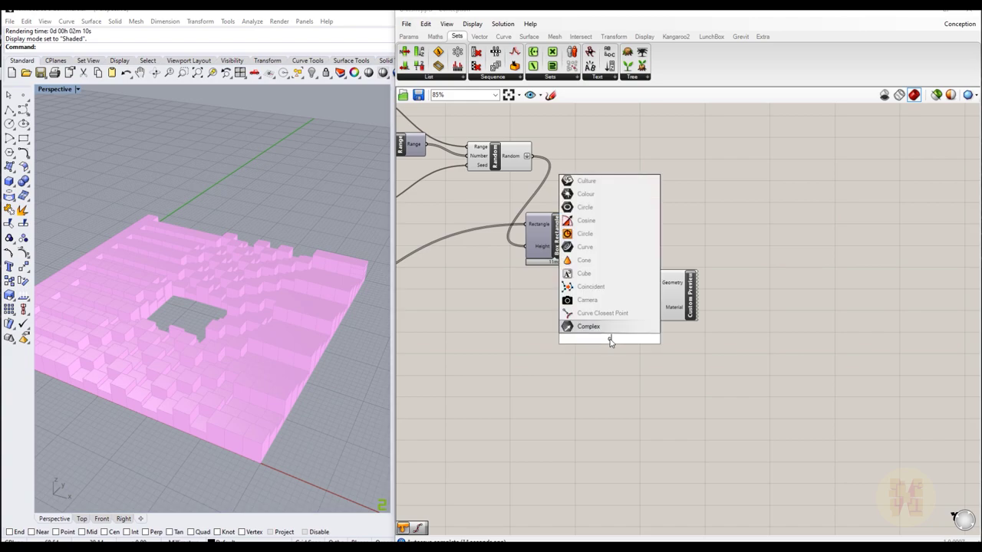
pyautogui.write('olo')
pyautogui.press('Up')
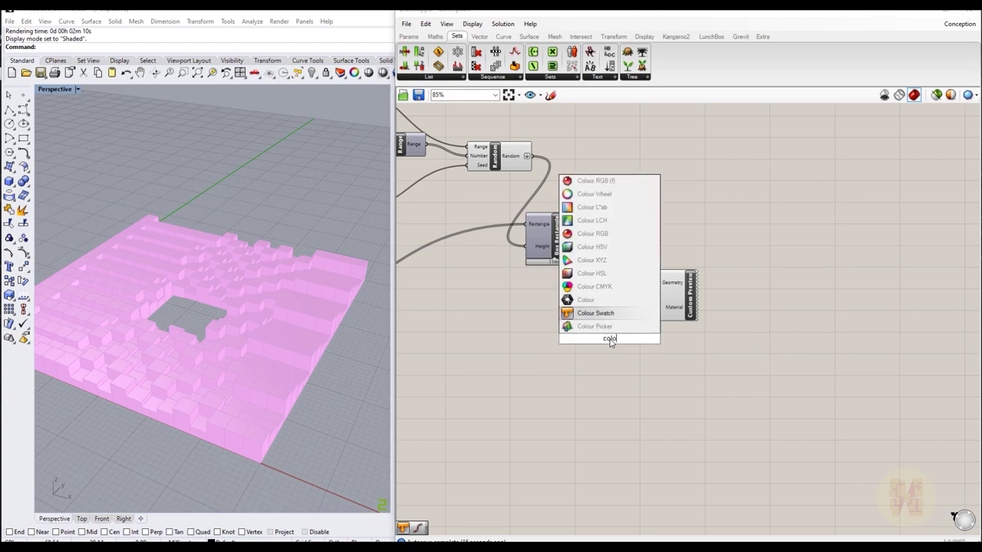
pyautogui.press('Return')
pyautogui.scroll(3, 611, 342)
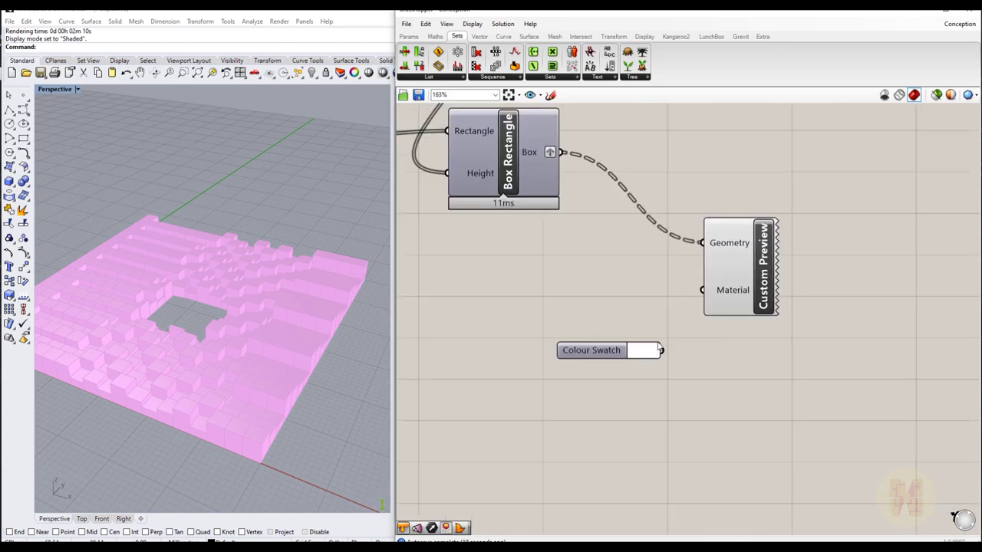
pyautogui.moveTo(662, 353); pyautogui.dragTo(701, 290)
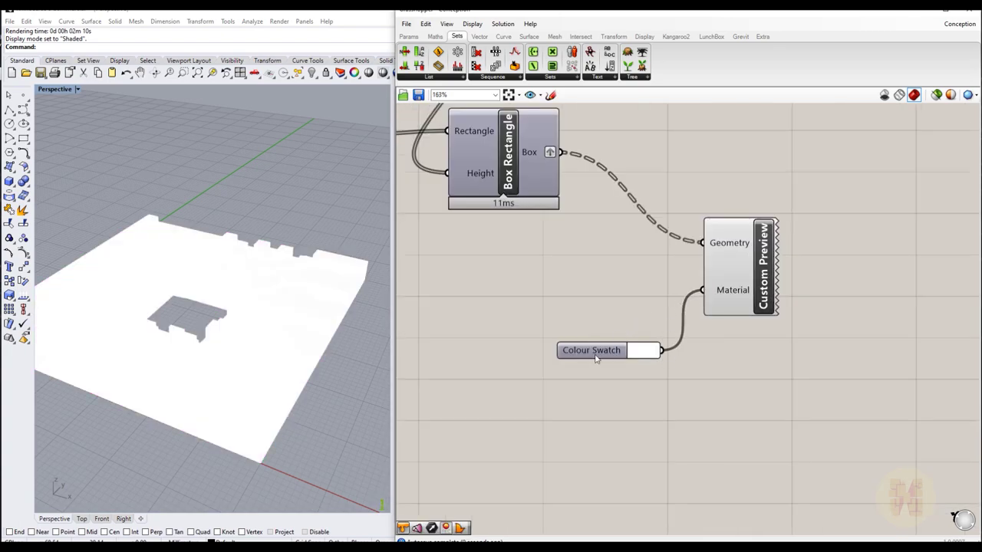
# Step: Move the Colour Swatch away from Custom Preview and change its colour to a light grey
pyautogui.moveTo(598, 354); pyautogui.dragTo(547, 345)
pyautogui.click(576, 335)
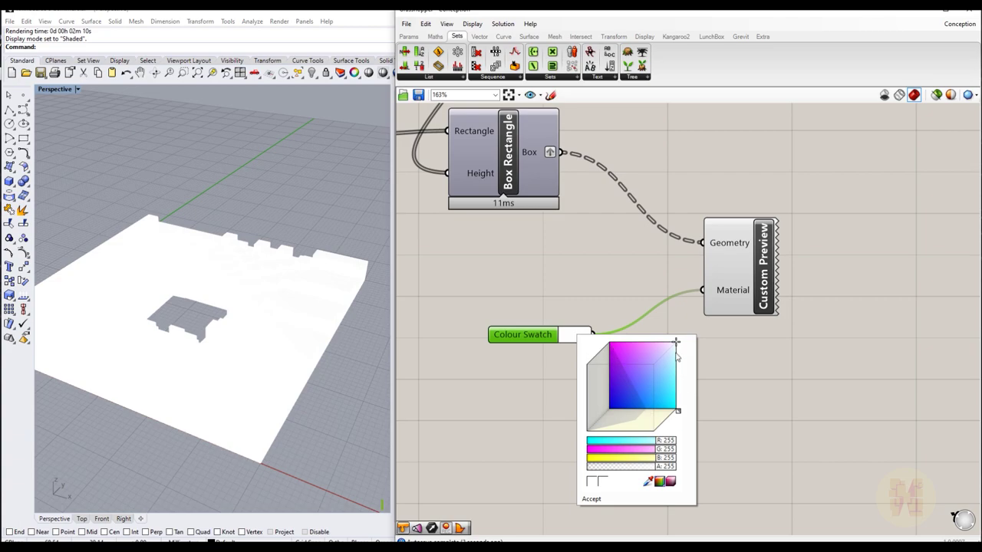
pyautogui.moveTo(672, 354); pyautogui.dragTo(635, 379)
pyautogui.moveTo(678, 412)
pyautogui.mouseDown()
pyautogui.moveTo(656, 431)
pyautogui.moveTo(664, 425)
pyautogui.mouseUp()
pyautogui.moveTo(622, 397); pyautogui.dragTo(710, 401)
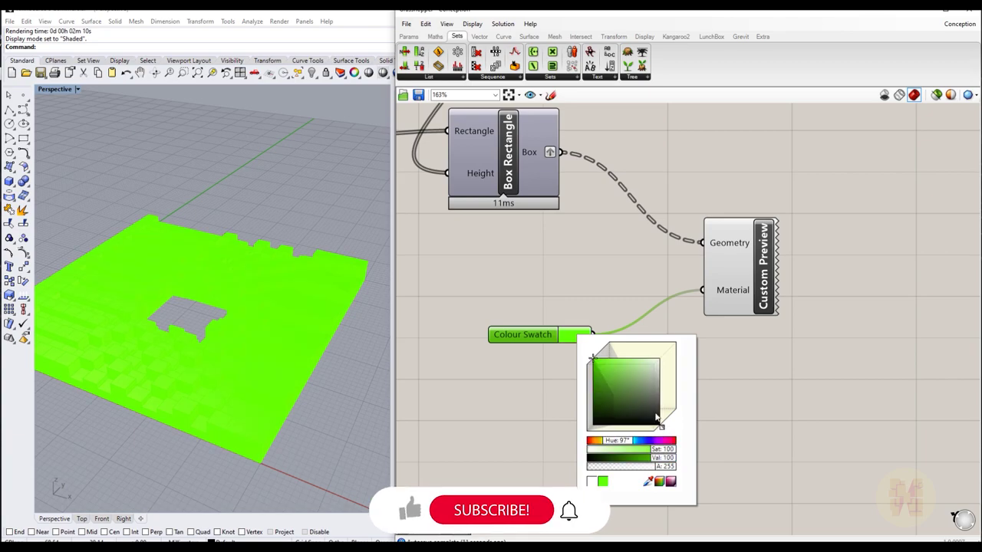
pyautogui.moveTo(656, 416); pyautogui.dragTo(674, 381)
pyautogui.click(281, 189)
# Step: Switch the Perspective viewport to the Rendered display mode
pyautogui.scroll(-5, 304, 196)
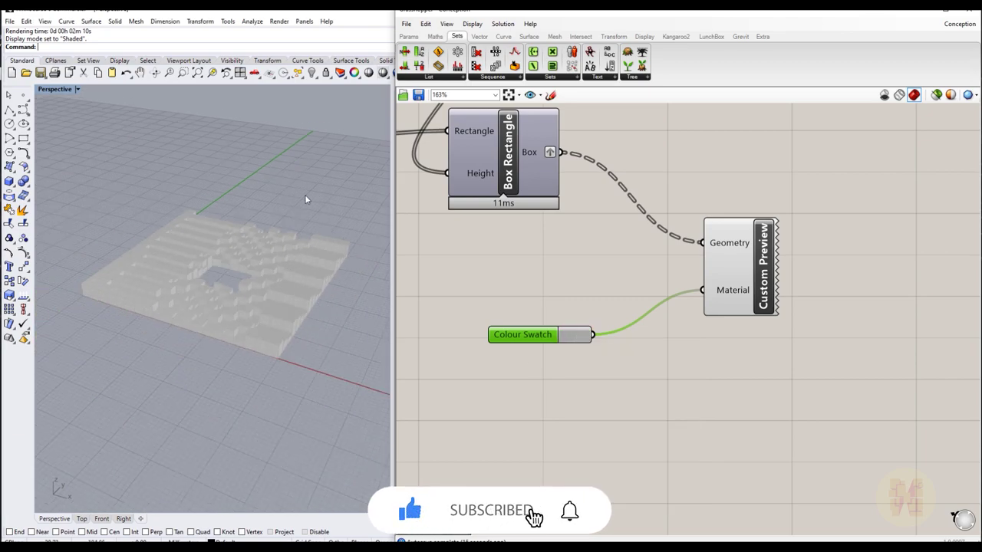
pyautogui.moveTo(254, 260); pyautogui.dragTo(240, 271, button='right')
pyautogui.scroll(4, 253, 217)
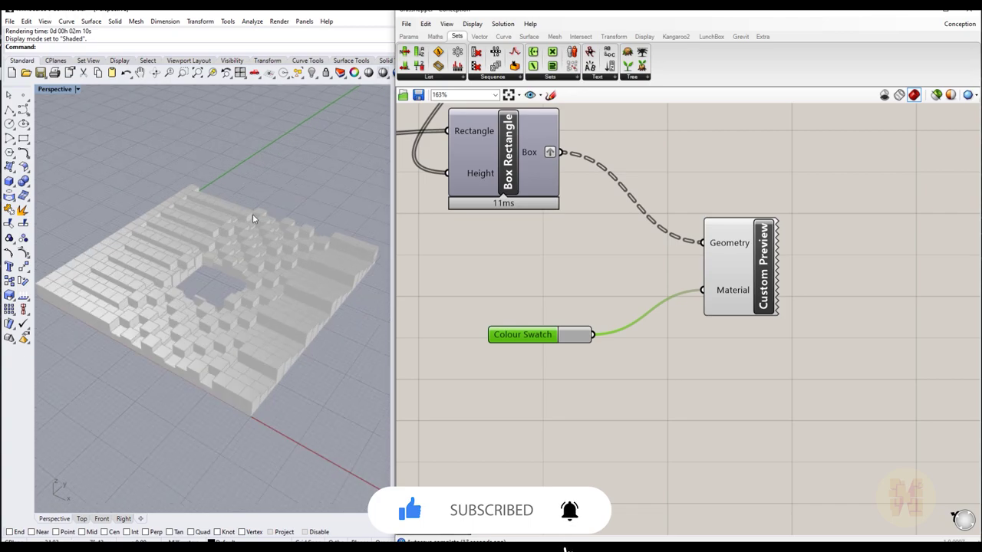
pyautogui.click(77, 89)
pyautogui.click(65, 138)
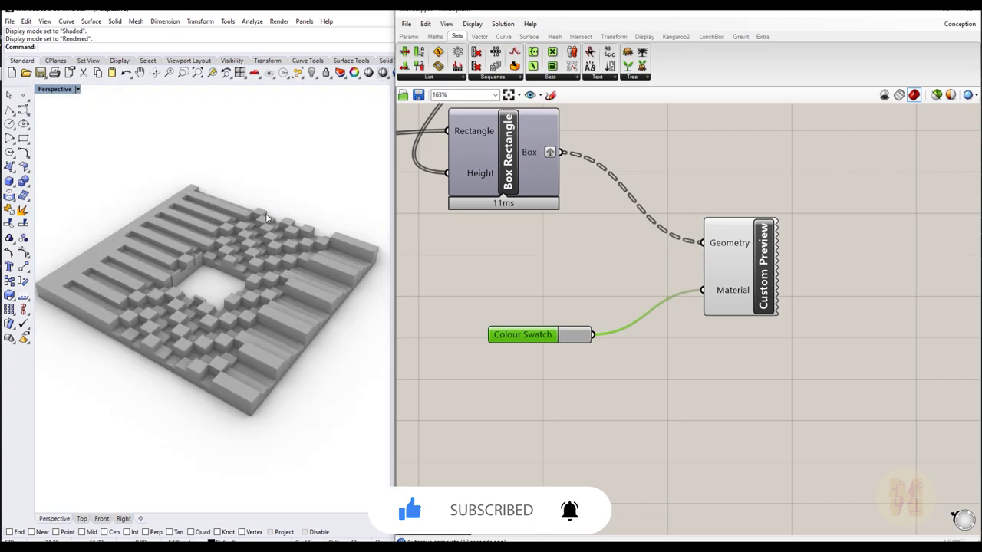
# Step: Relocate the opening in the grid by setting the two-axis slider that drives Move's Motion to about 8.68 ; 1.5
pyautogui.scroll(-5, 463, 322)
pyautogui.moveTo(511, 296); pyautogui.dragTo(693, 271, button='right')
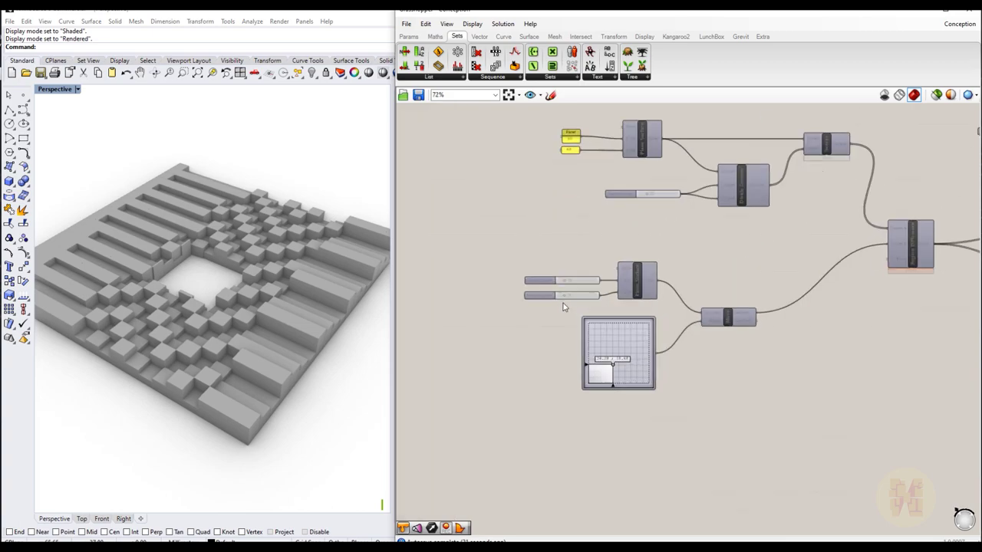
pyautogui.scroll(3, 563, 306)
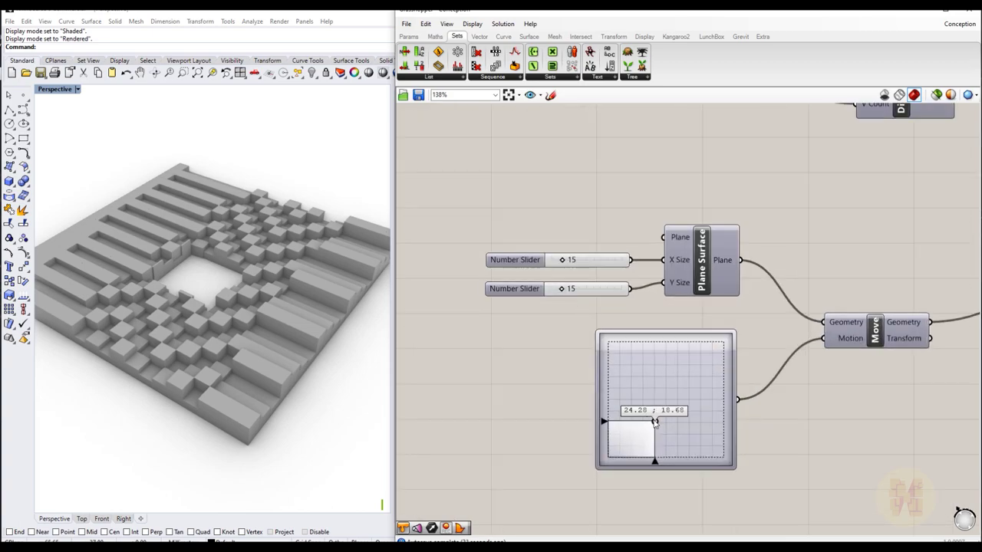
pyautogui.moveTo(645, 391); pyautogui.dragTo(662, 429)
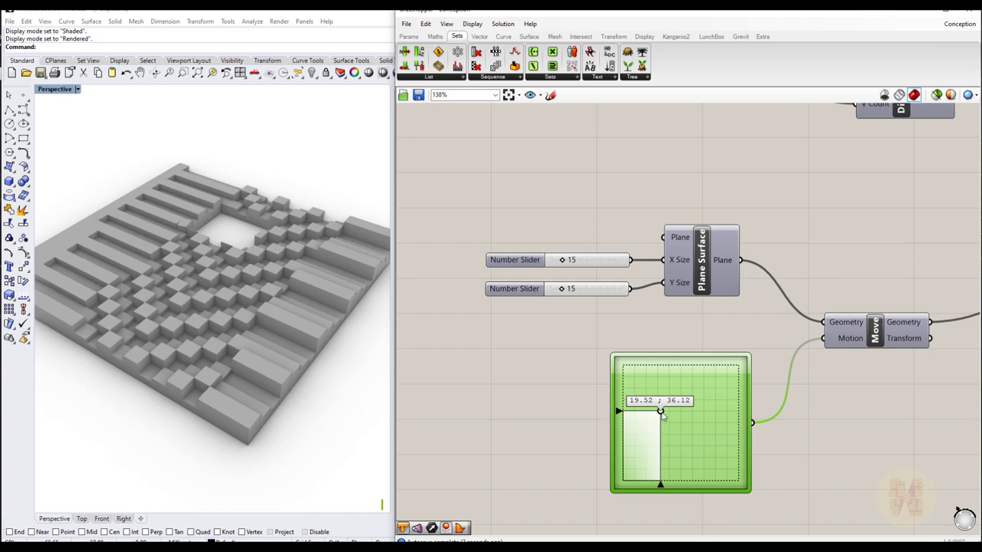
pyautogui.click(688, 461)
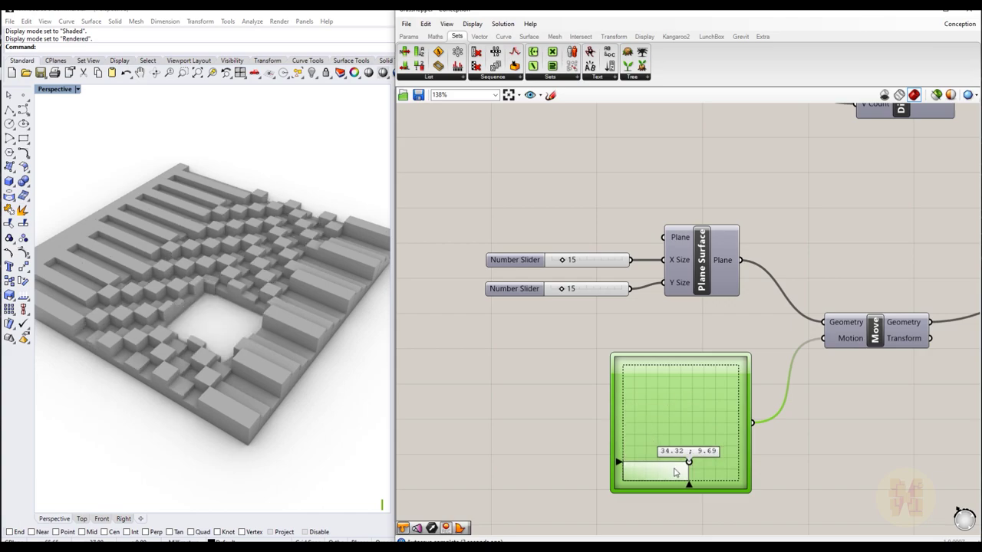
pyautogui.moveTo(664, 473); pyautogui.dragTo(634, 489)
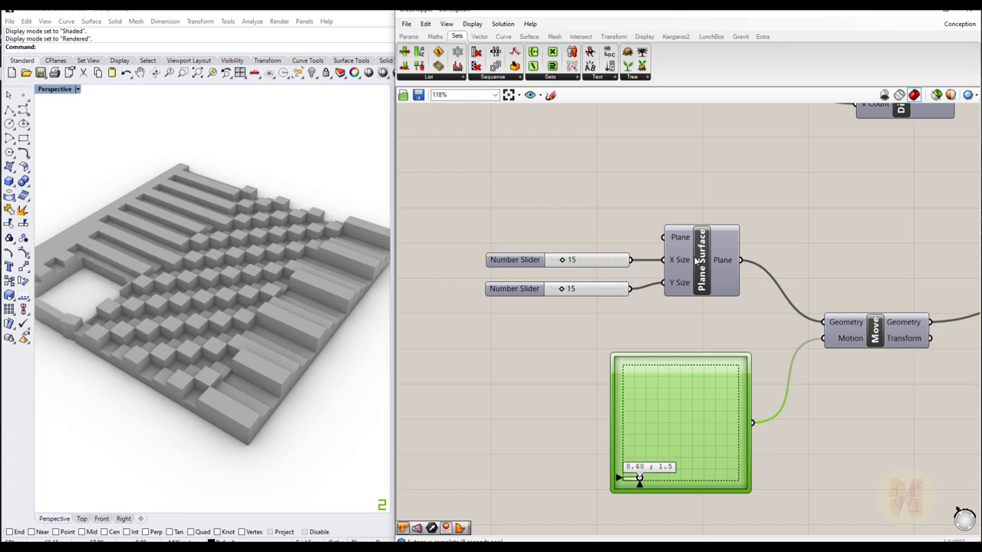
# Step: Nudge the unused Area component slightly closer to the Region Difference output
pyautogui.scroll(-8, 694, 261)
pyautogui.moveTo(858, 260); pyautogui.dragTo(651, 311, button='right')
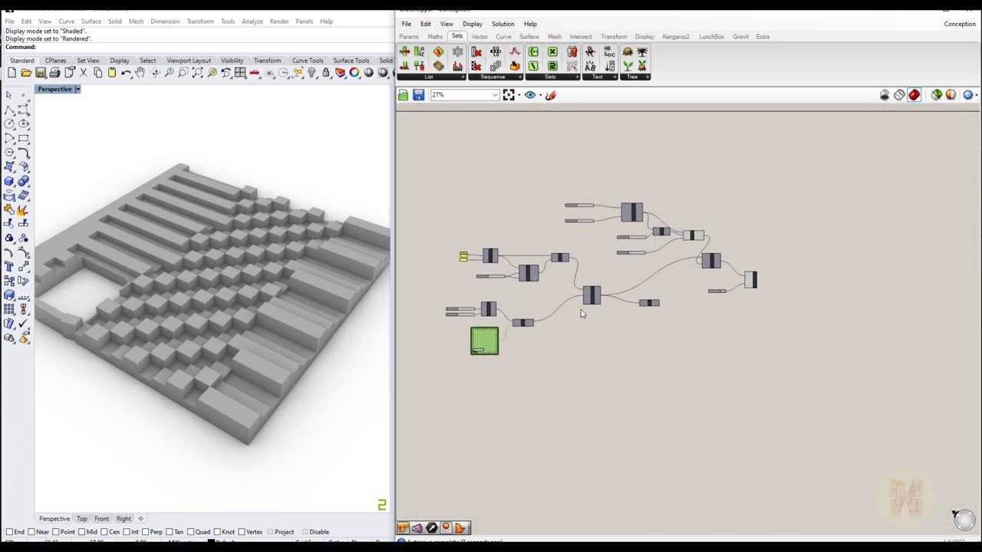
pyautogui.scroll(7, 677, 299)
pyautogui.click(587, 338)
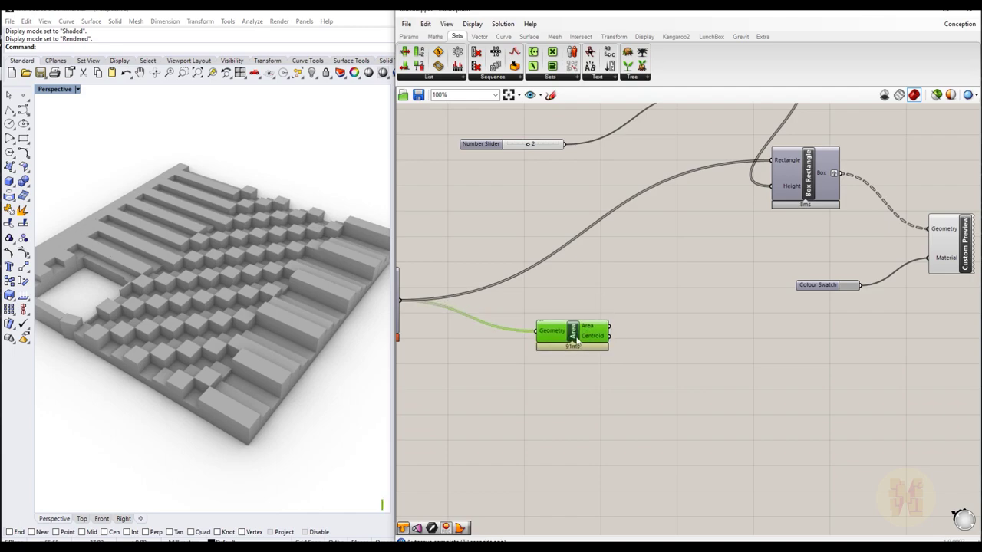
pyautogui.moveTo(590, 332)
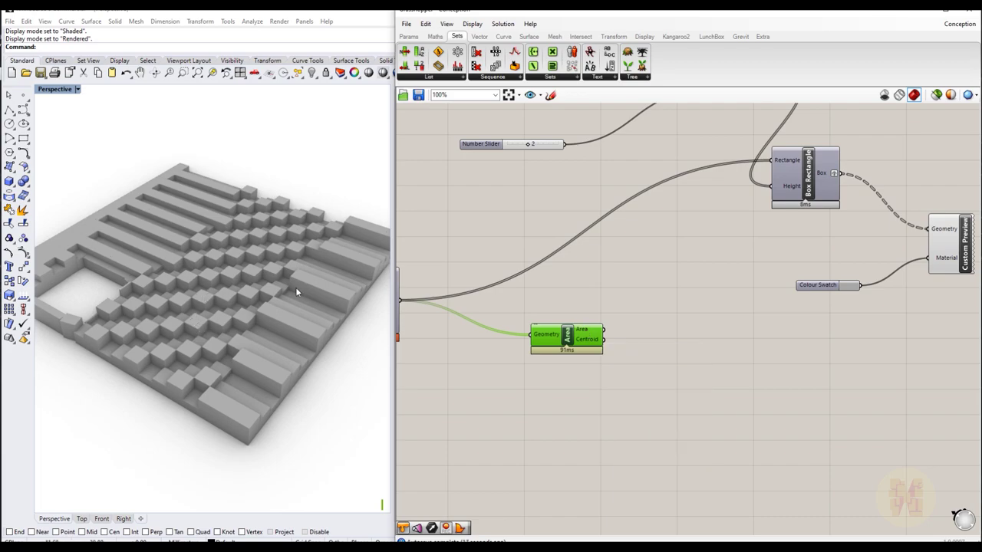
pyautogui.moveTo(581, 337); pyautogui.dragTo(581, 326)
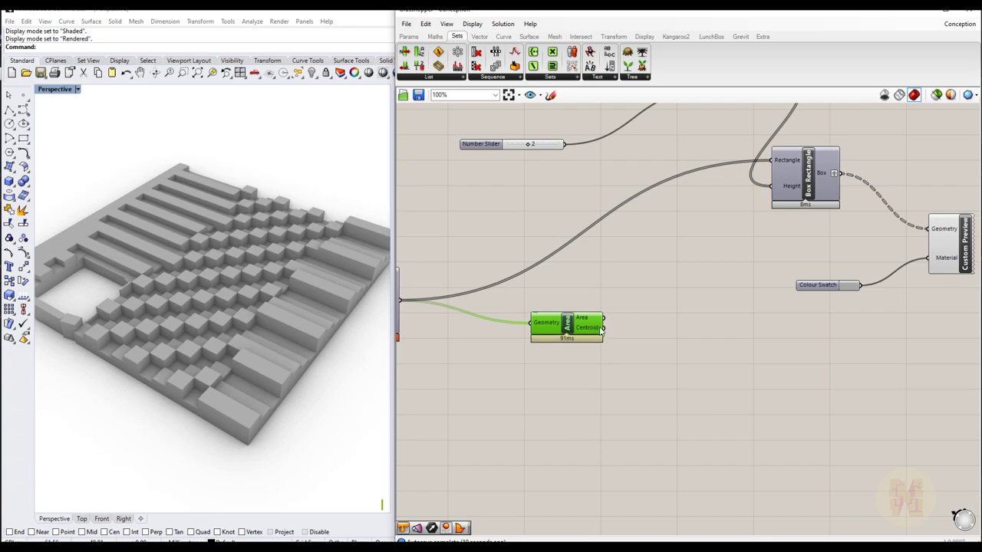
# Step: Review the whole definition, from the grid and opening components through the random heights to the Custom Preview
pyautogui.moveTo(600, 322); pyautogui.dragTo(562, 326, button='right')
pyautogui.moveTo(680, 311); pyautogui.dragTo(515, 422, button='right')
pyautogui.moveTo(515, 247); pyautogui.dragTo(694, 323, button='right')
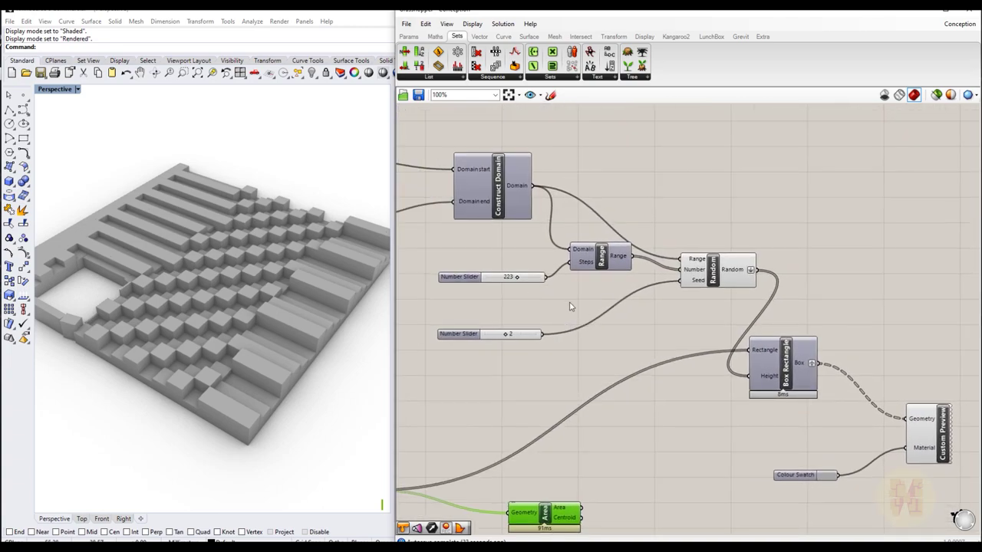
pyautogui.moveTo(614, 251); pyautogui.dragTo(684, 254, button='right')
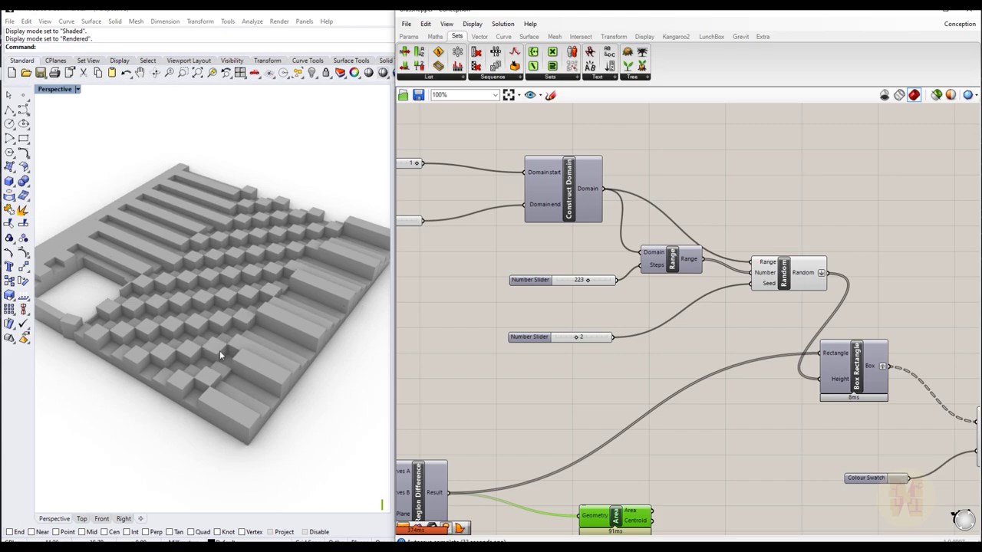
pyautogui.scroll(-6, 719, 329)
pyautogui.moveTo(662, 346); pyautogui.dragTo(747, 262, button='right')
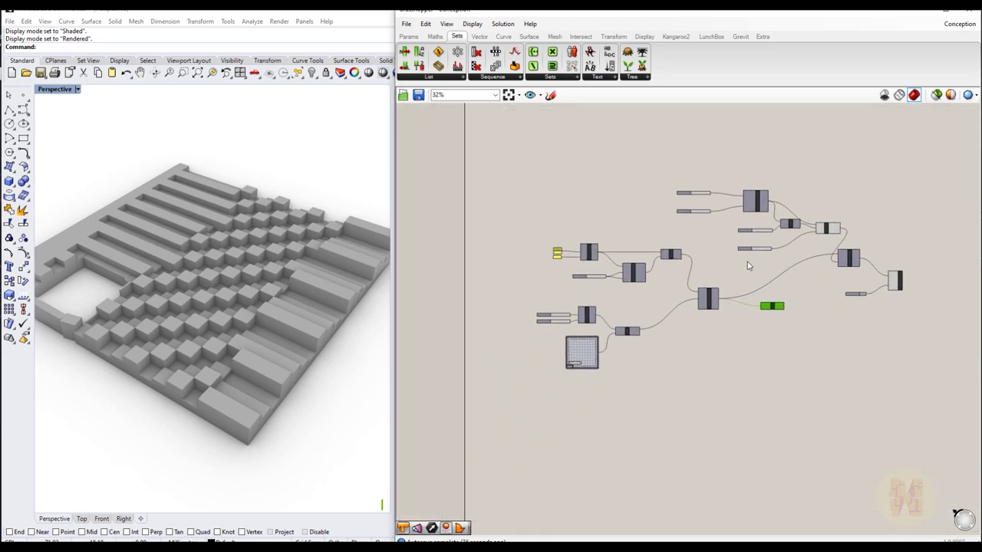
pyautogui.scroll(2, 701, 309)
pyautogui.scroll(2, 599, 288)
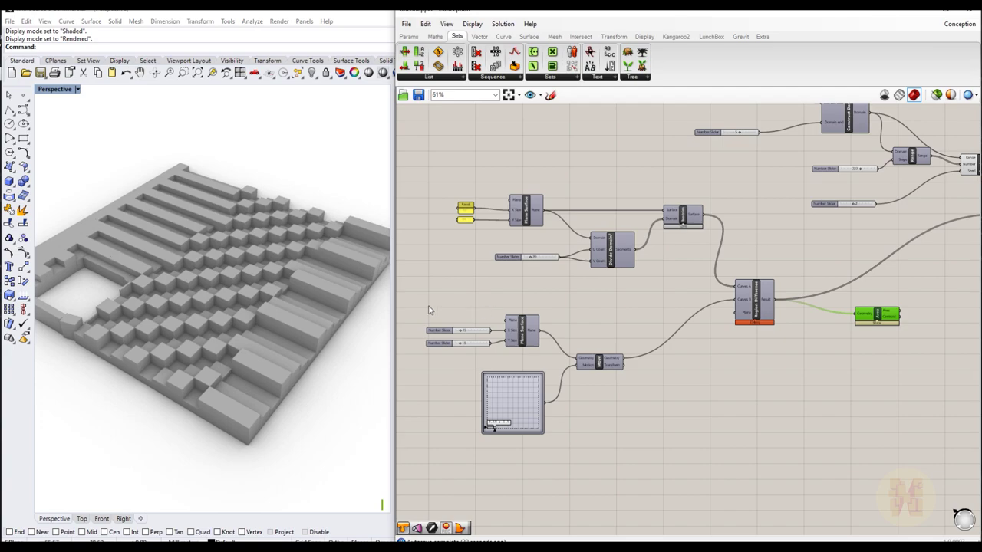
pyautogui.moveTo(741, 306); pyautogui.dragTo(484, 302, button='right')
pyautogui.click(284, 300)
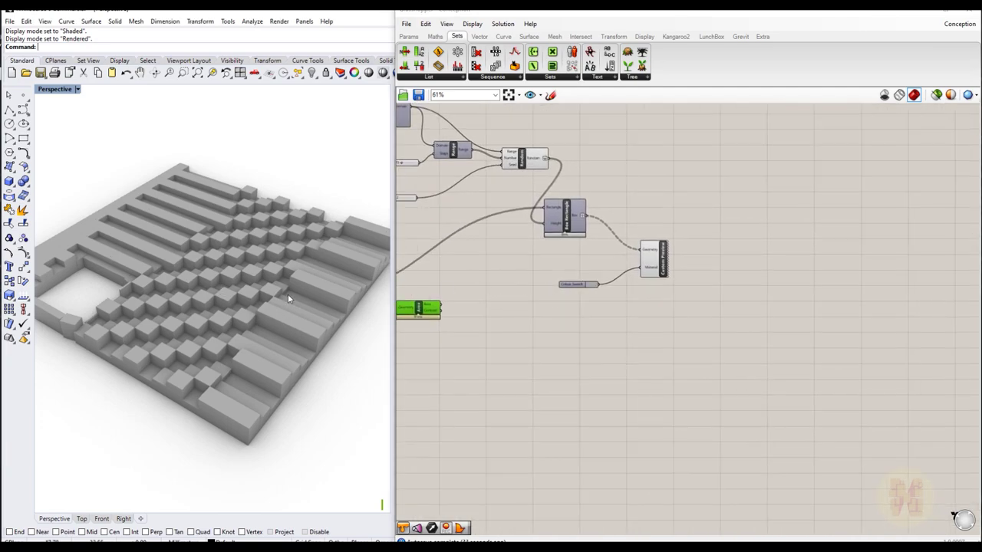
pyautogui.moveTo(421, 267); pyautogui.dragTo(524, 286, button='right')
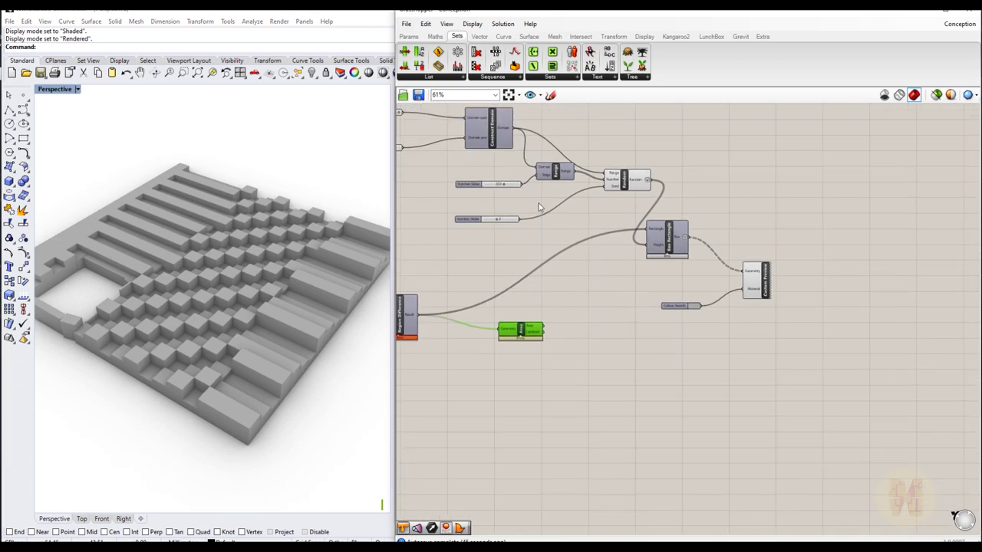
# Step: Bake the Custom Preview geometry into Rhino with the default attributes and select one of the baked boxes
pyautogui.moveTo(814, 243); pyautogui.dragTo(678, 215, button='right')
pyautogui.scroll(3, 654, 261)
pyautogui.click(597, 232)
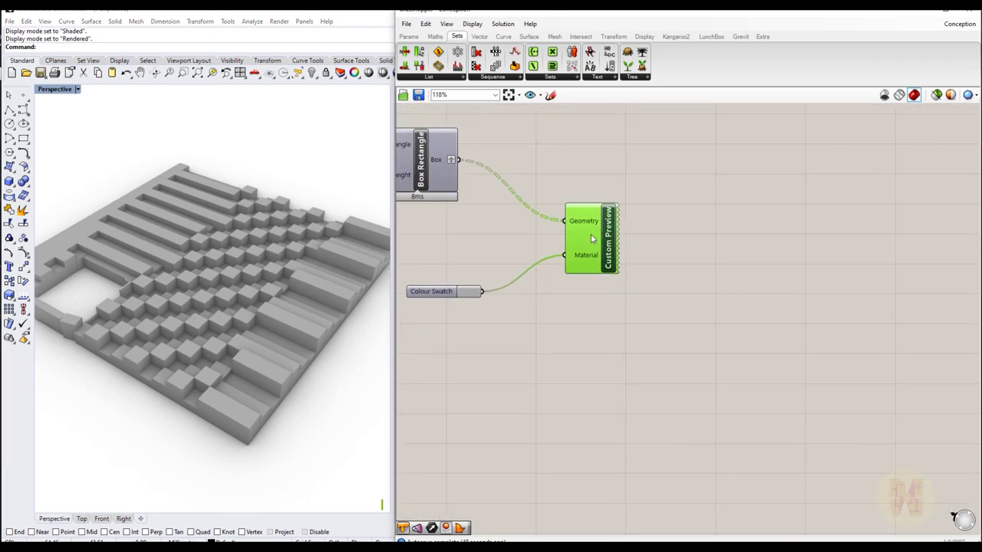
pyautogui.rightClick(590, 239)
pyautogui.click(626, 258)
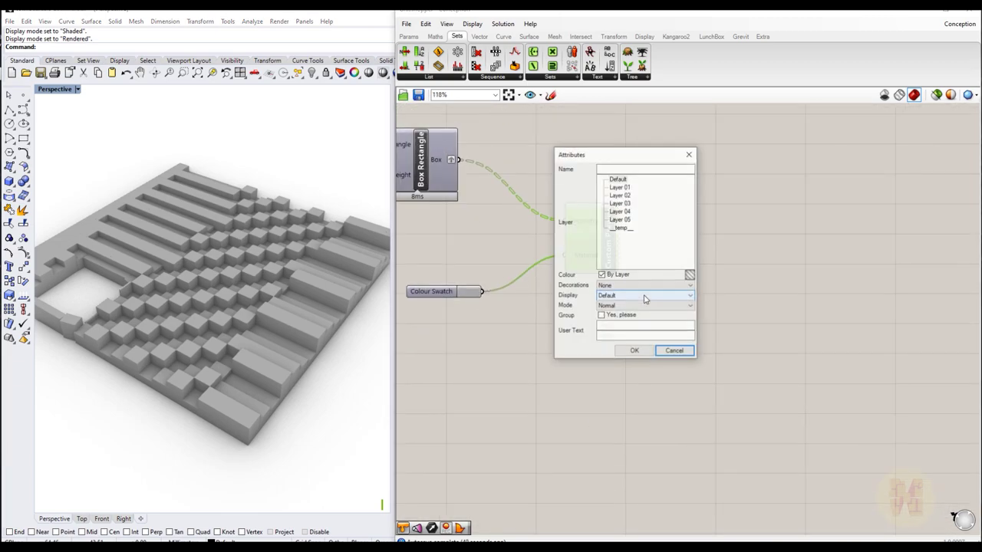
pyautogui.click(639, 354)
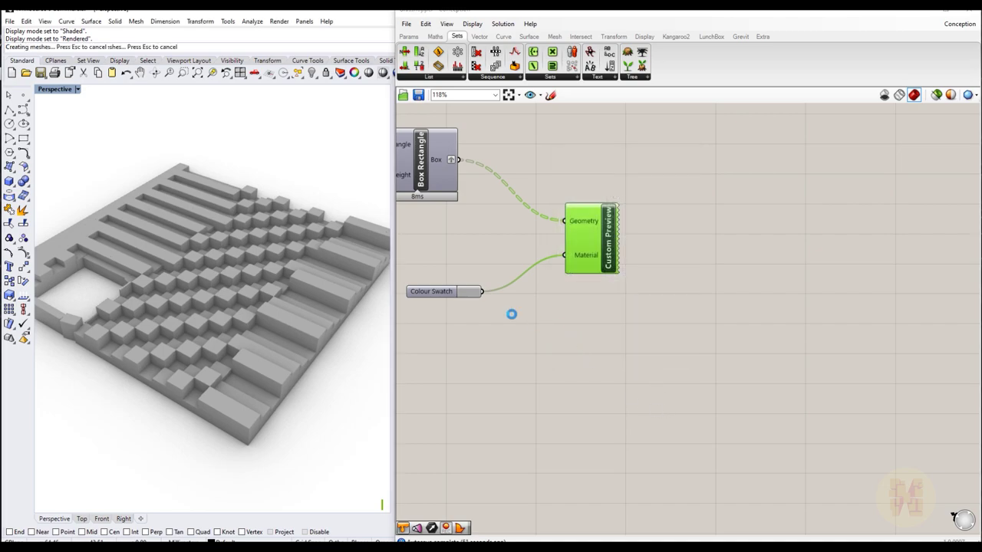
pyautogui.click(276, 250)
# Step: Save the Grasshopper definition and close its window
pyautogui.click(642, 215)
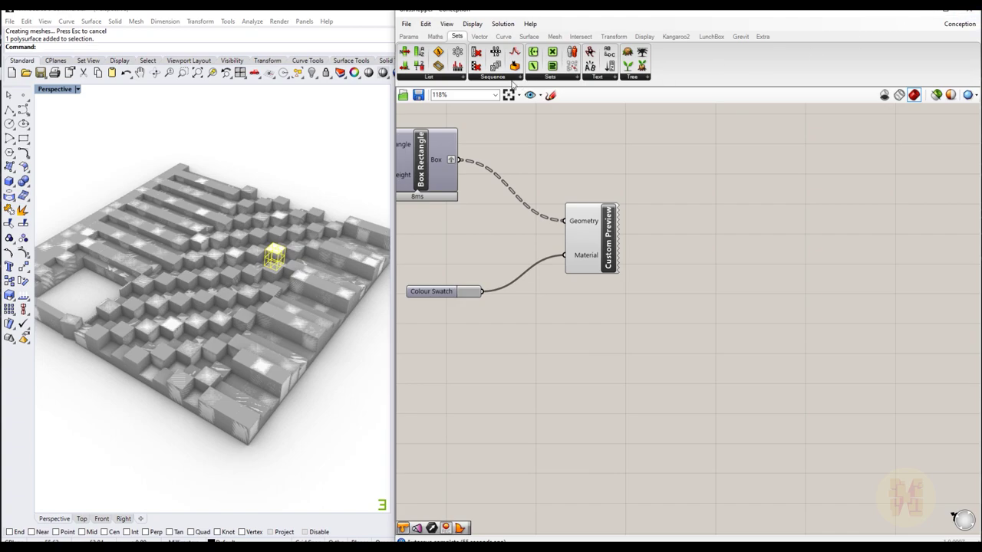
pyautogui.click(419, 95)
pyautogui.click(970, 10)
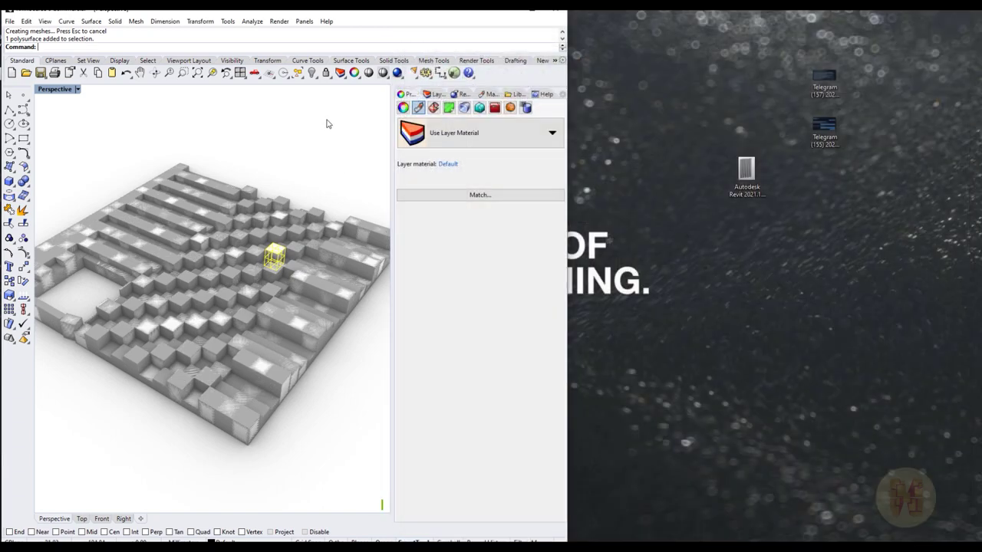
# Step: Clear the selection and switch the Perspective viewport to the Shaded display mode
pyautogui.click(250, 121)
pyautogui.scroll(-4, 250, 120)
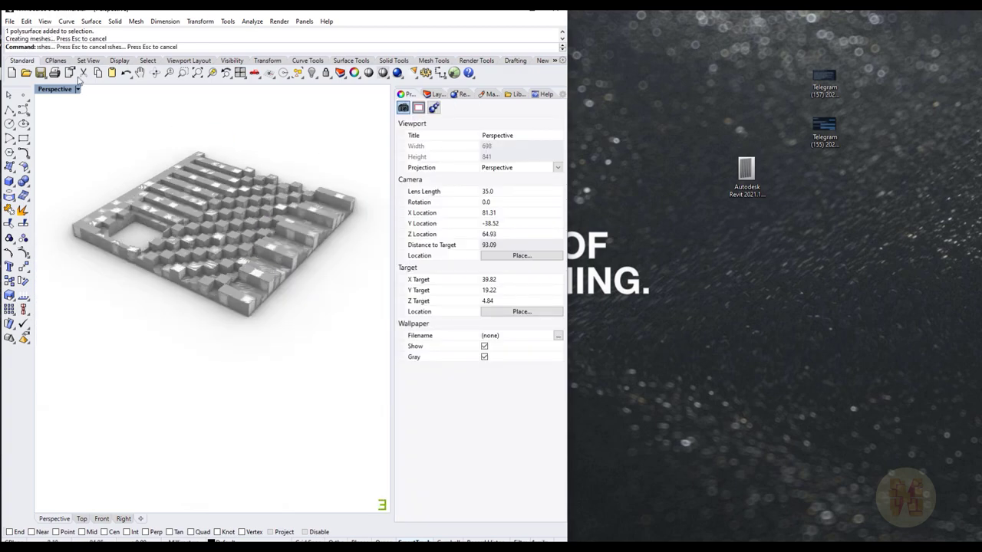
pyautogui.click(77, 90)
pyautogui.click(68, 127)
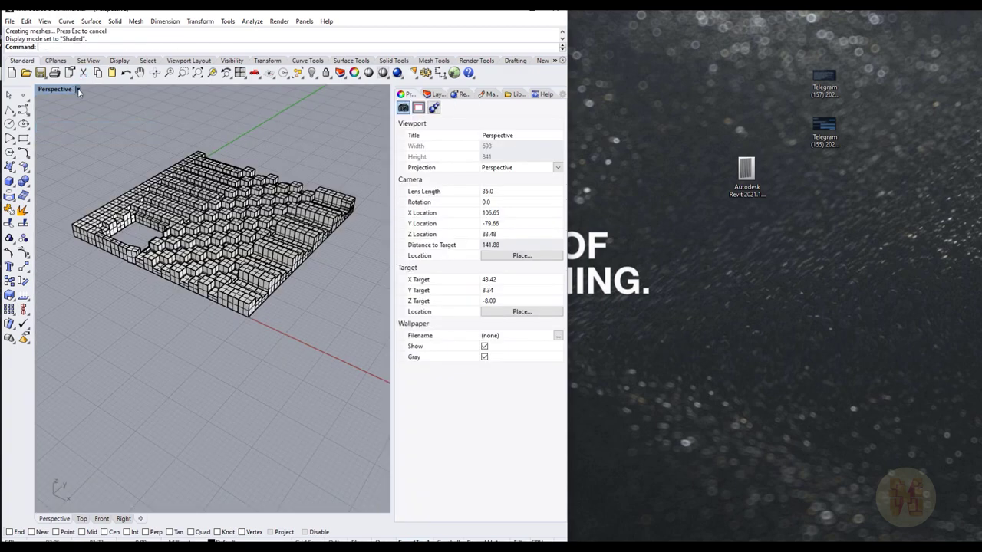
# Step: Examine the baked boxes as separate objects by selecting nearly all of them together, and then only the front corner box
pyautogui.moveTo(78, 137); pyautogui.dragTo(292, 337)
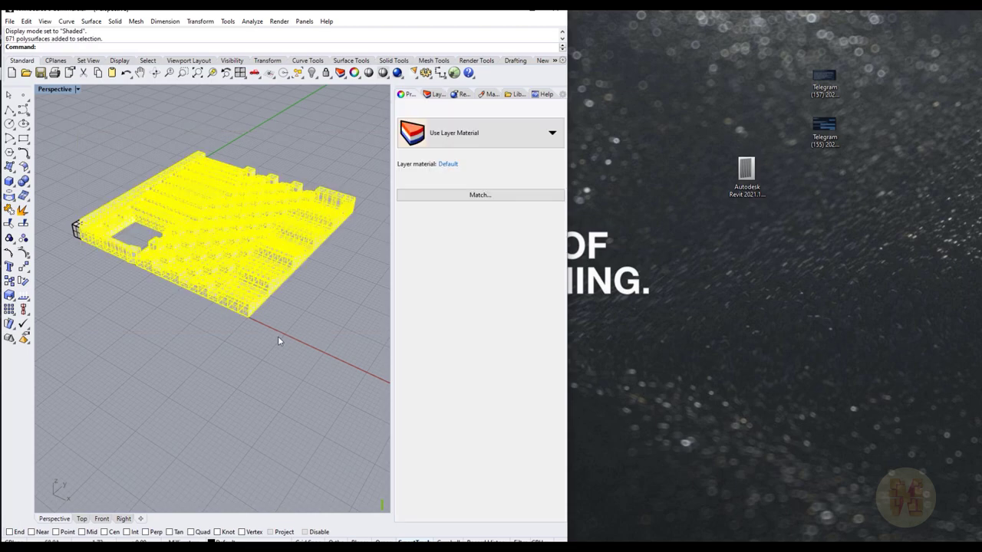
pyautogui.click(278, 336)
pyautogui.click(248, 302)
pyautogui.scroll(5, 261, 299)
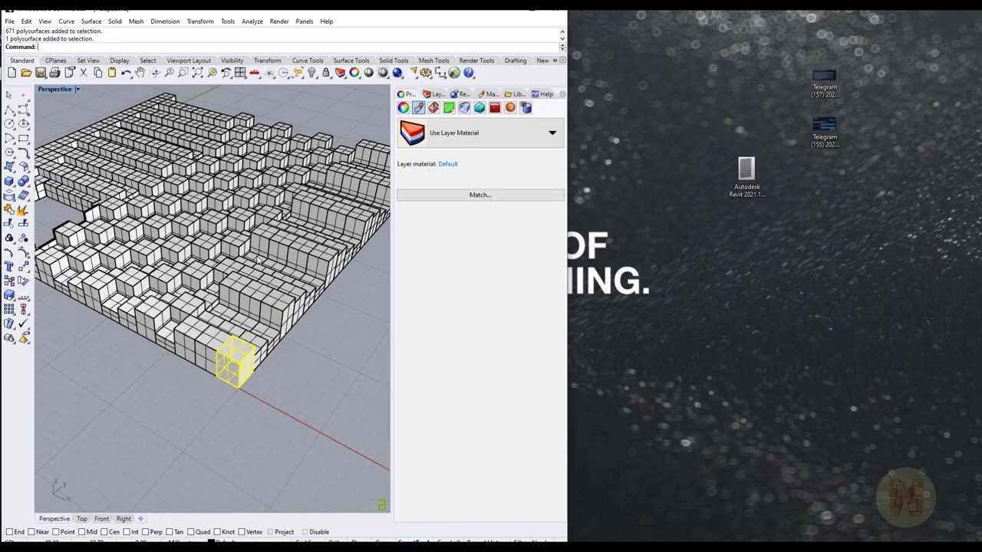
pyautogui.scroll(-7, 238, 282)
pyautogui.scroll(5, 179, 182)
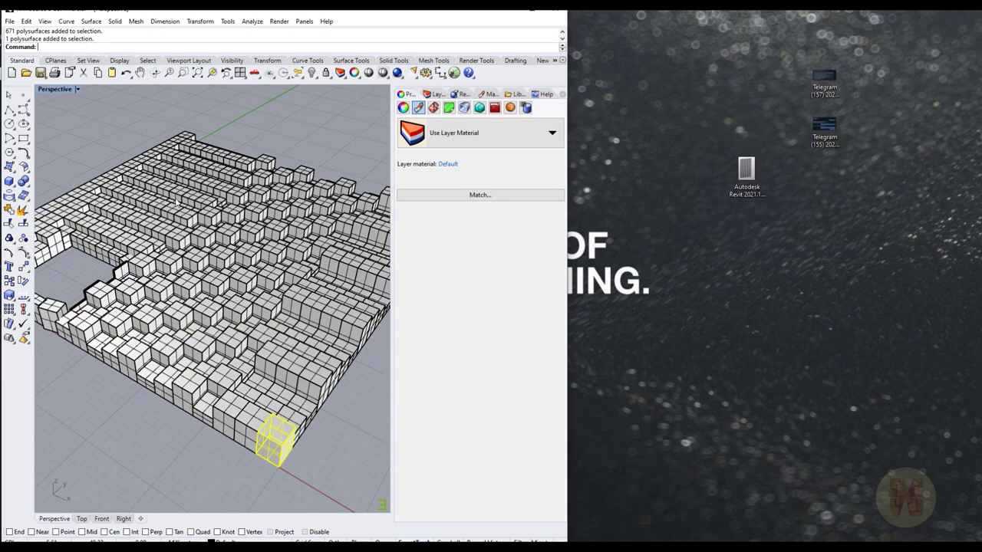
pyautogui.moveTo(180, 183); pyautogui.dragTo(154, 222, button='right')
pyautogui.scroll(2, 174, 234)
pyautogui.scroll(-5, 235, 235)
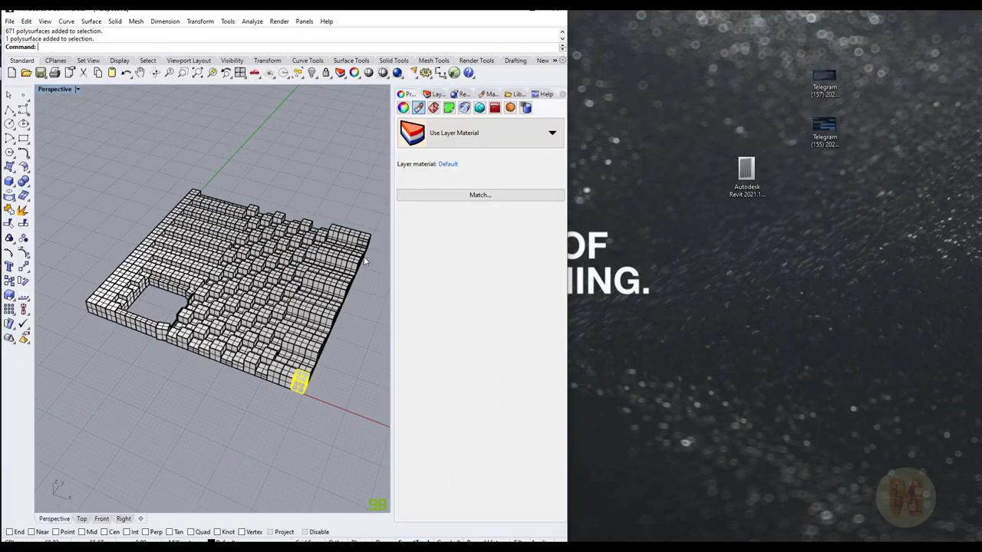
# Step: Delete two individual baked boxes from the interior of the block
pyautogui.scroll(5, 364, 261)
pyautogui.click(166, 261)
pyautogui.press('Delete')
pyautogui.click(184, 356)
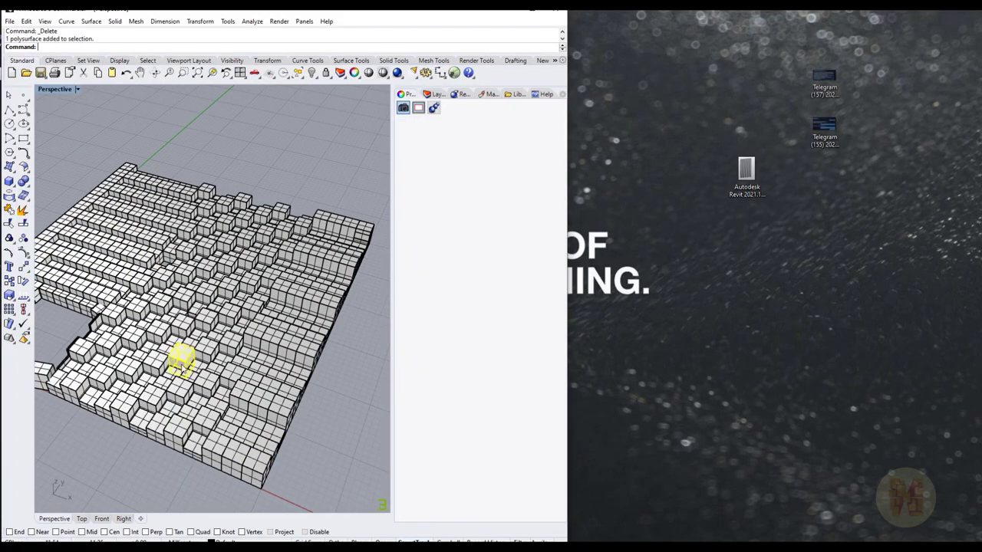
pyautogui.press('Delete')
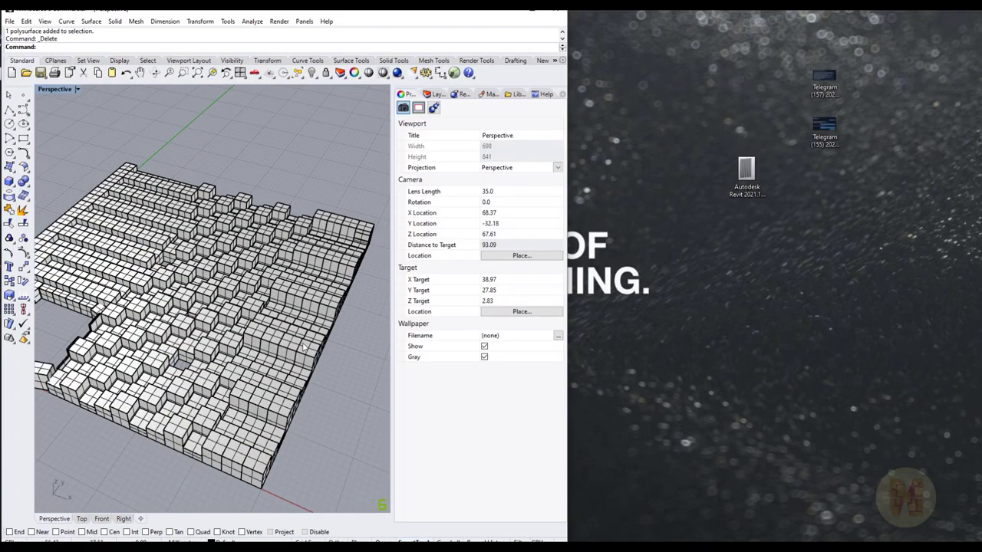